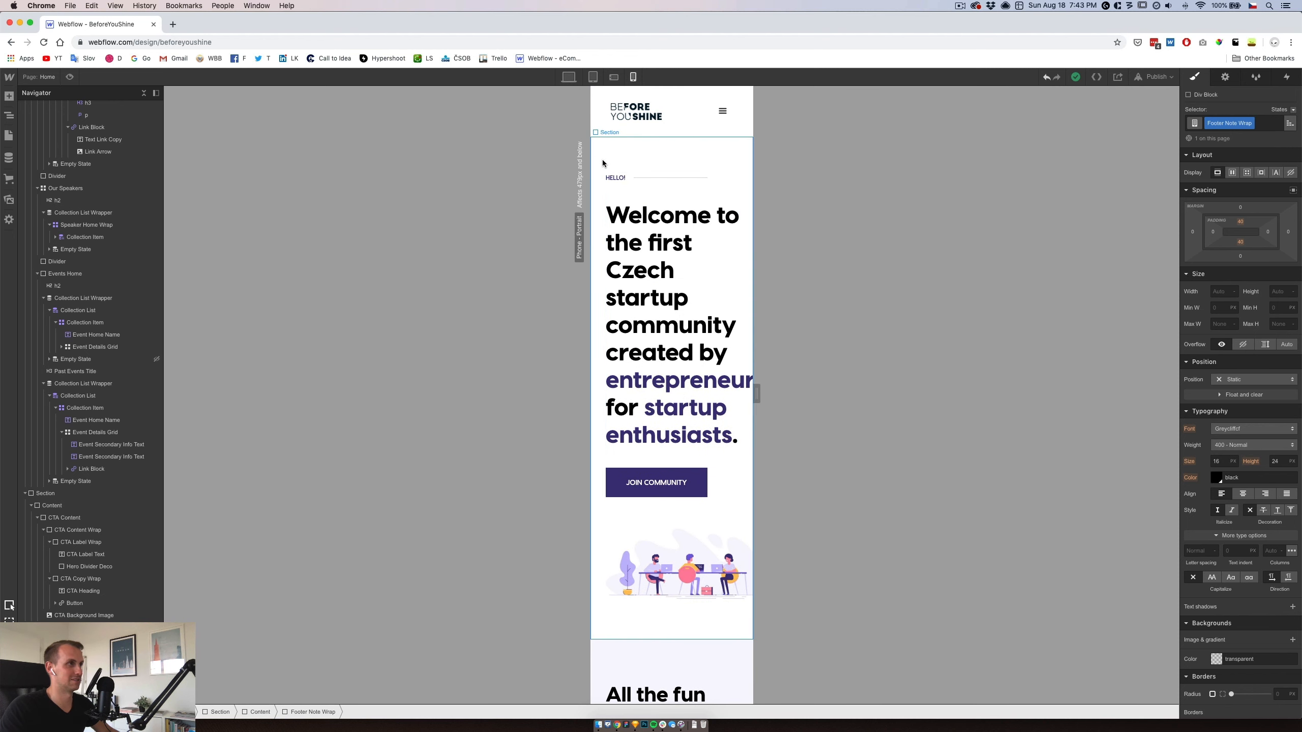
Set the left and right padding of the Section holding the hero to 24 px at the phone portrait breakpoint.
left_click(600, 163)
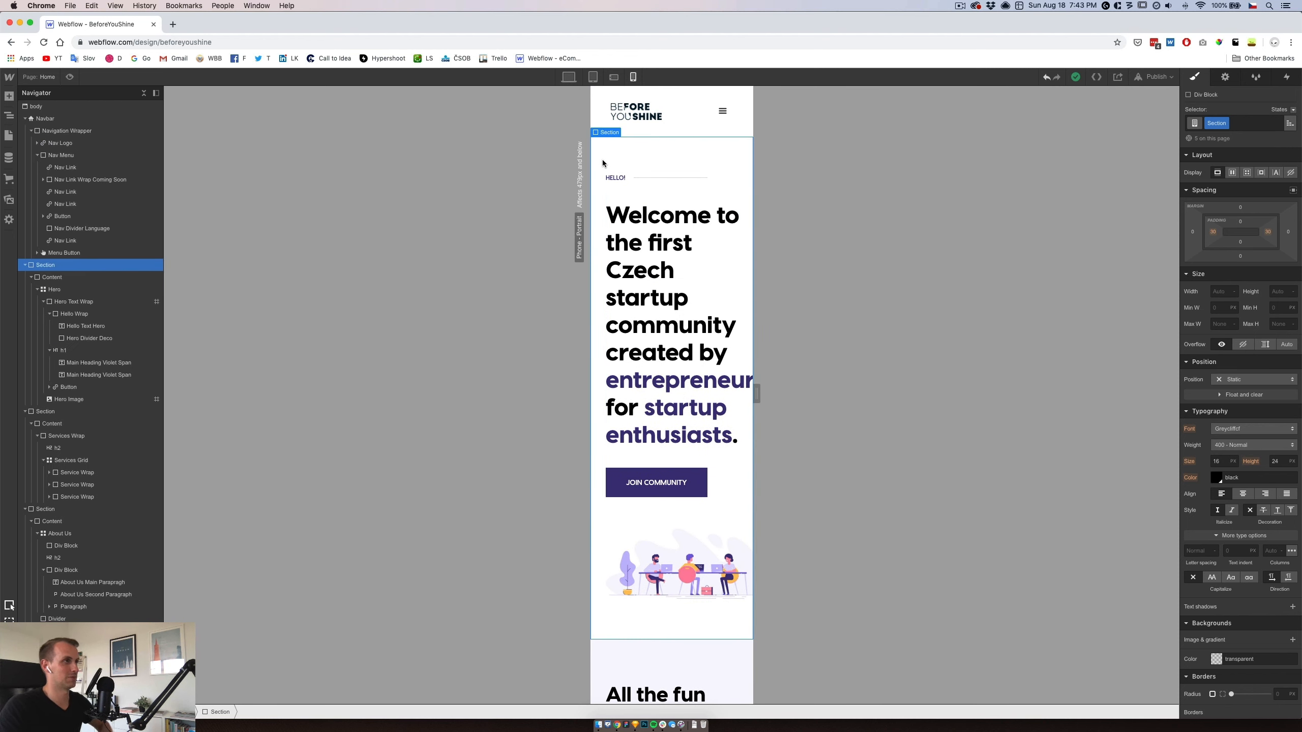
left_click(1214, 232)
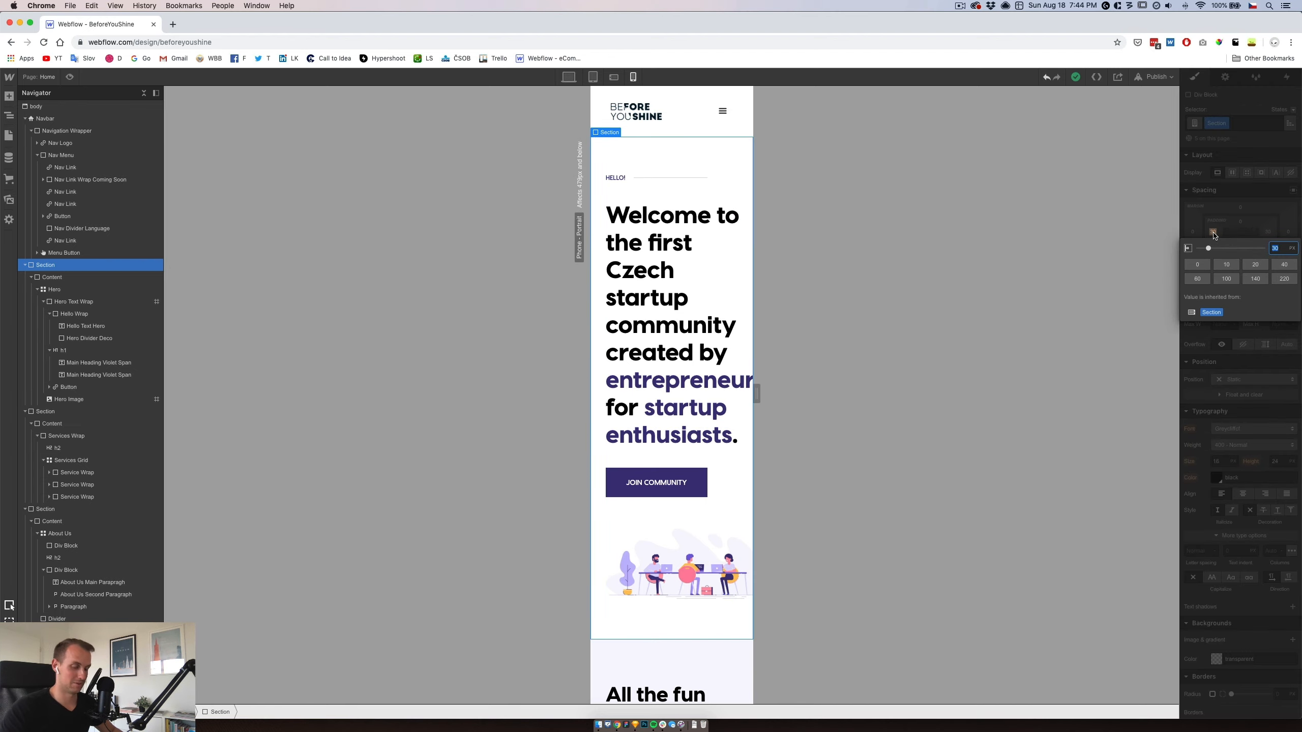
key("Return")
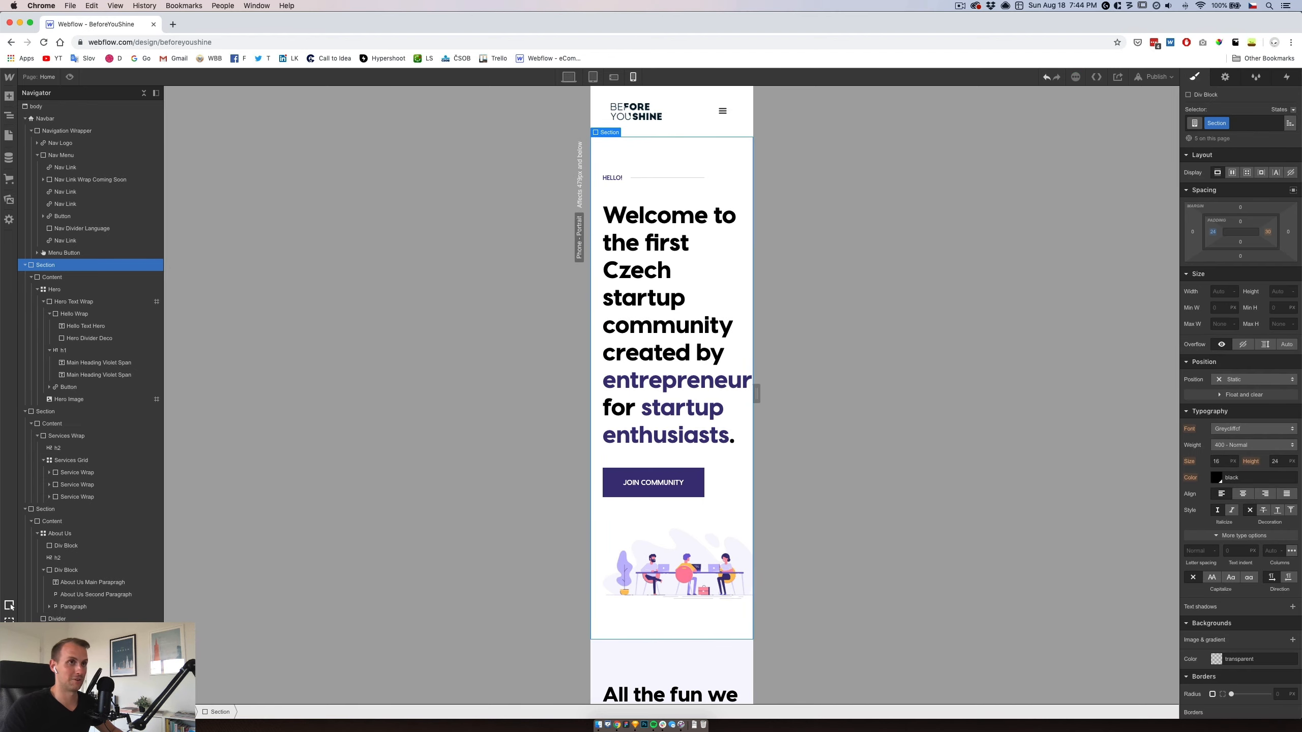
left_click(1268, 233)
type("24")
key("Return")
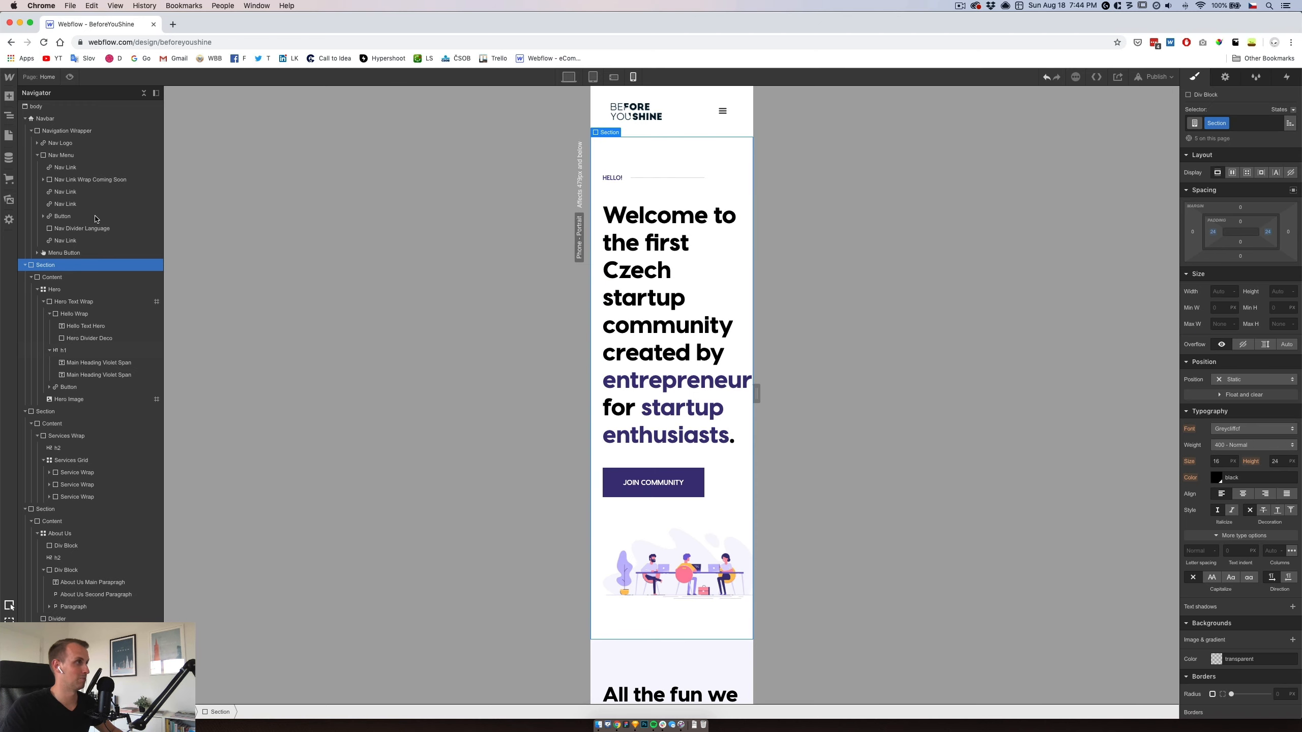
Set the Navbar's left and right padding to 24 px.
left_click(46, 118)
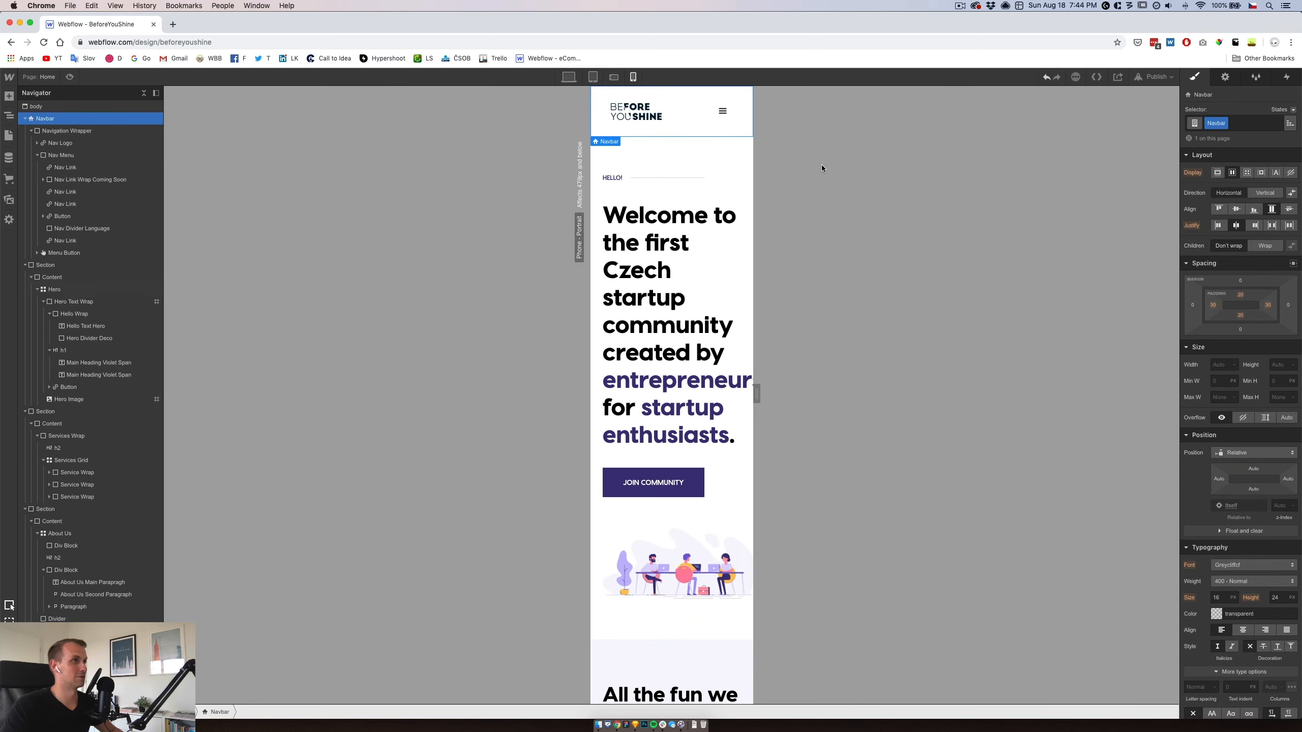
left_click(1213, 305)
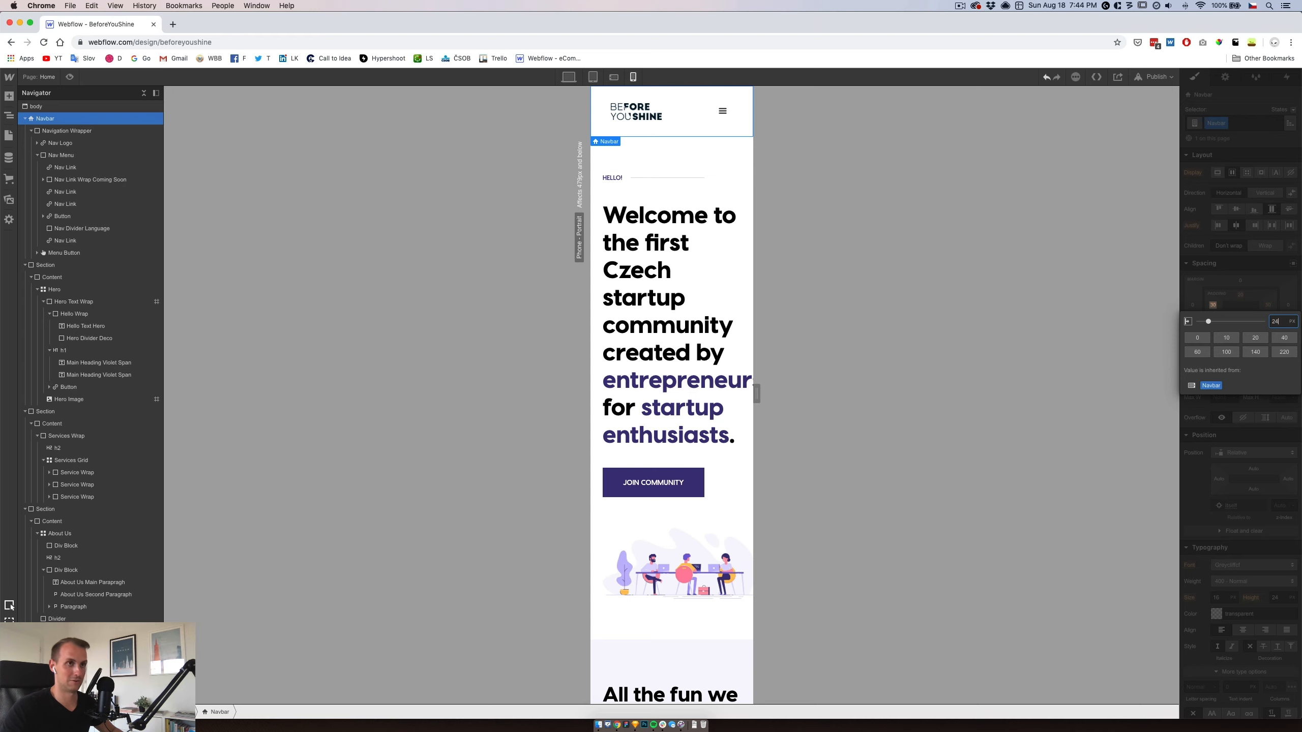
key("Return")
left_click(1268, 306)
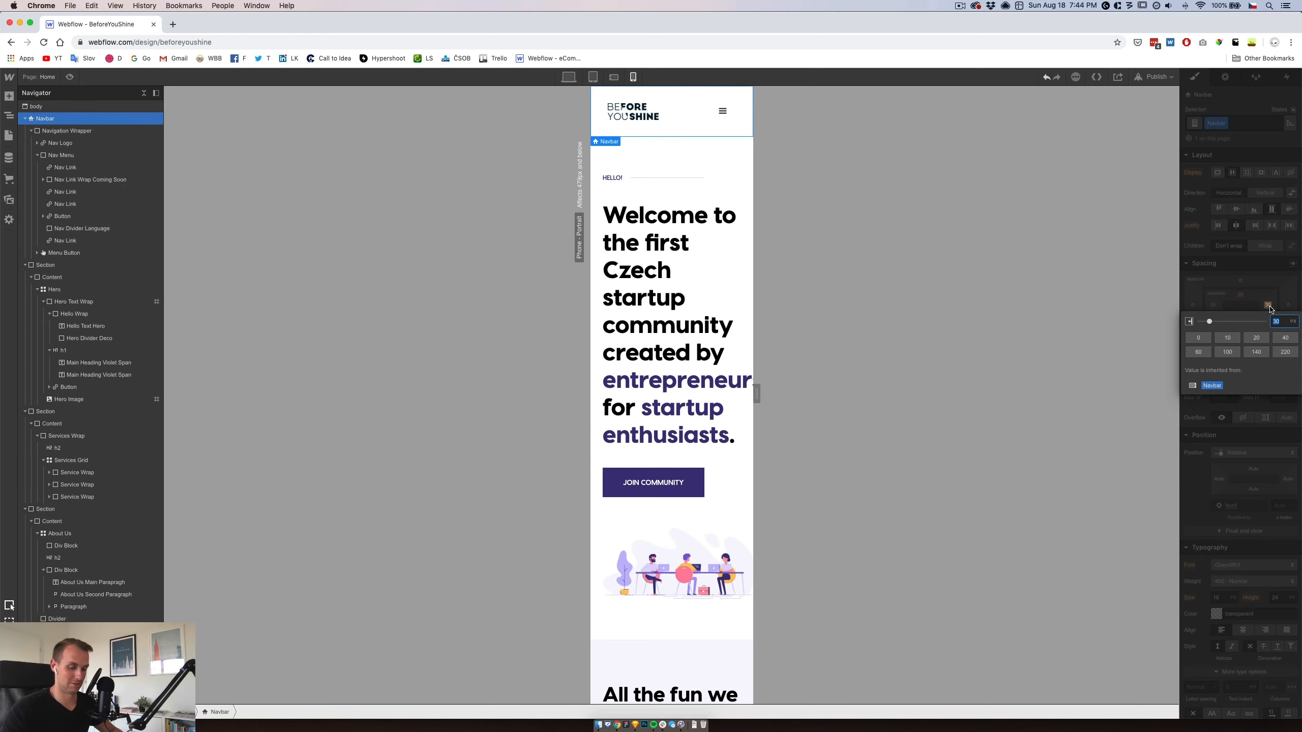
key("Return")
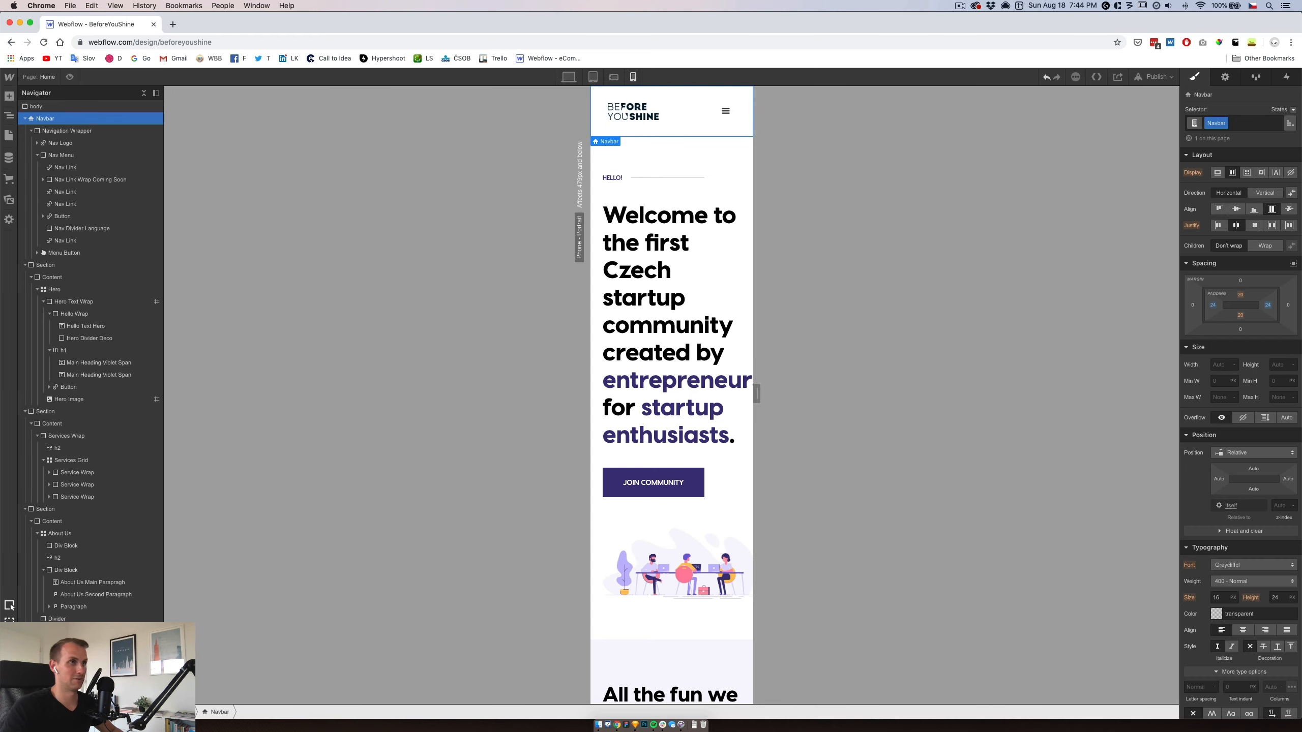
Set the Navbar's top and bottom padding to 15 px.
left_click(1241, 294)
type("15")
key("Return")
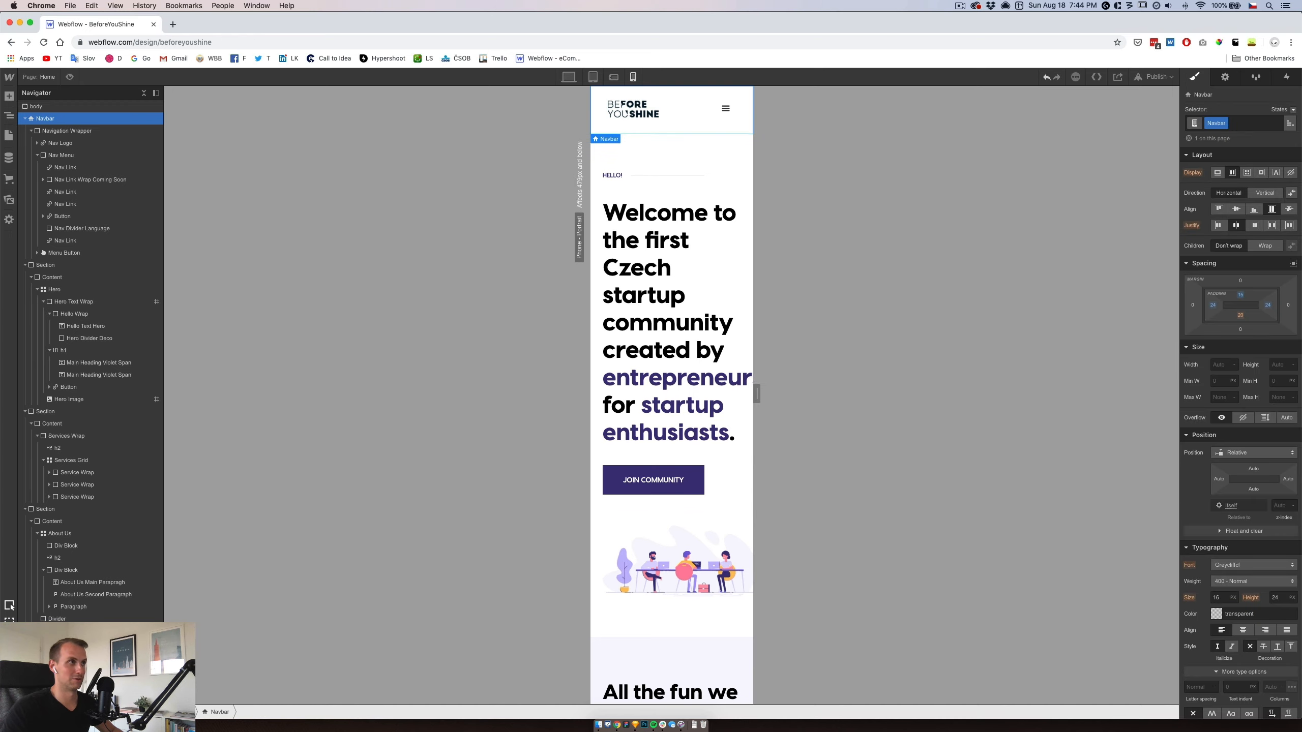
left_click(1240, 315)
type("15")
key("Return")
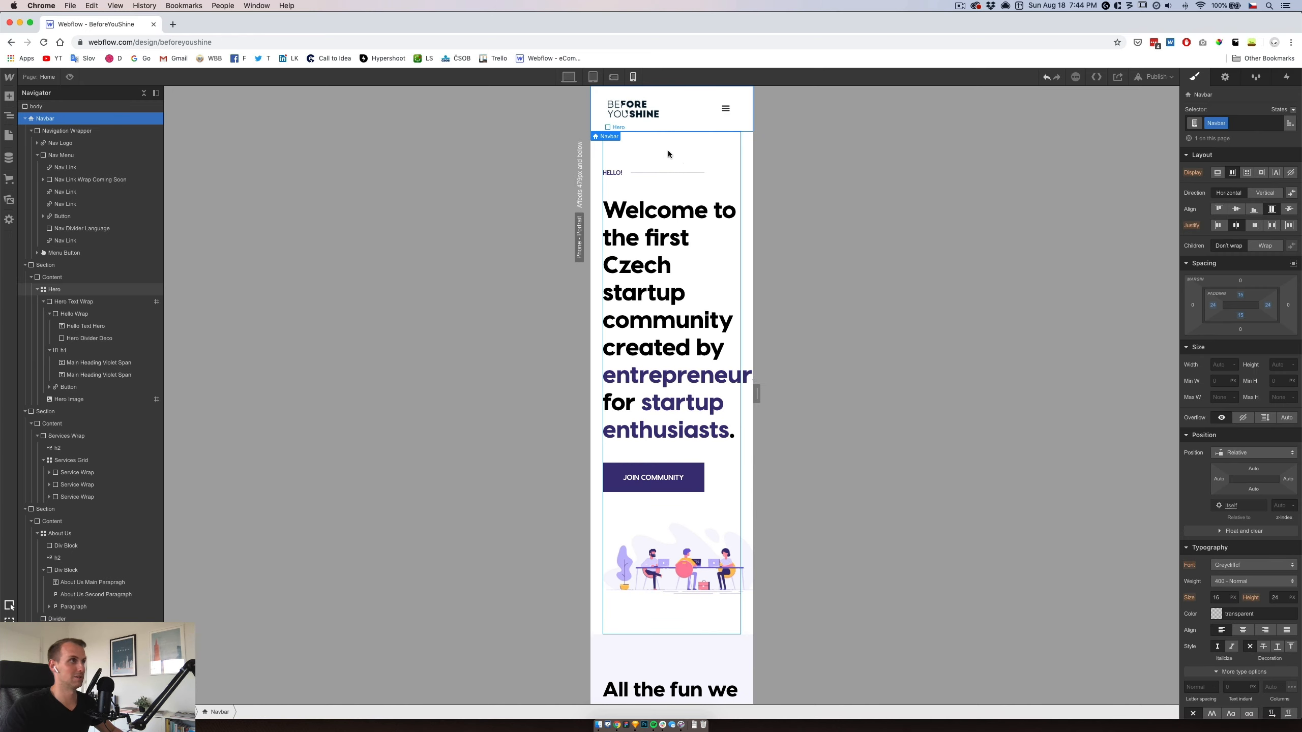
Set the Navbar's top and bottom padding to 15 px at the phone landscape breakpoint and return to phone portrait.
left_click(613, 77)
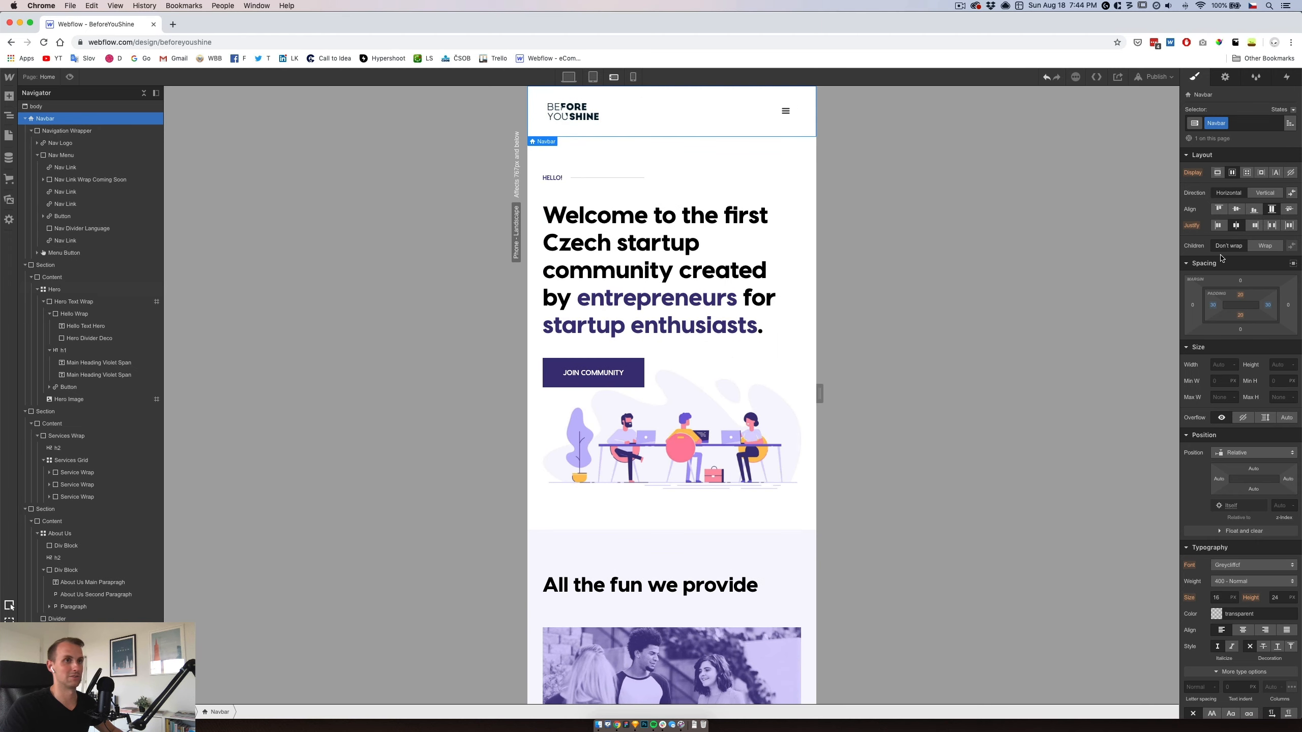
left_click_drag(1241, 295, 1243, 290)
left_click(634, 77)
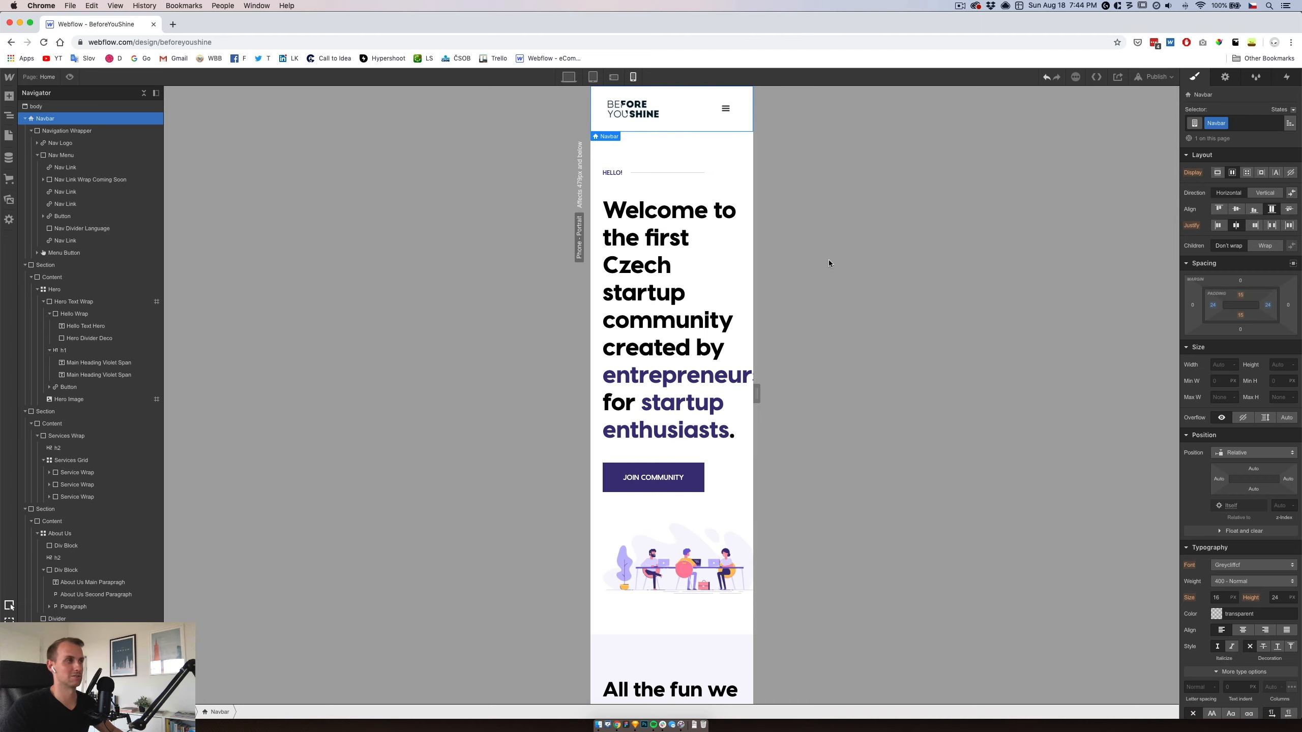
Review the whole page from hero to footer in phone portrait at both the wide and the narrow canvas width.
left_click(682, 151)
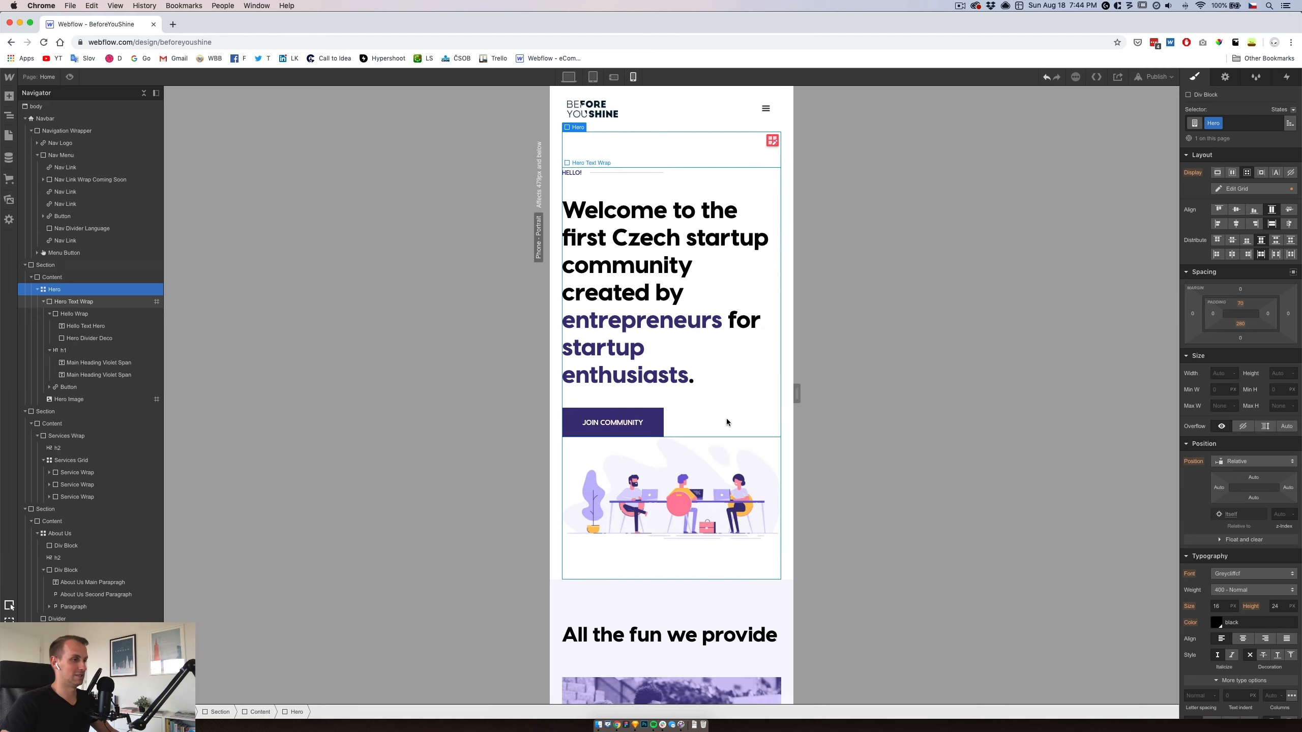
scroll(727, 418, "down", 15)
scroll(726, 421, "down", 20)
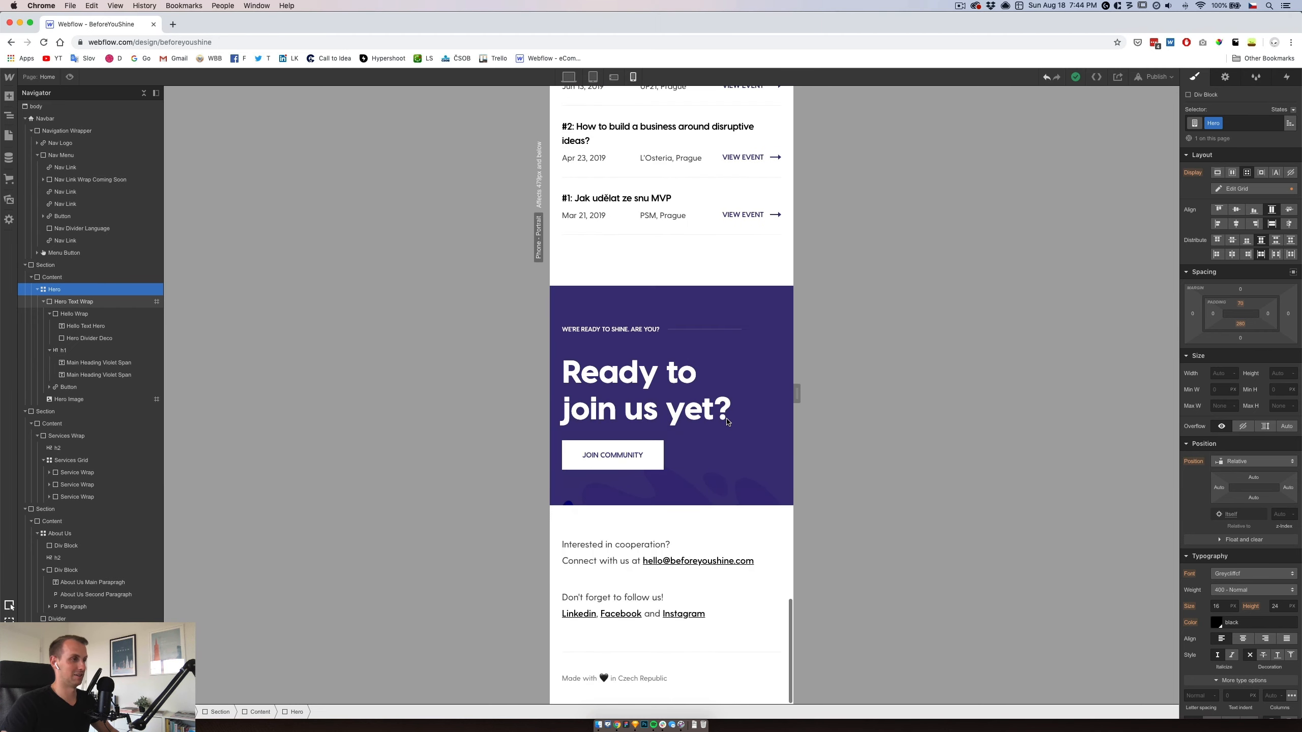
left_click_drag(796, 394, 756, 390)
scroll(696, 513, "down", 5)
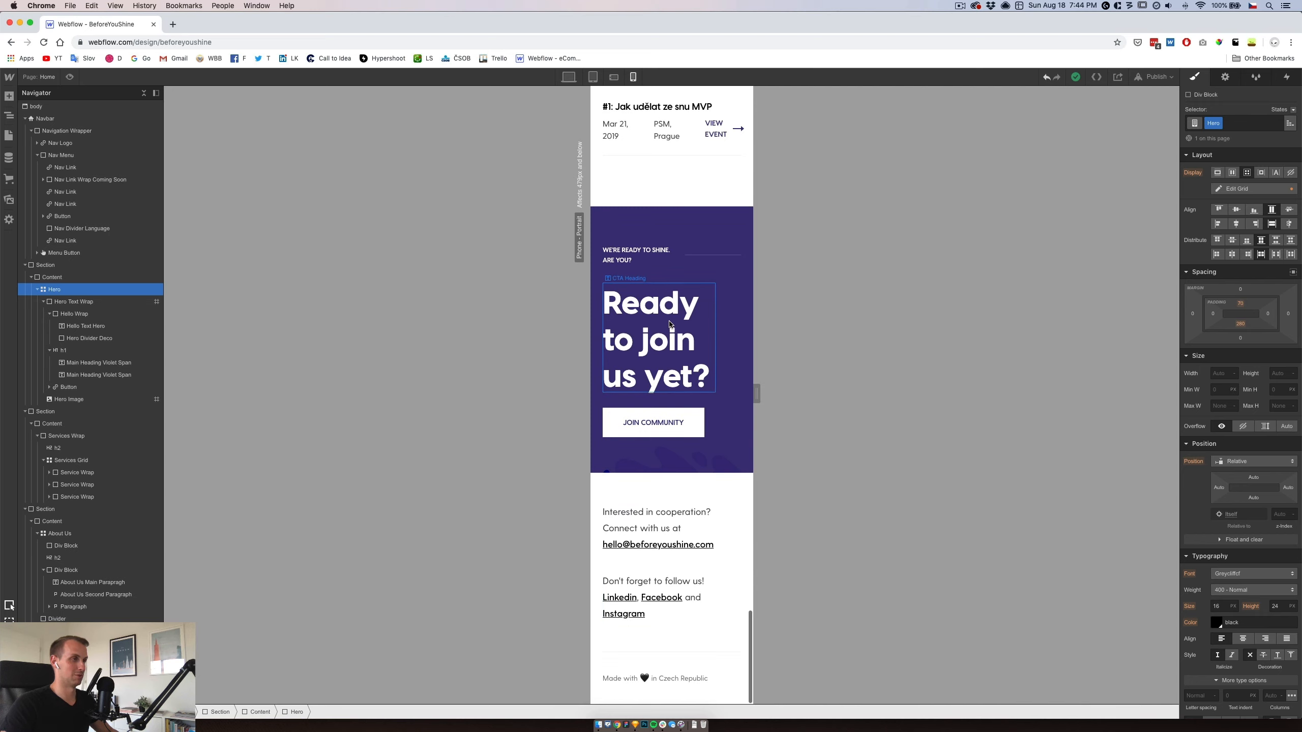
scroll(697, 574, "up", 15)
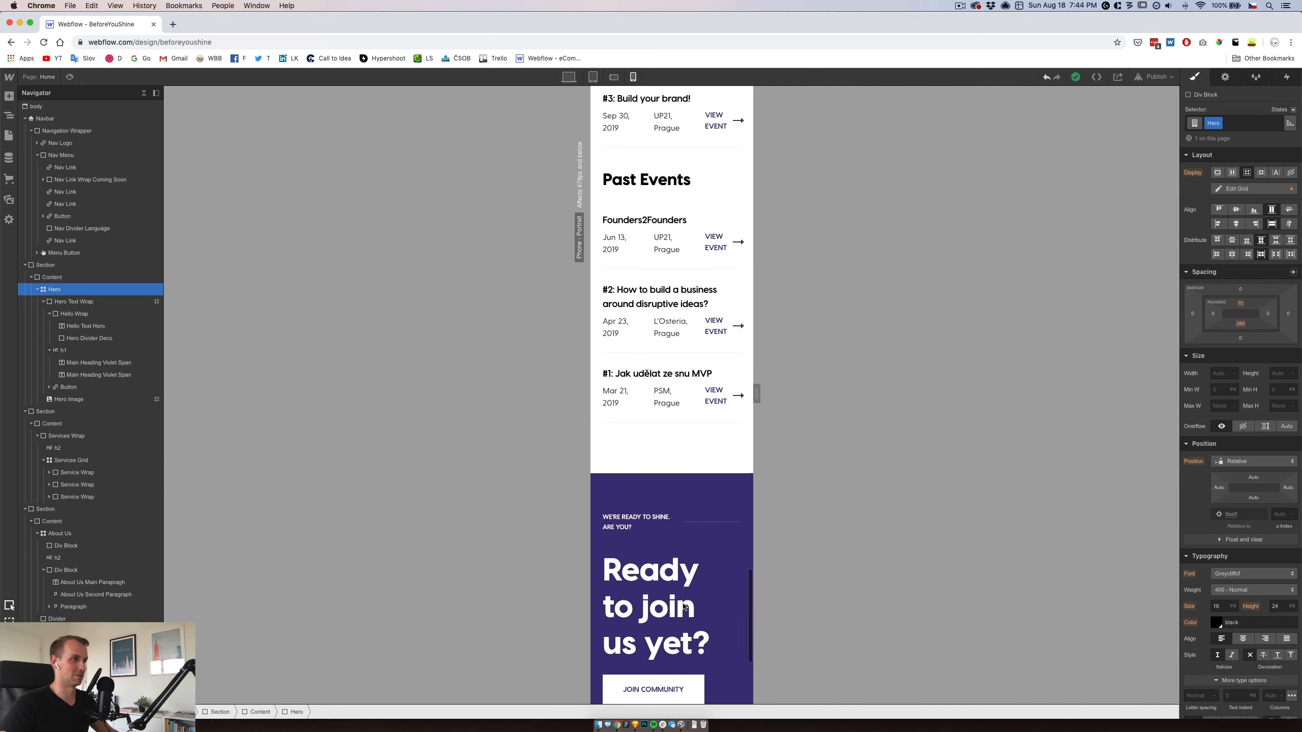
scroll(685, 605, "up", 4)
Set the maximum width of the hero's Content block to None at the phone portrait breakpoint.
left_click(674, 252)
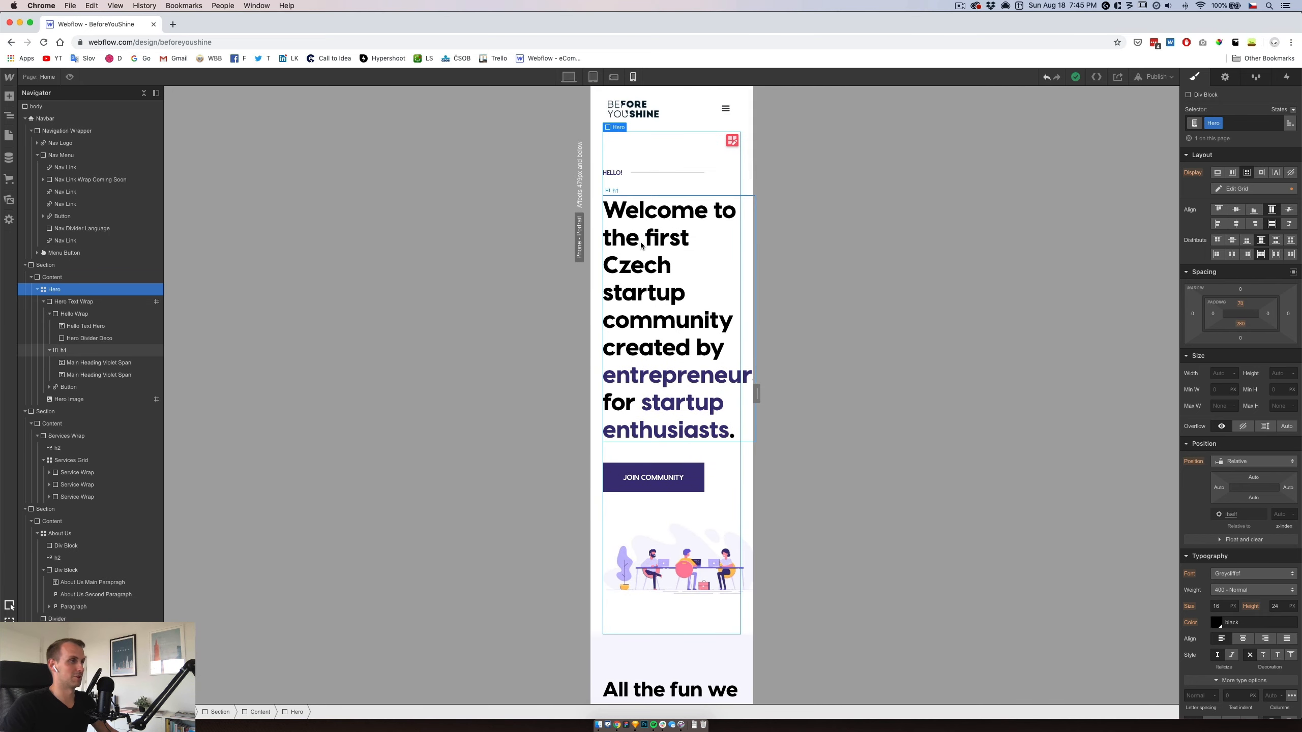
left_click(69, 302)
left_click(57, 290)
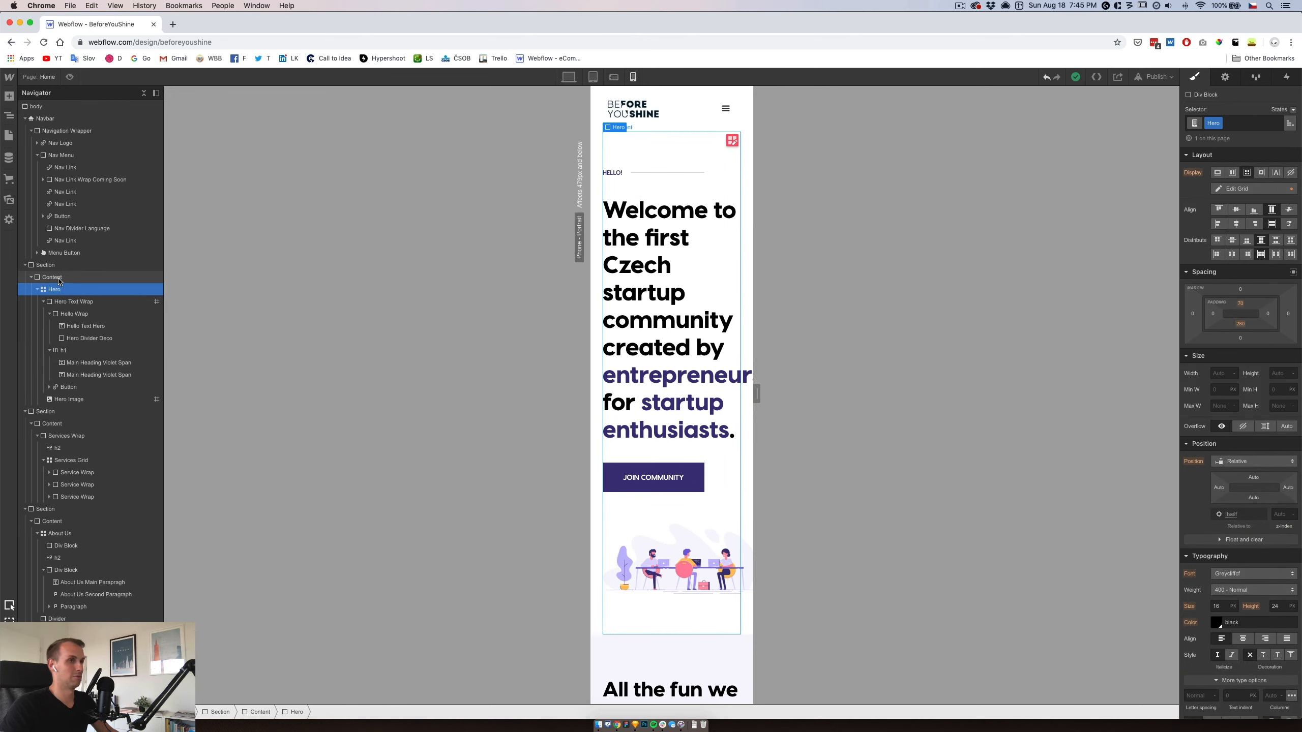
left_click(59, 278)
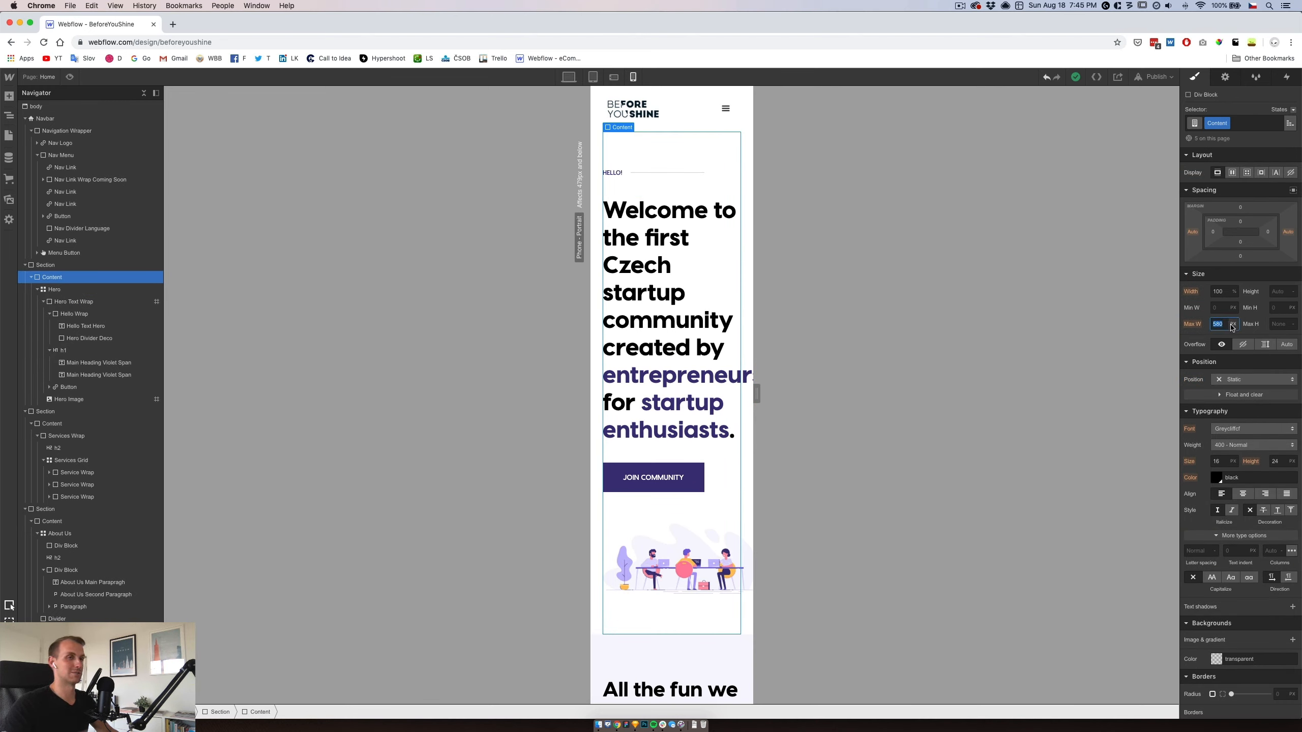
left_click(613, 77)
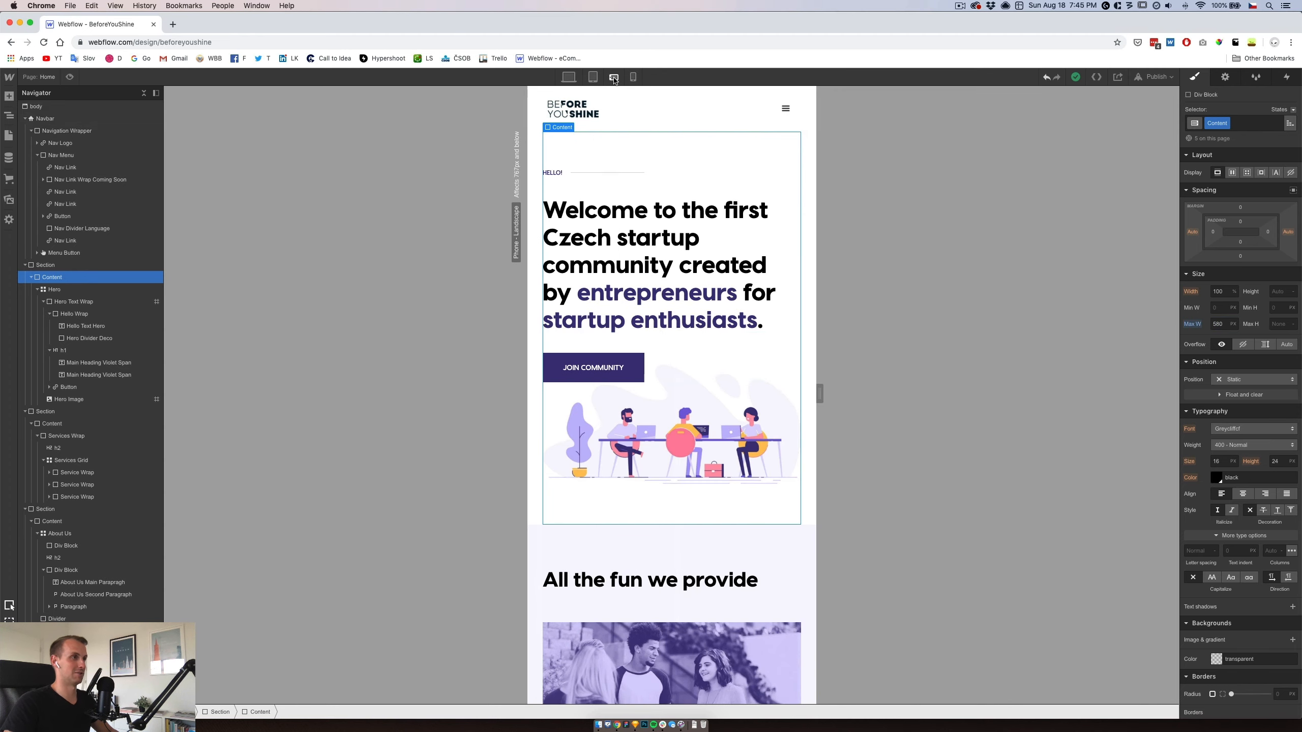
left_click(633, 77)
left_click(1223, 324)
type("None")
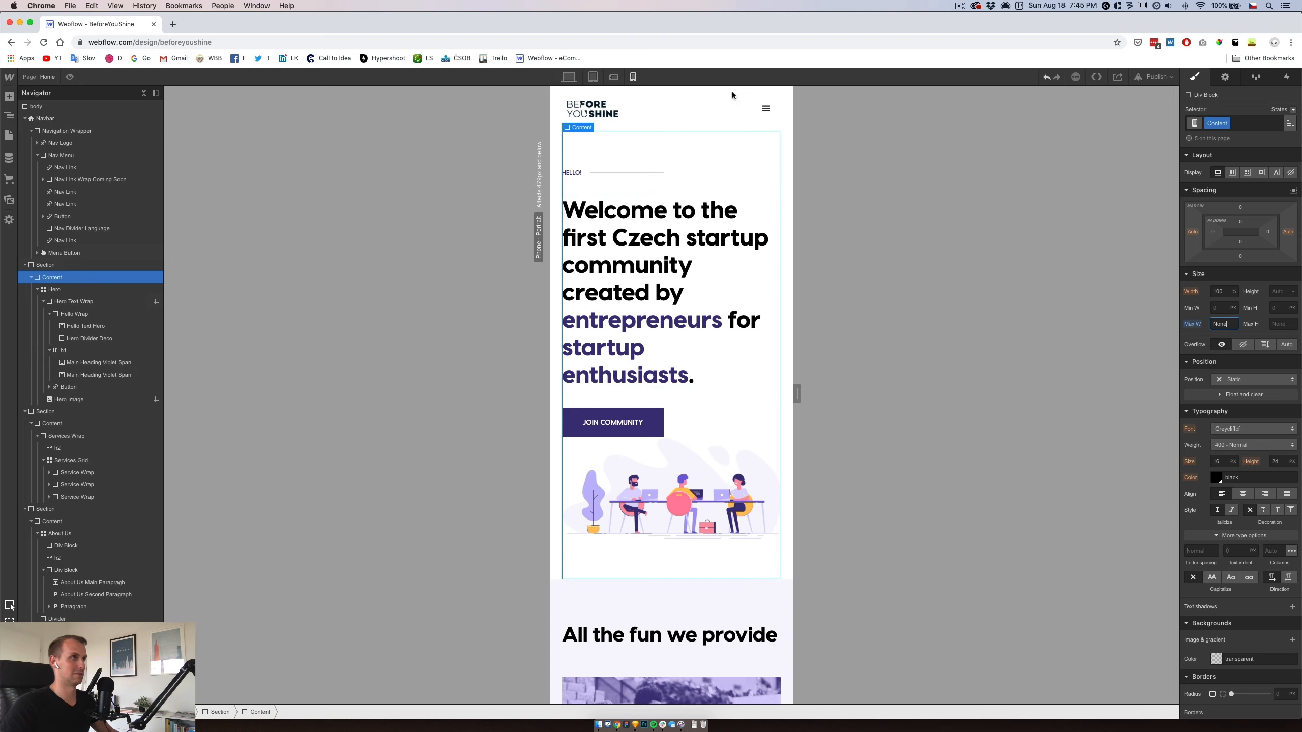
Set the hero heading's font size to 36 px and its line height to 44 px.
left_click(631, 221)
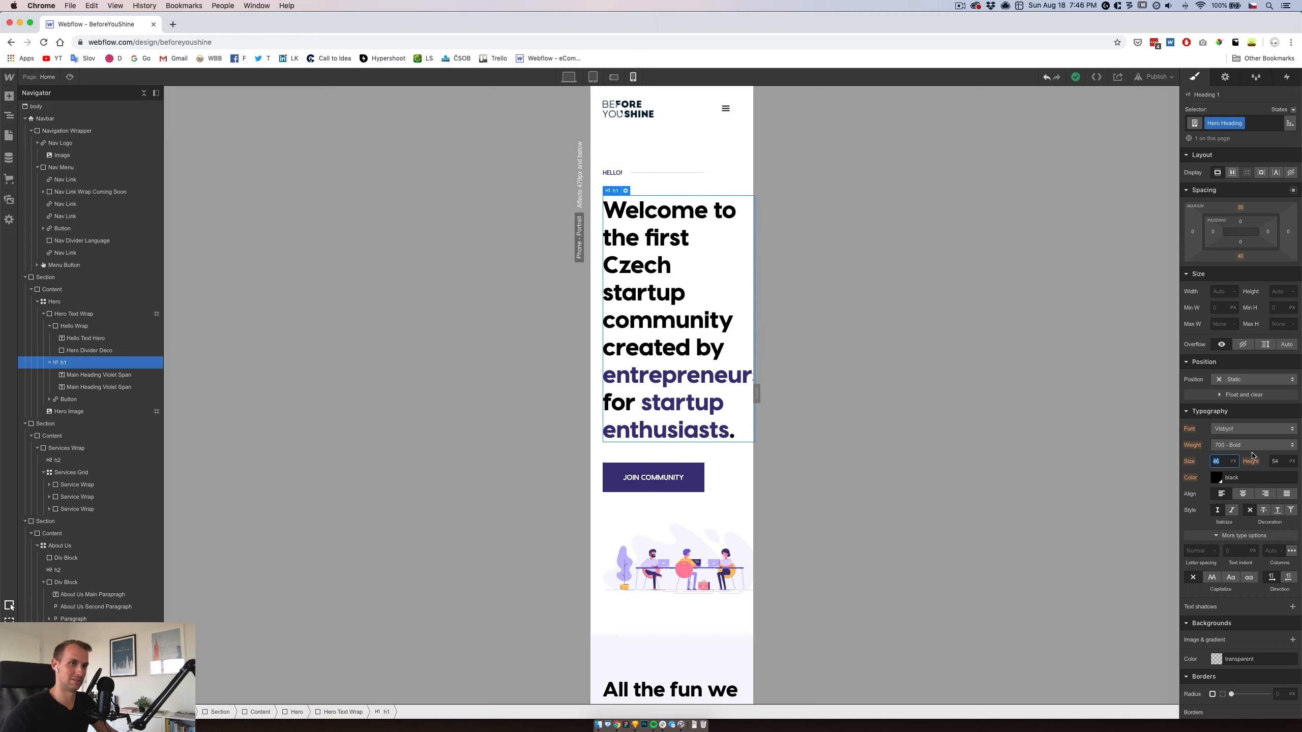
key("Tab")
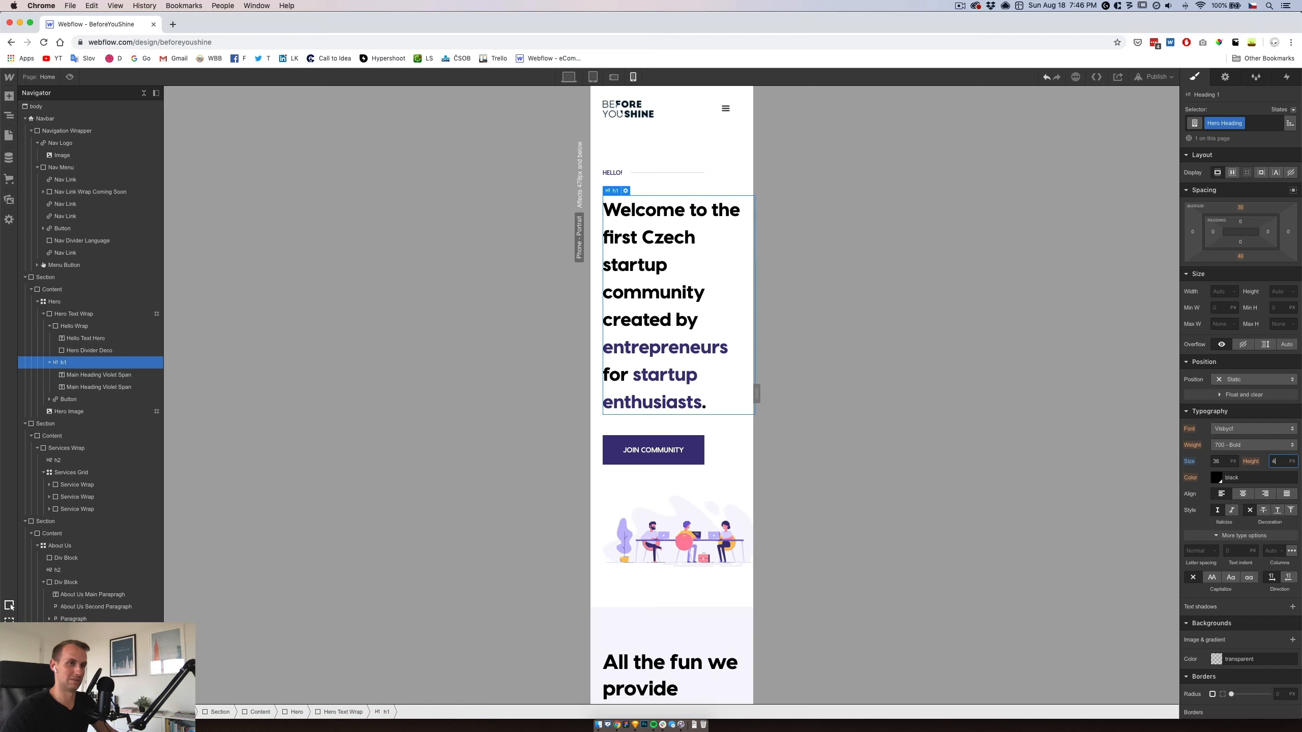
type("44")
key("Return")
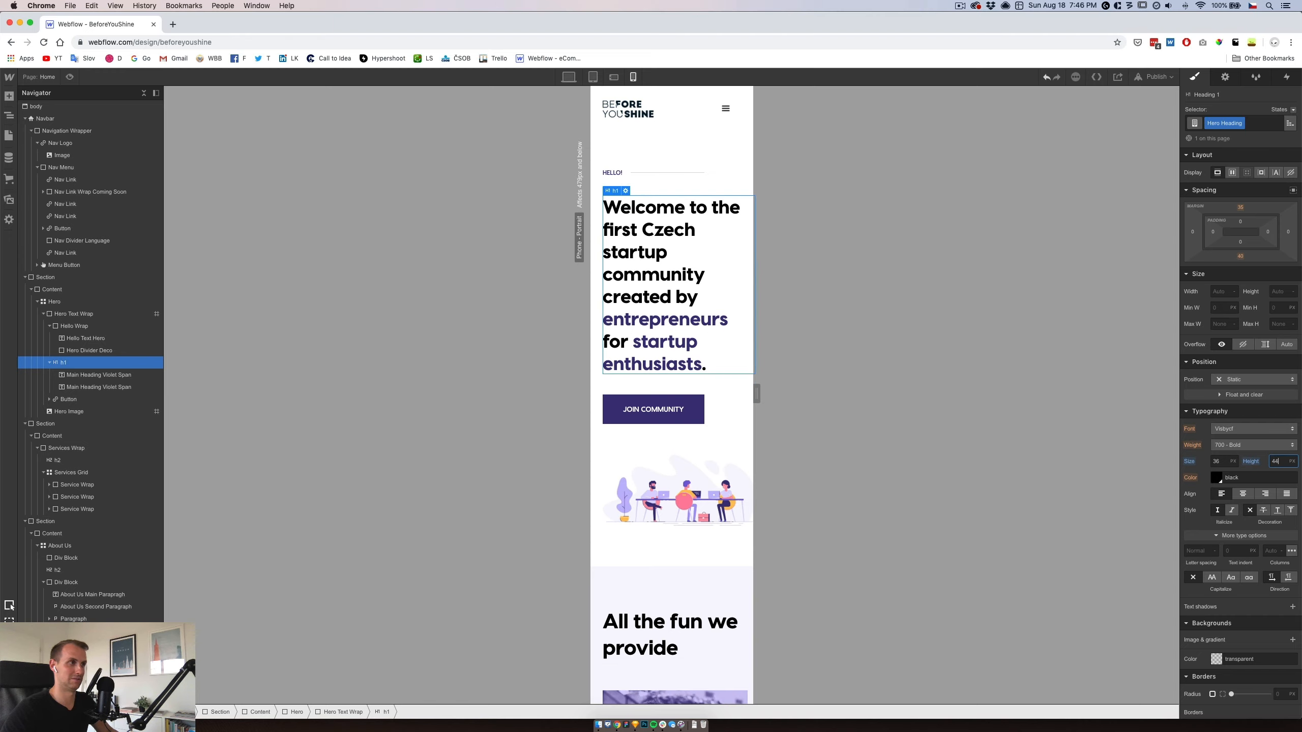
Preview the hero section at canvas widths of 240, 479 and 320 px, and widen the canvas back to its maximum.
mouse_move(756, 393)
left_mouse_down()
mouse_move(736, 392)
mouse_move(830, 393)
mouse_move(752, 391)
left_mouse_up()
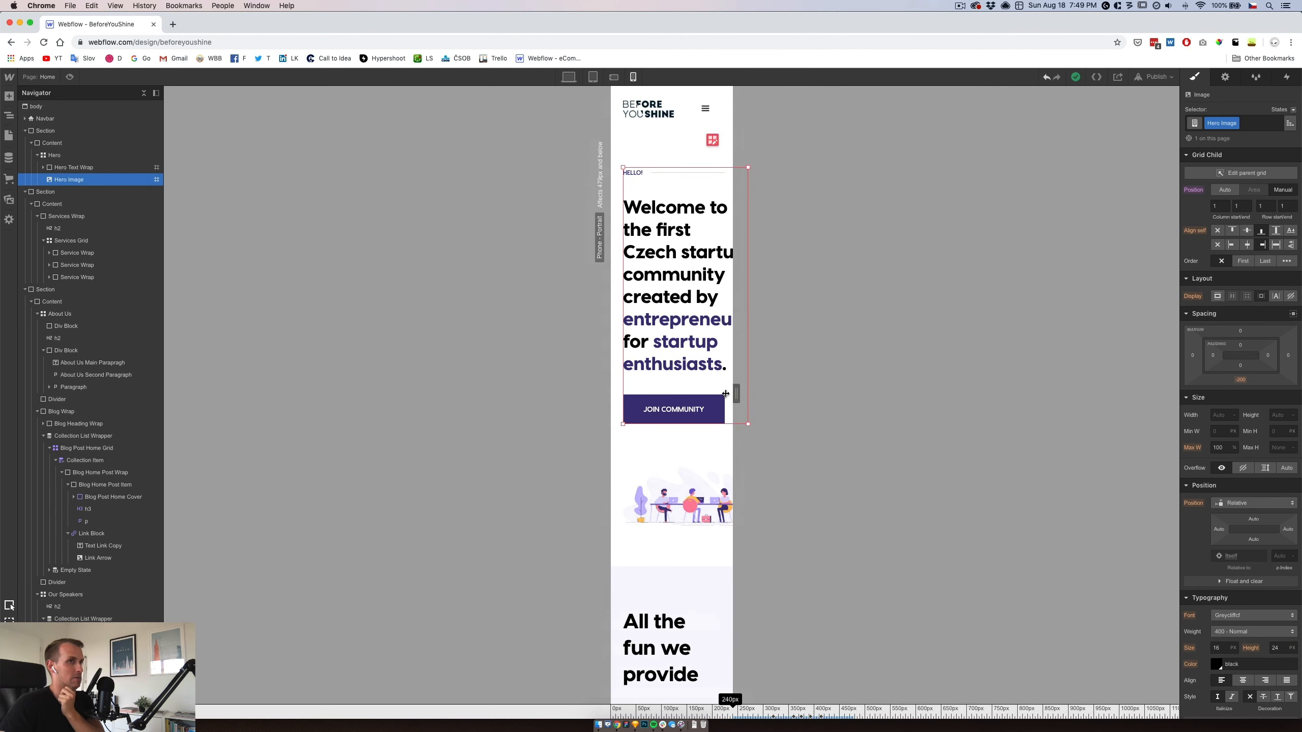
left_click_drag(738, 395, 843, 399)
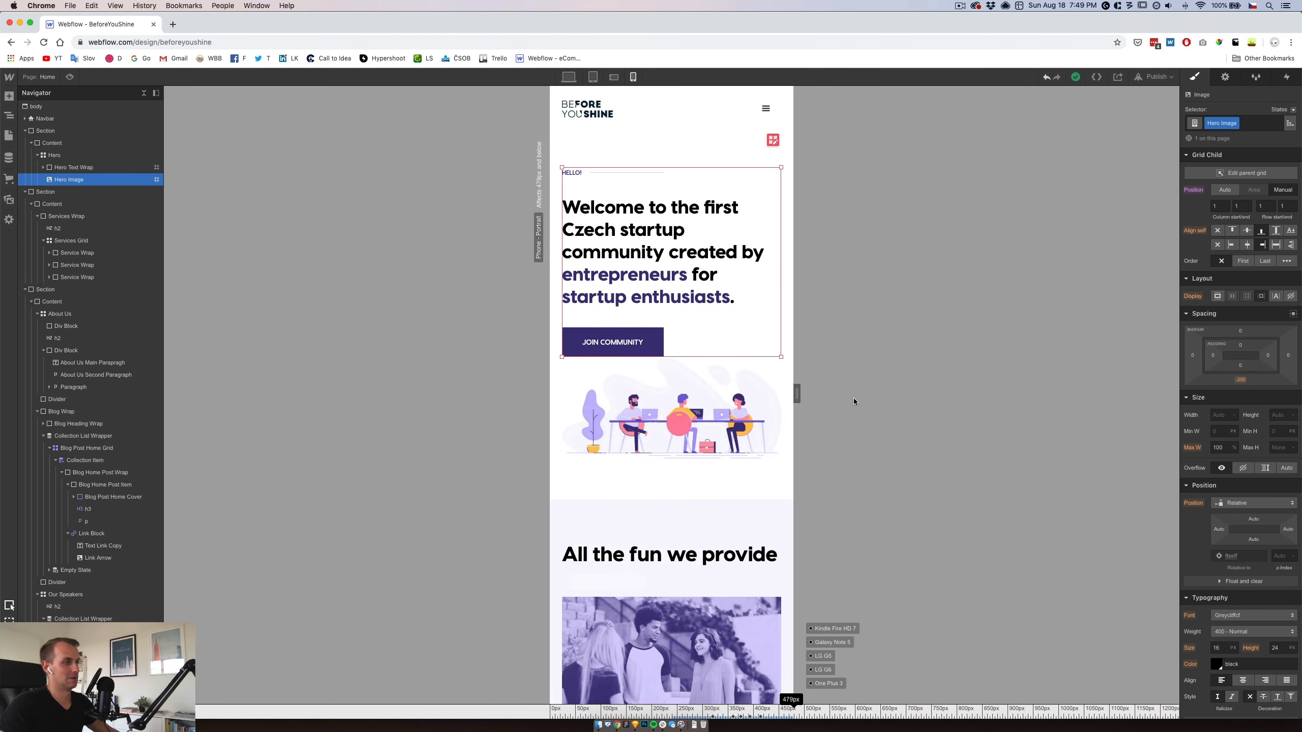
left_click_drag(789, 393, 755, 394)
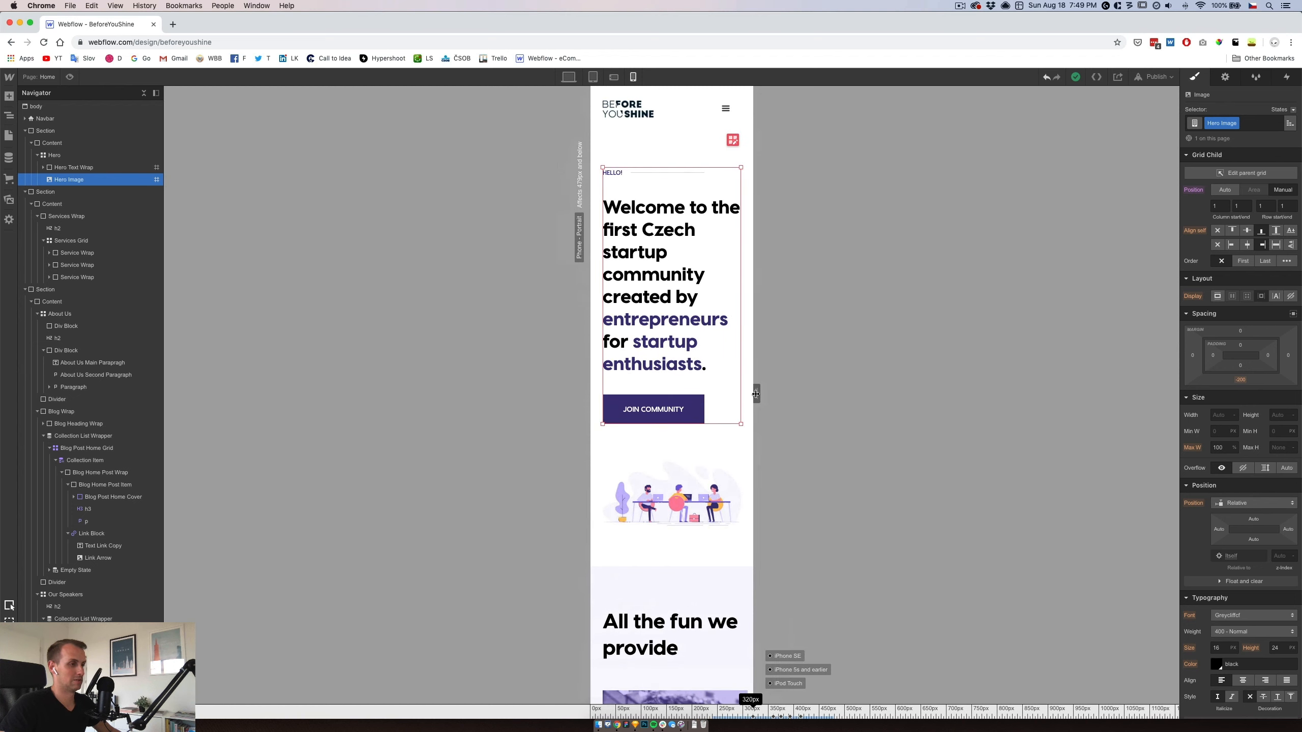
left_click_drag(755, 393, 830, 394)
Examine the style settings of the Services Wrap, its h2 heading and the Services Grid.
scroll(677, 465, "down", 3)
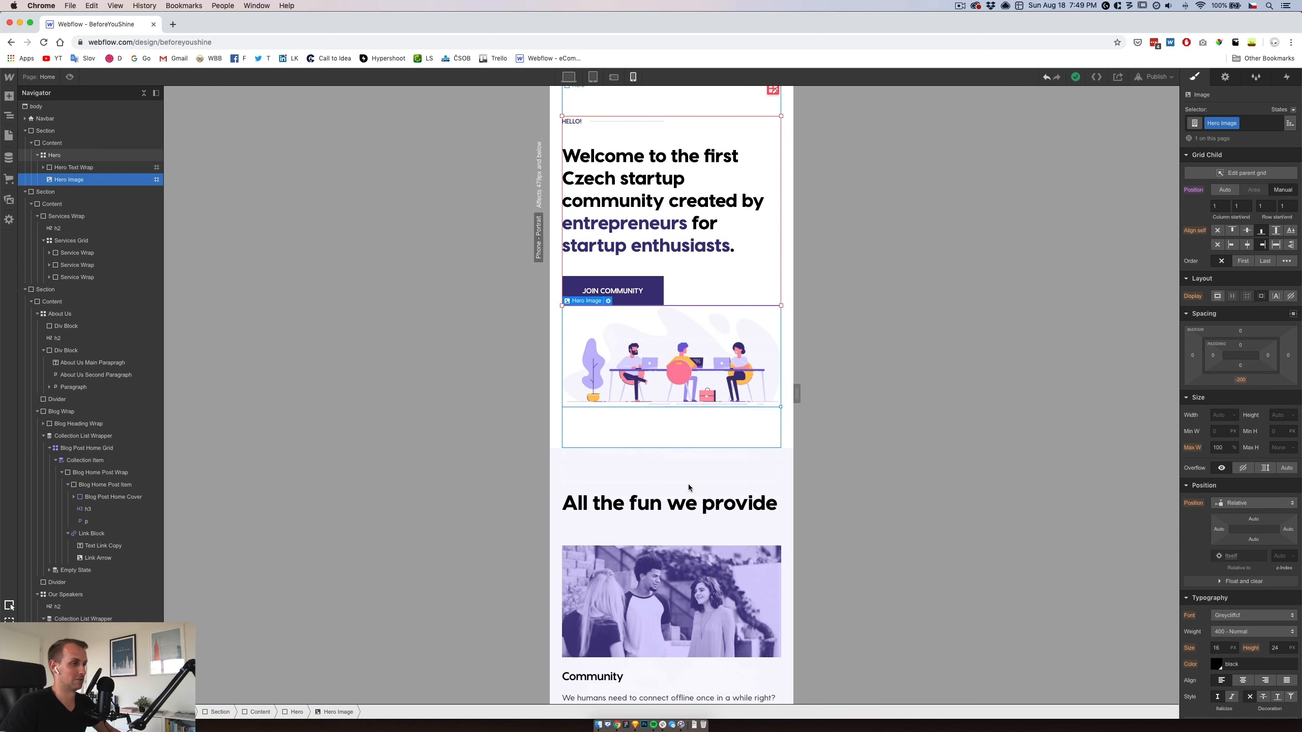
left_click(673, 445)
left_click(673, 470)
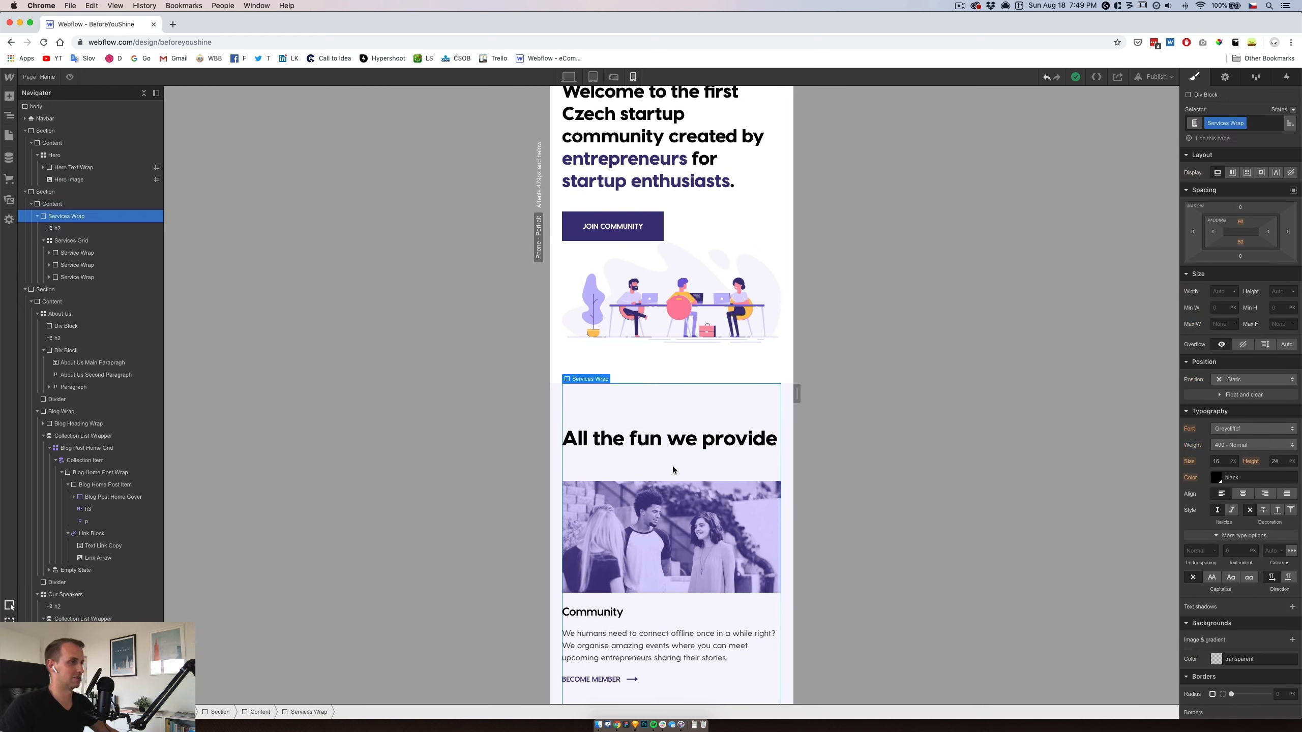
left_click(58, 229)
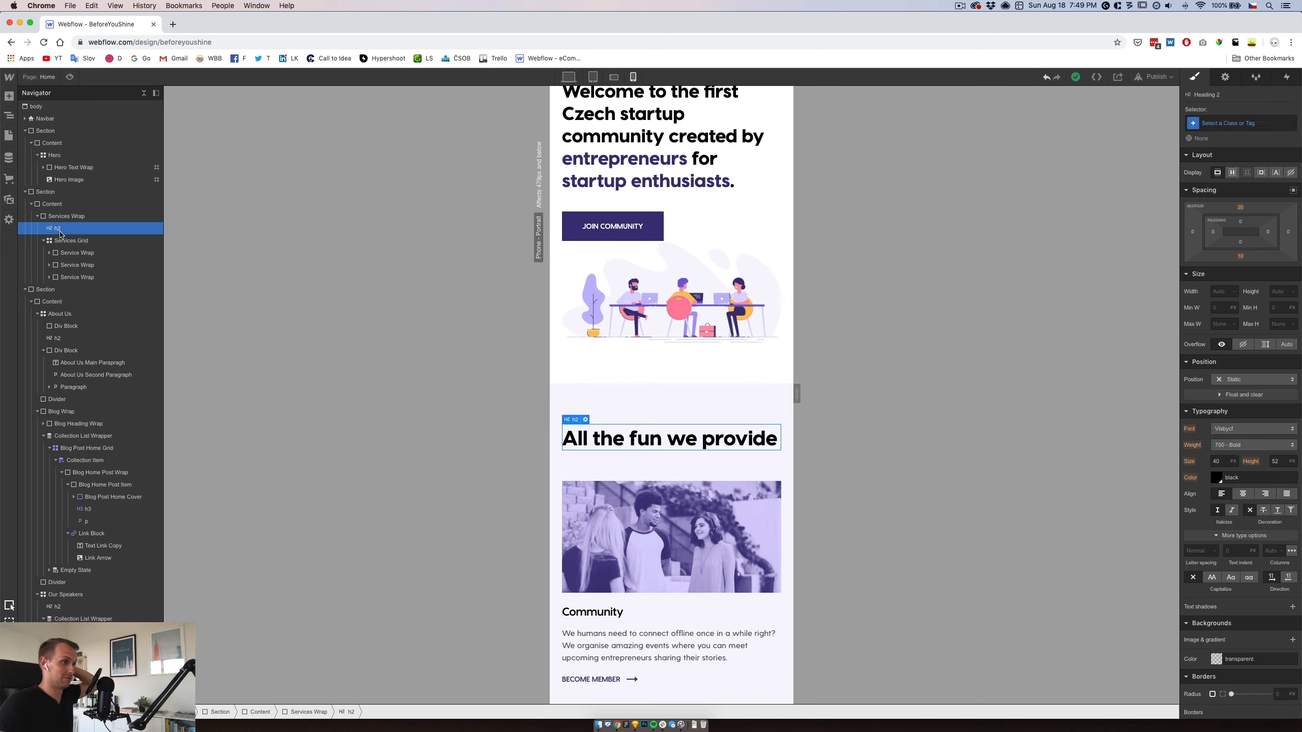
left_click(64, 240)
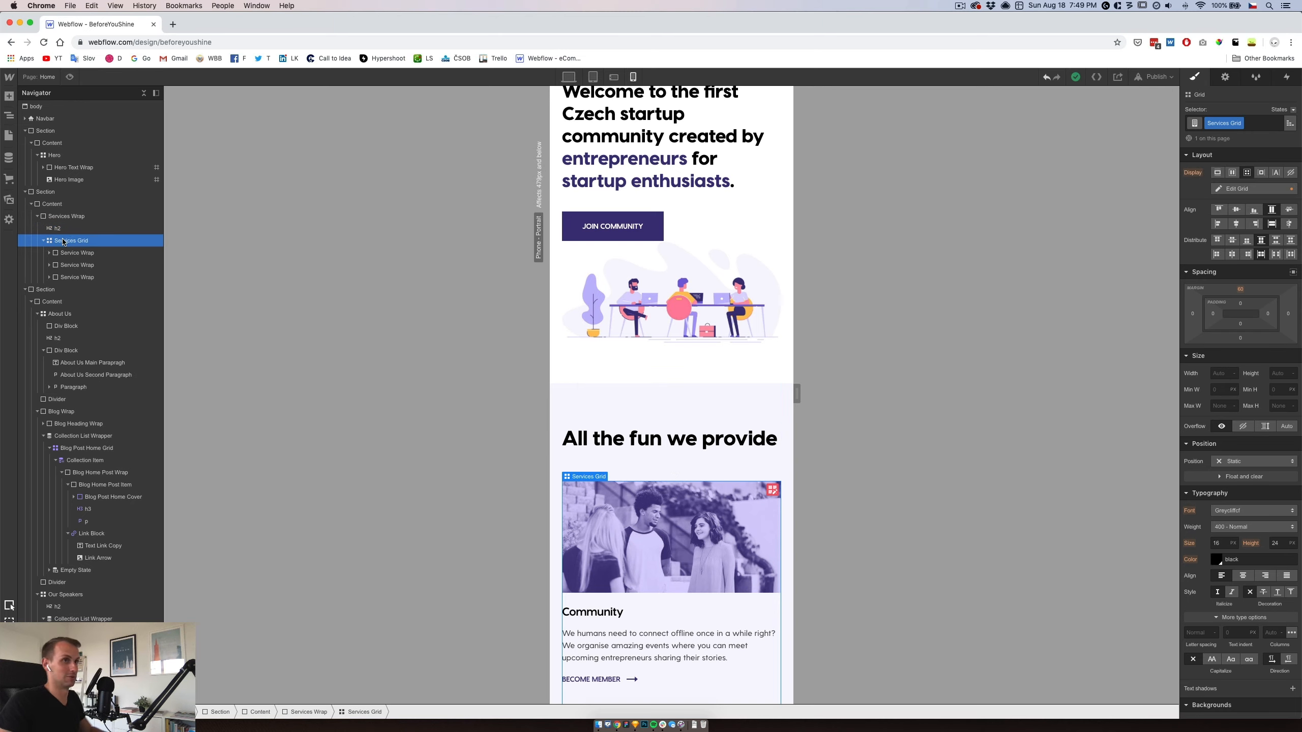
scroll(624, 482, "down", 5)
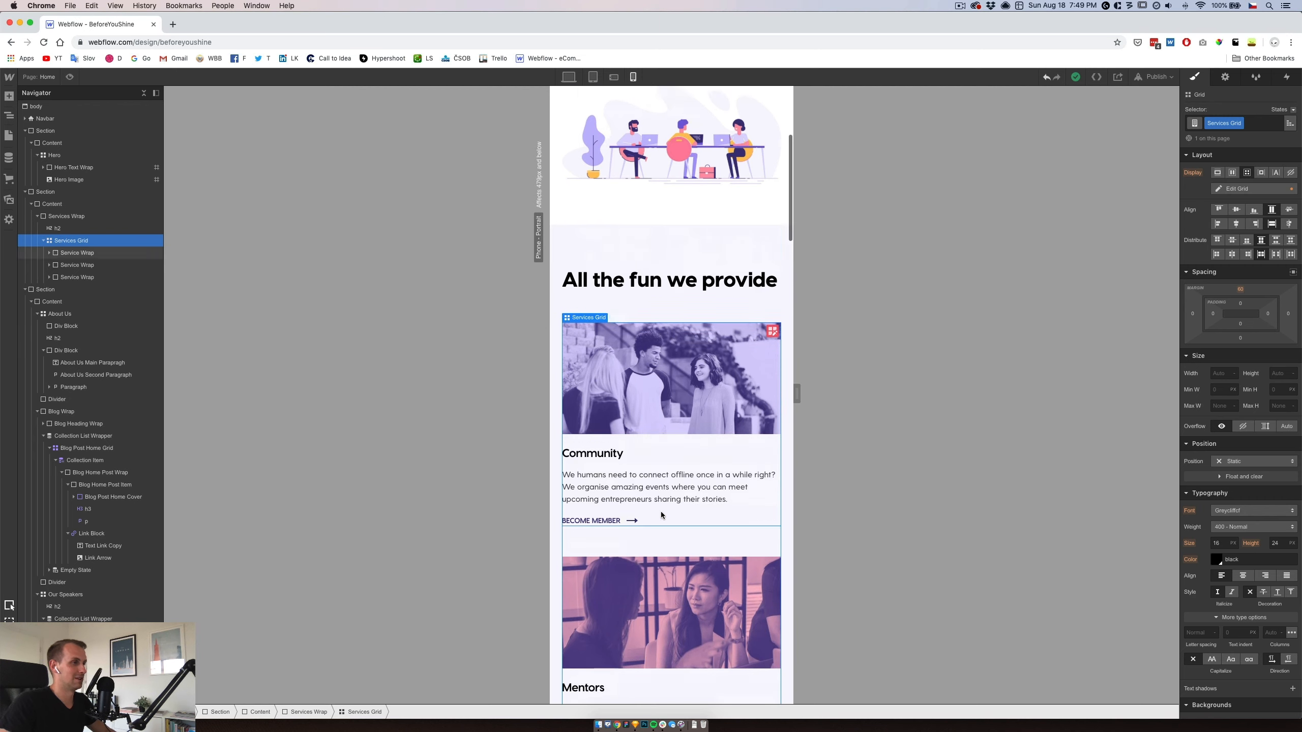
Preview the services section at narrower phone widths and select the Services Wrap block.
left_click_drag(796, 394, 739, 392)
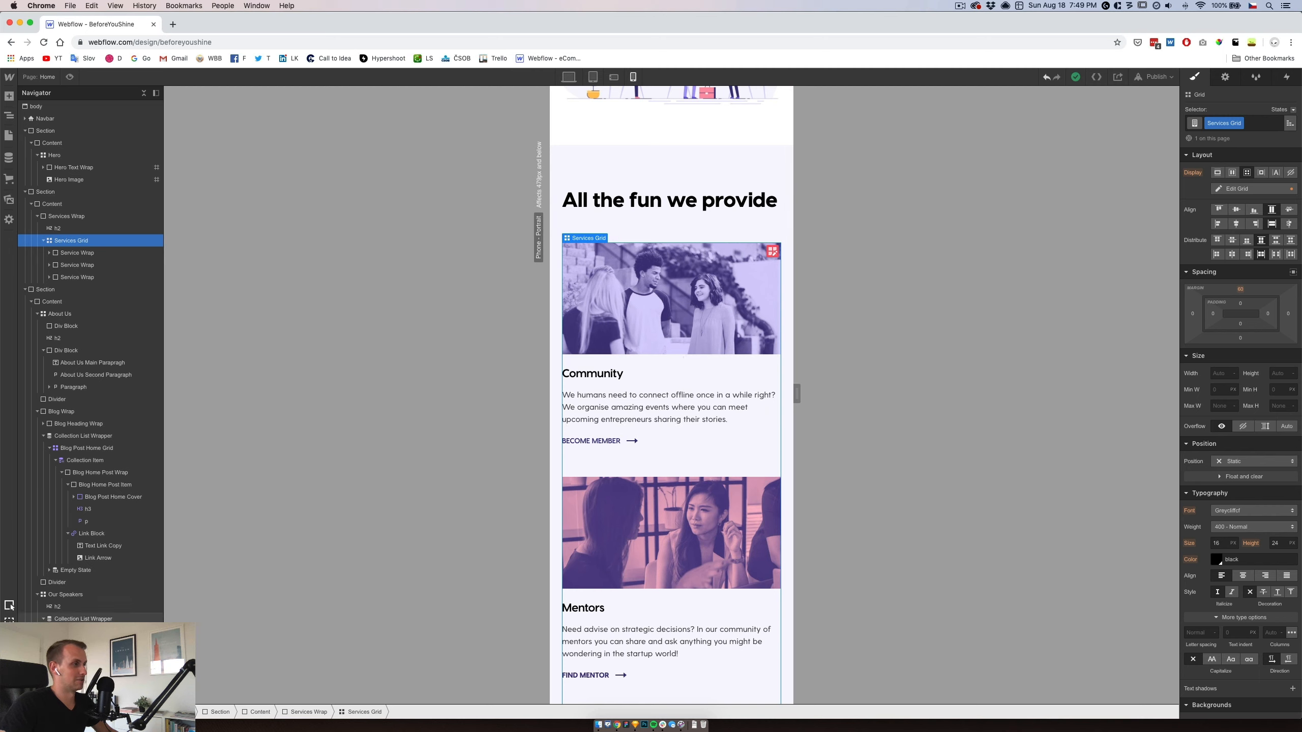
mouse_move(797, 394)
left_mouse_down()
mouse_move(732, 386)
mouse_move(777, 393)
left_mouse_up()
scroll(732, 386, "up", 10)
scroll(740, 494, "down", 5)
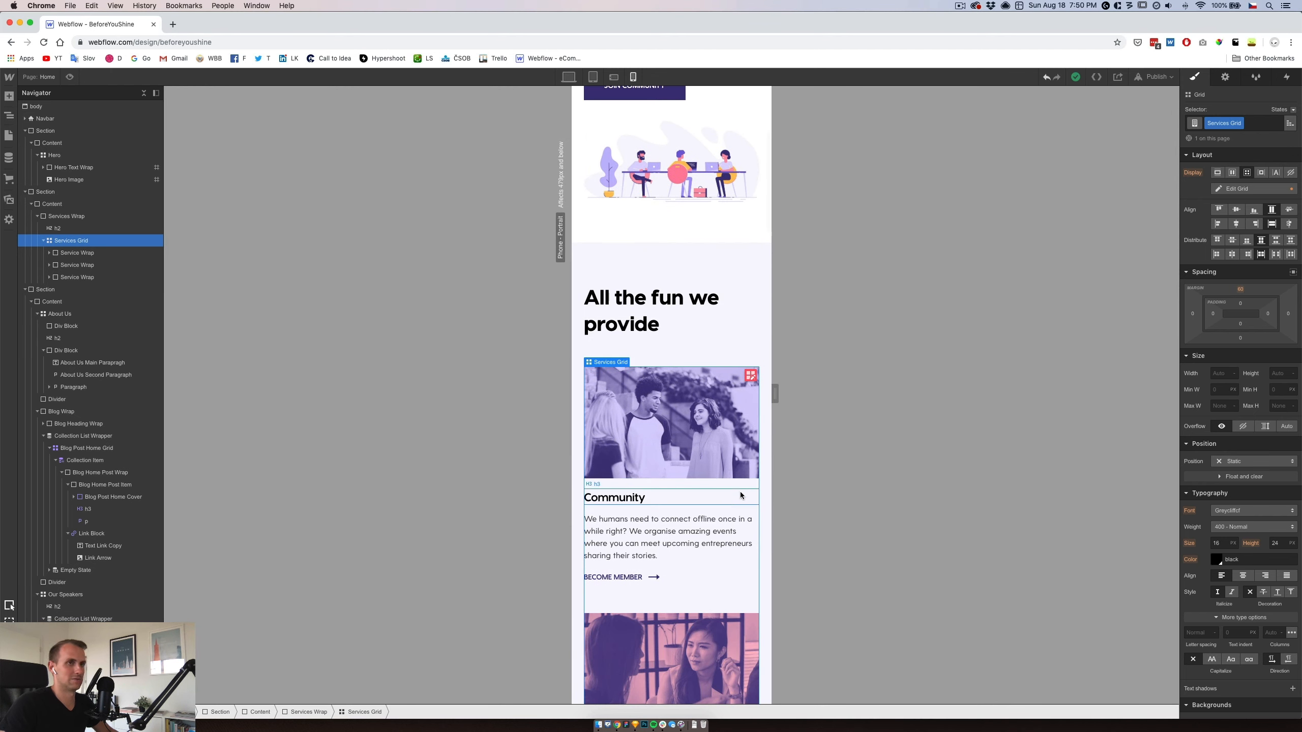
left_click(697, 349)
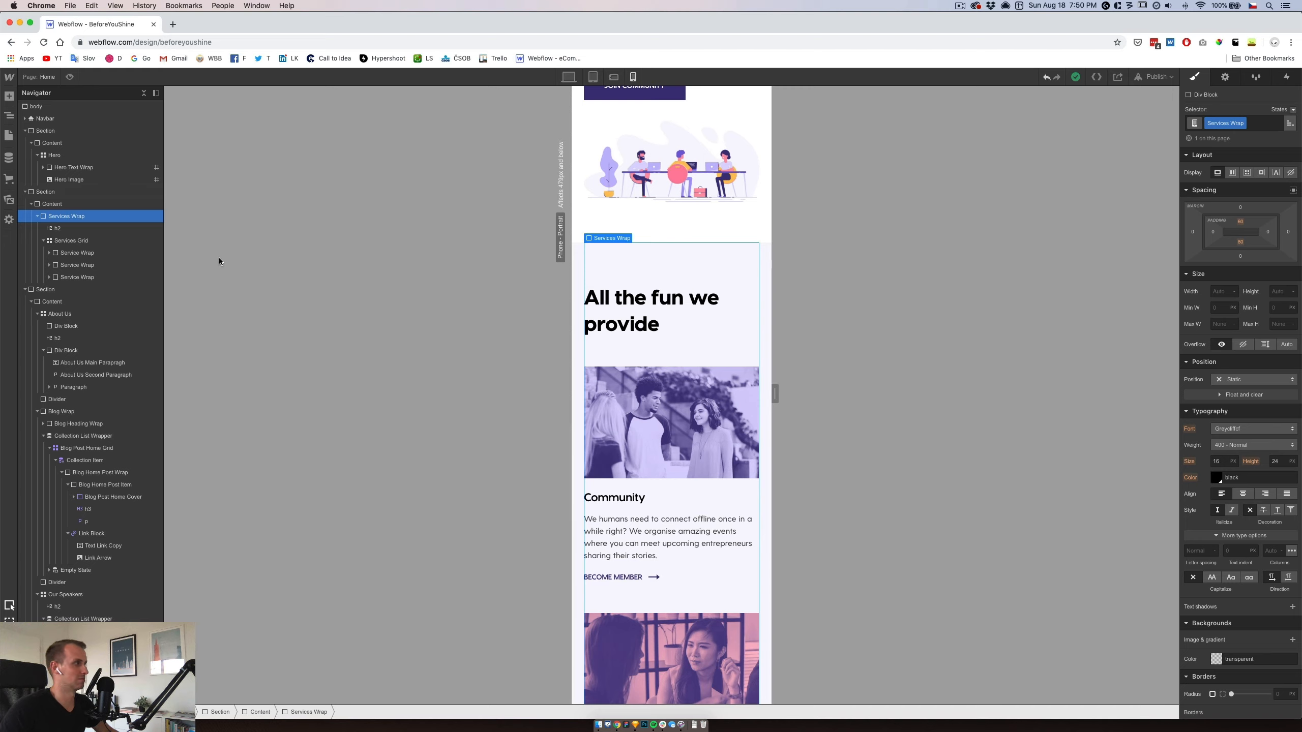
Examine the style settings of the services section's Content block, h2 heading, Service Cover Image, Service Item Wrap and Service Wrap.
left_click(65, 204)
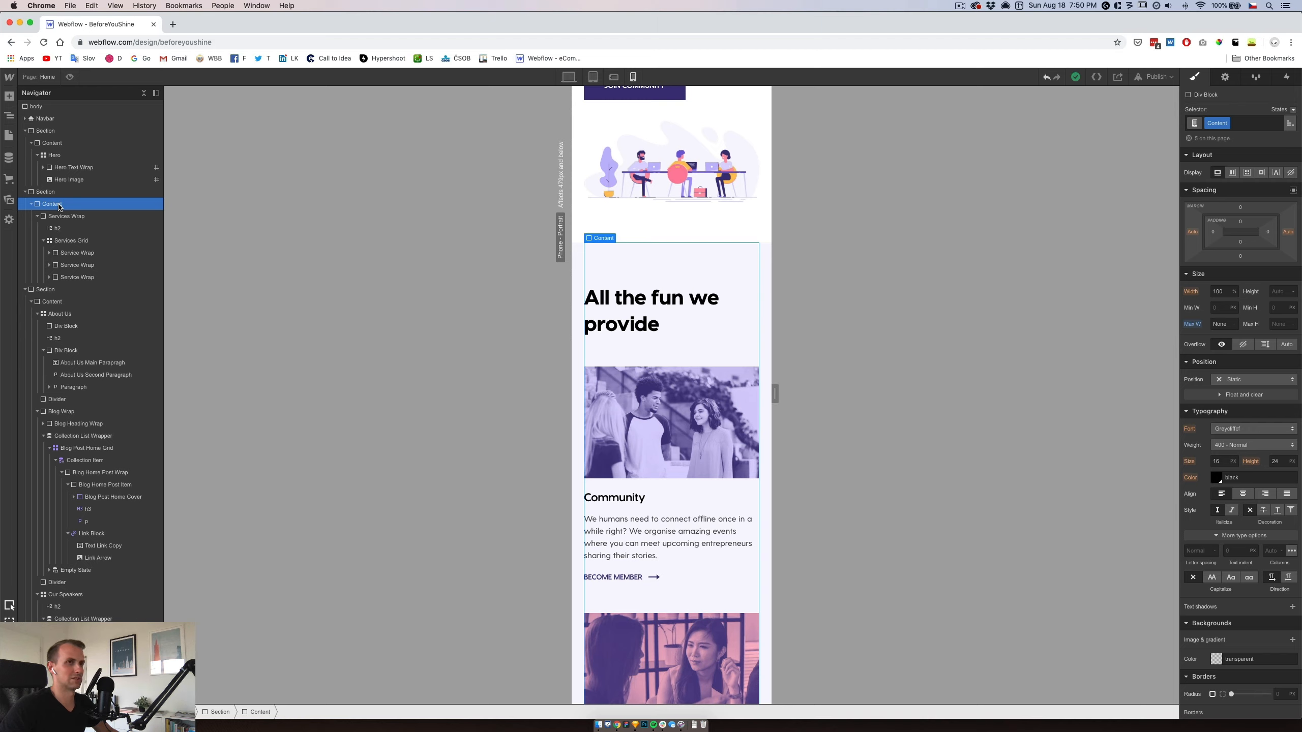
left_click(65, 217)
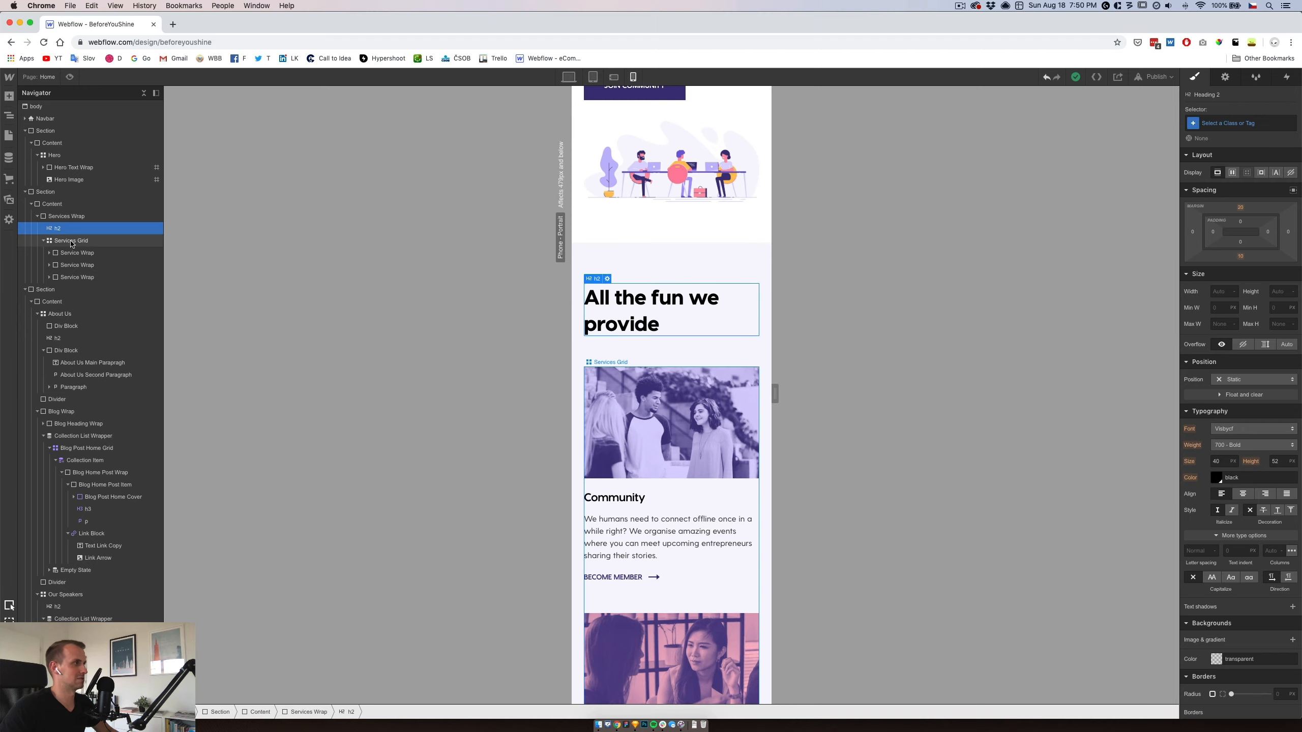
left_click(642, 405)
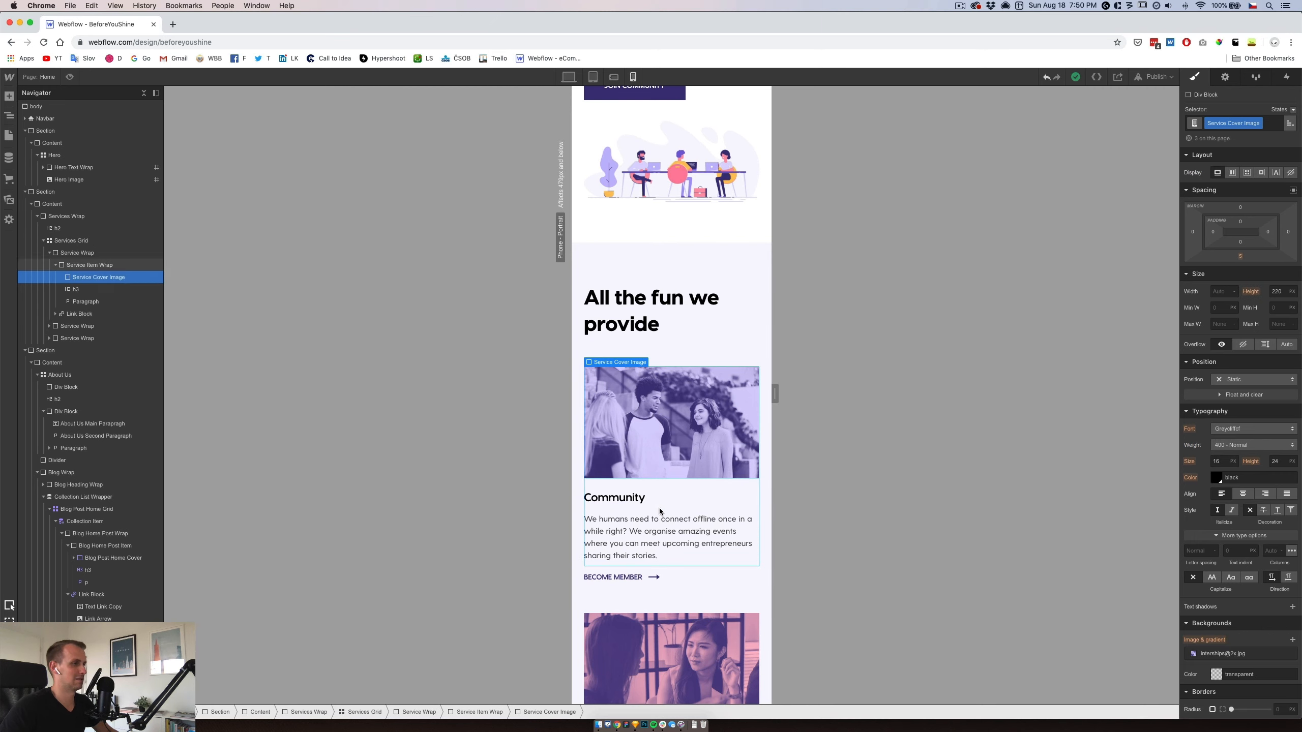
left_click(656, 510)
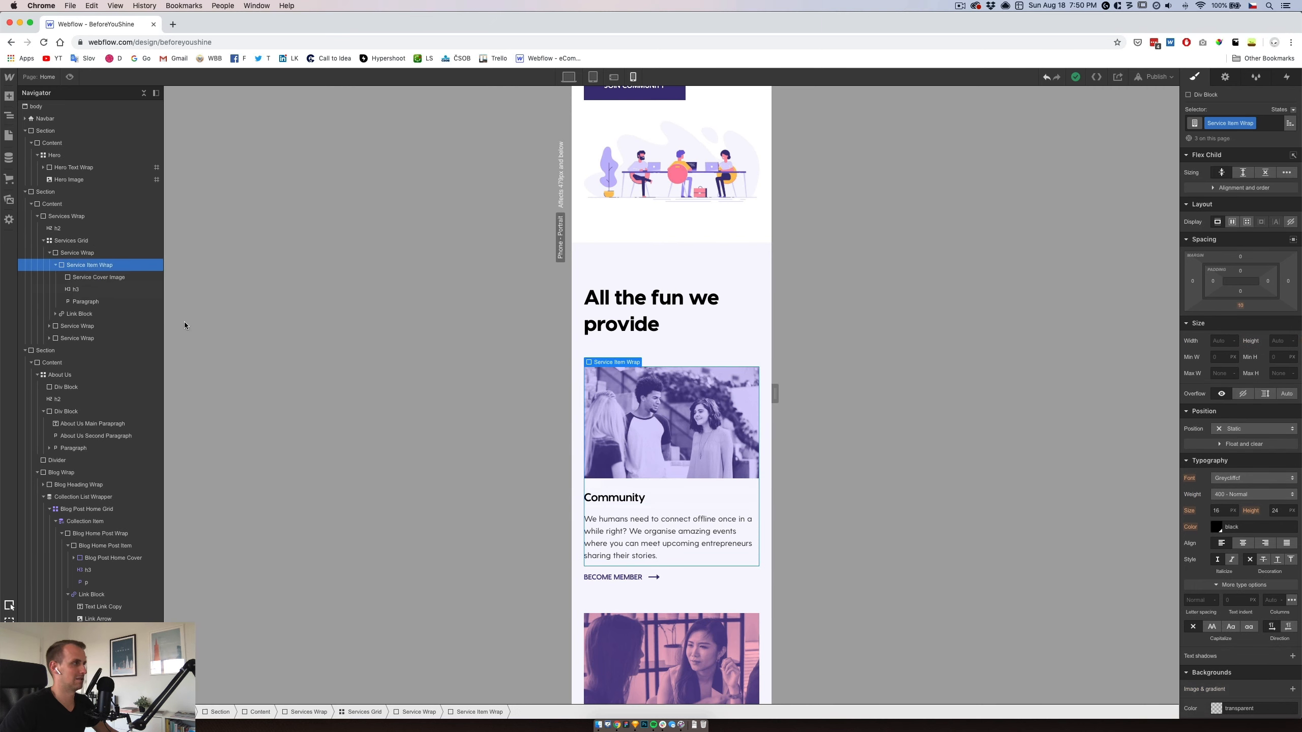
left_click(76, 252)
left_click(1224, 204)
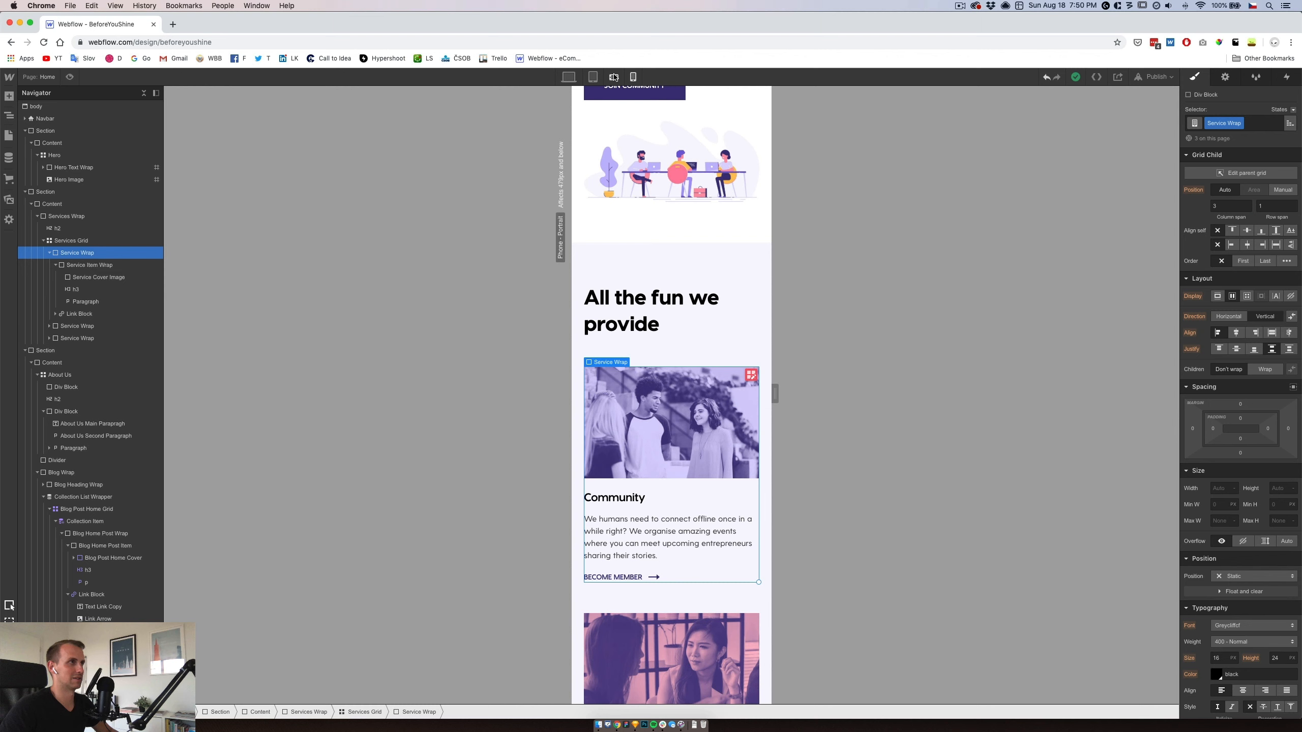
Compare the Services Grid and first Service Wrap grid settings across the phone landscape, phone portrait and tablet breakpoints.
left_click(613, 77)
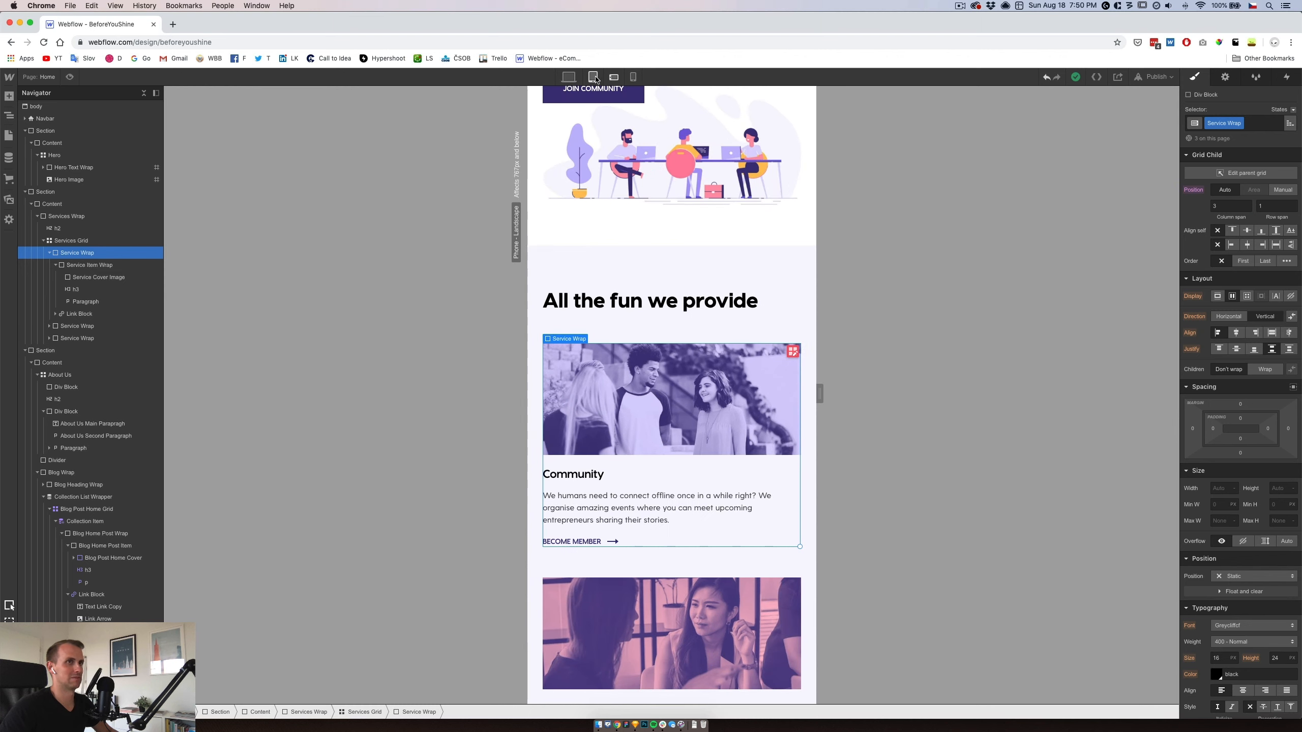
left_click(74, 241)
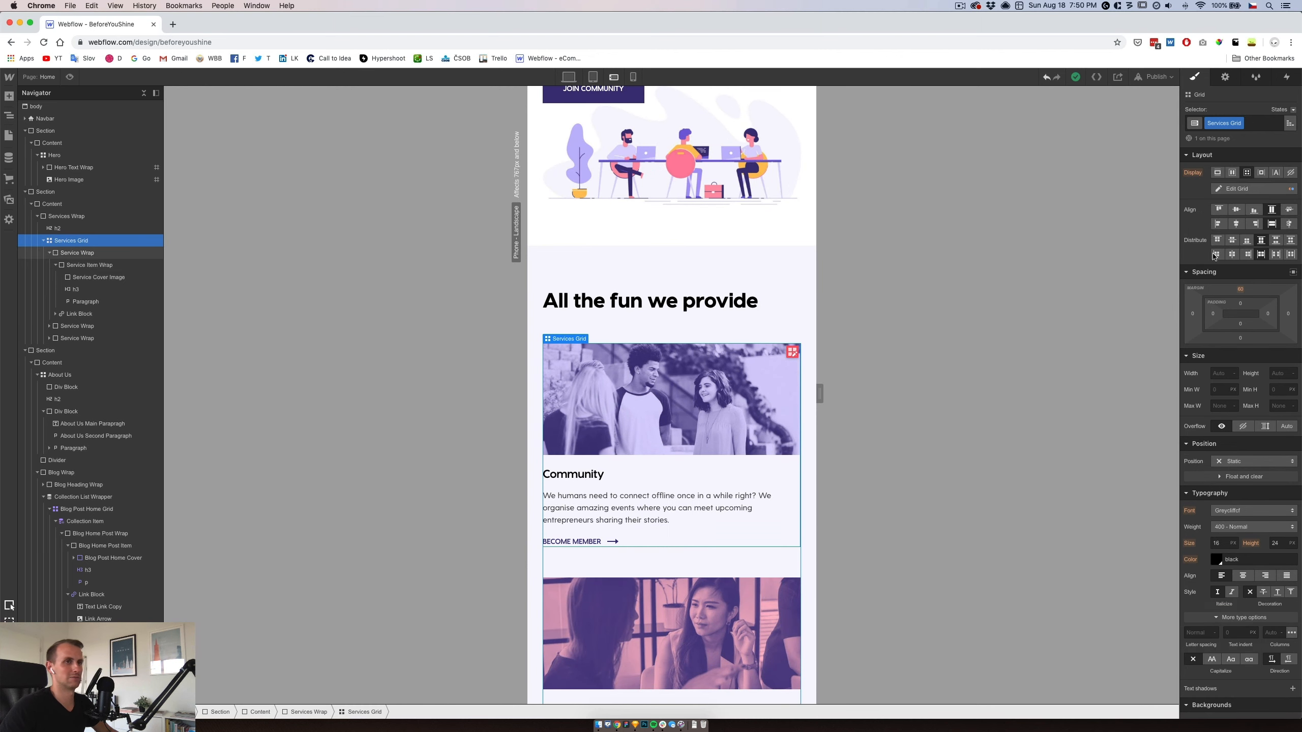
left_click(1237, 189)
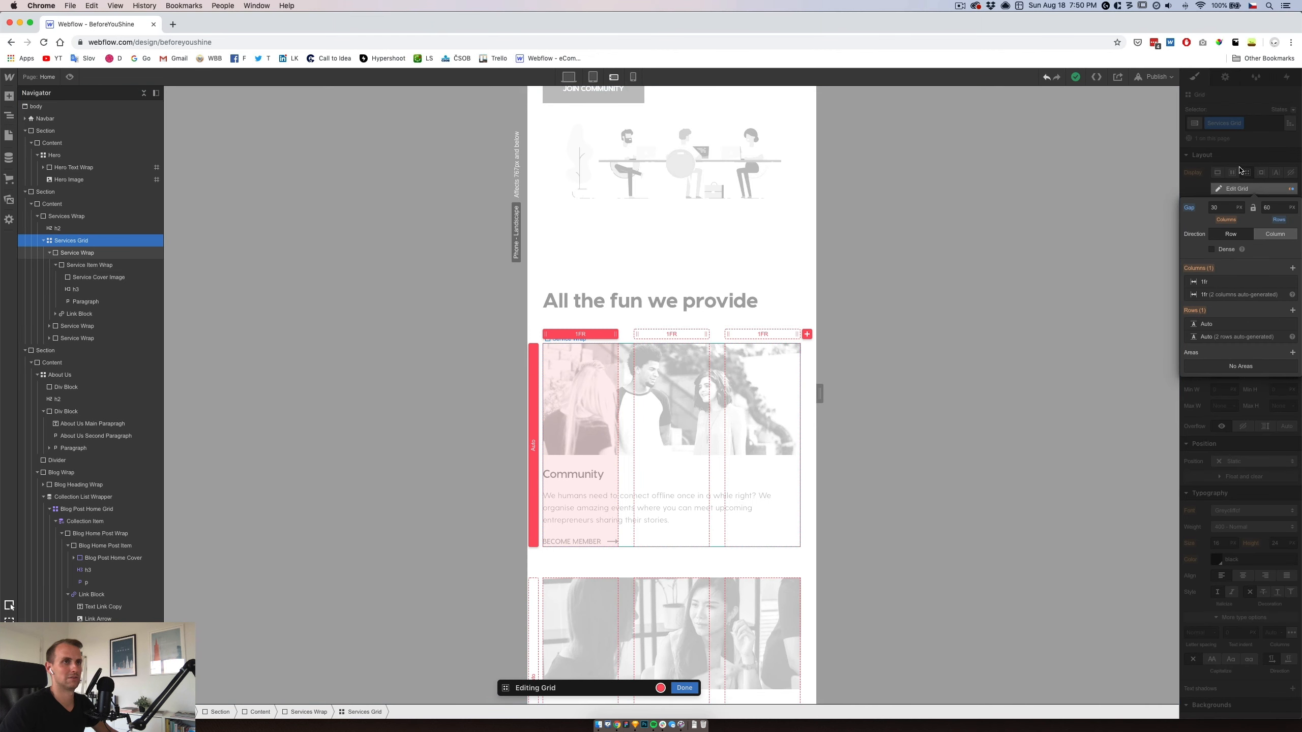
key("Escape")
left_click(632, 76)
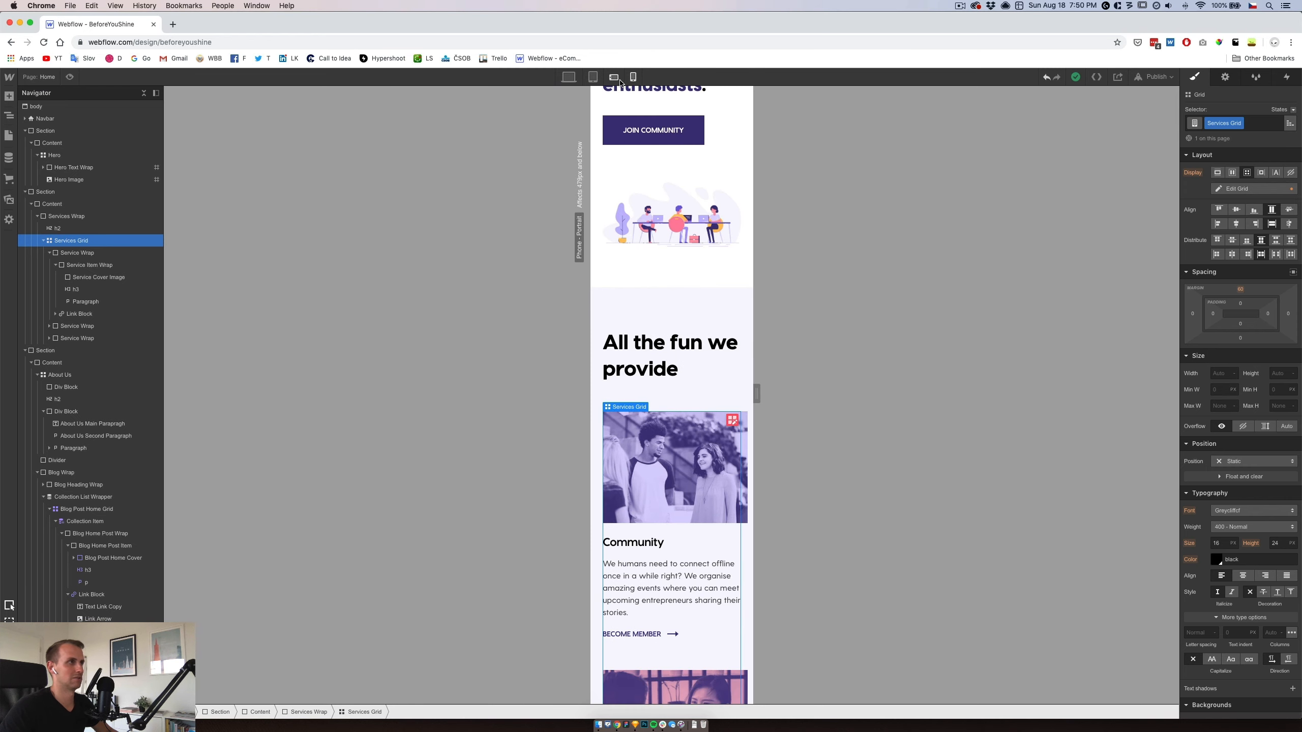
left_click(614, 77)
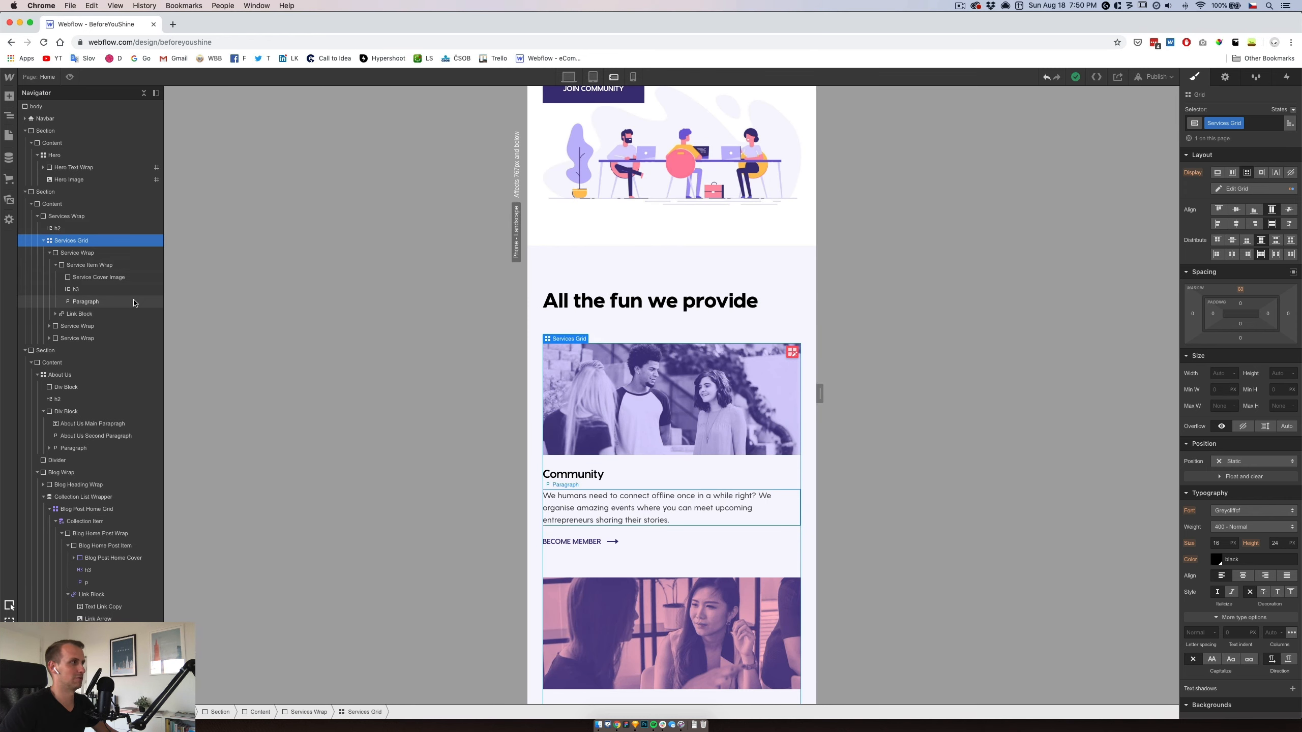
left_click(90, 253)
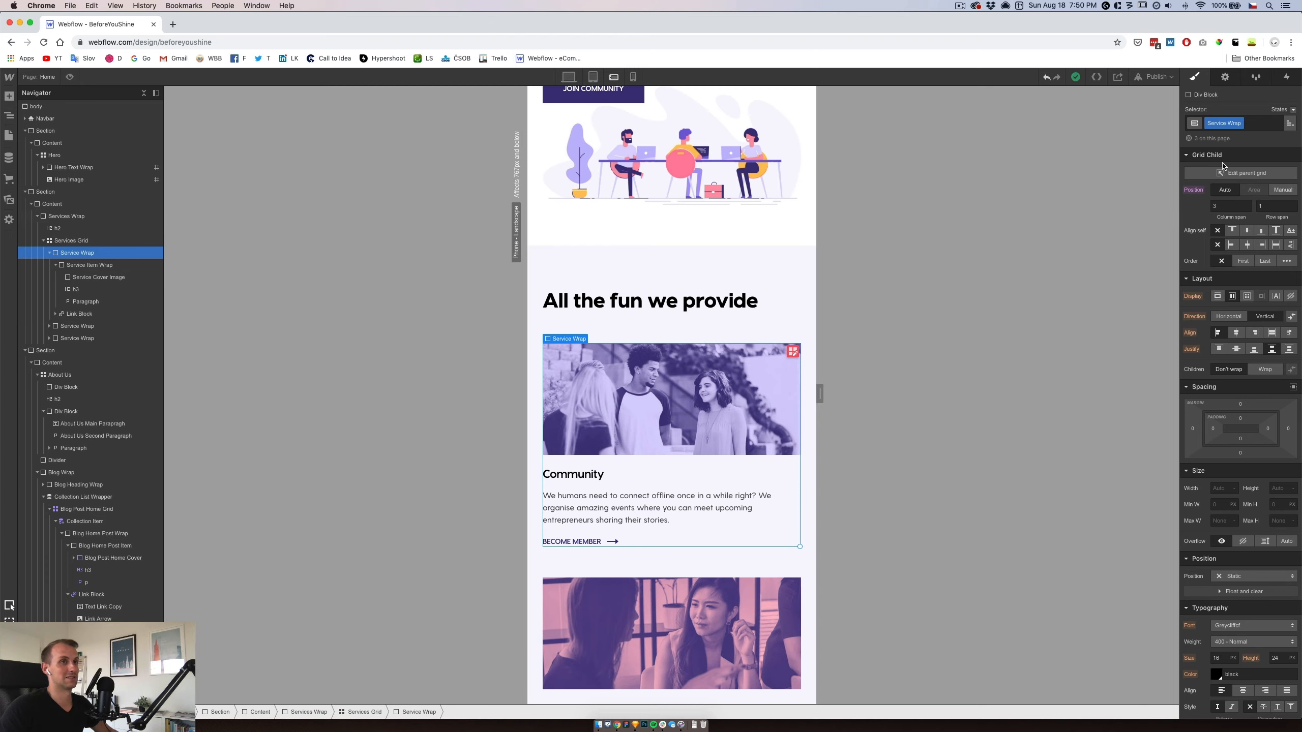
left_click(593, 76)
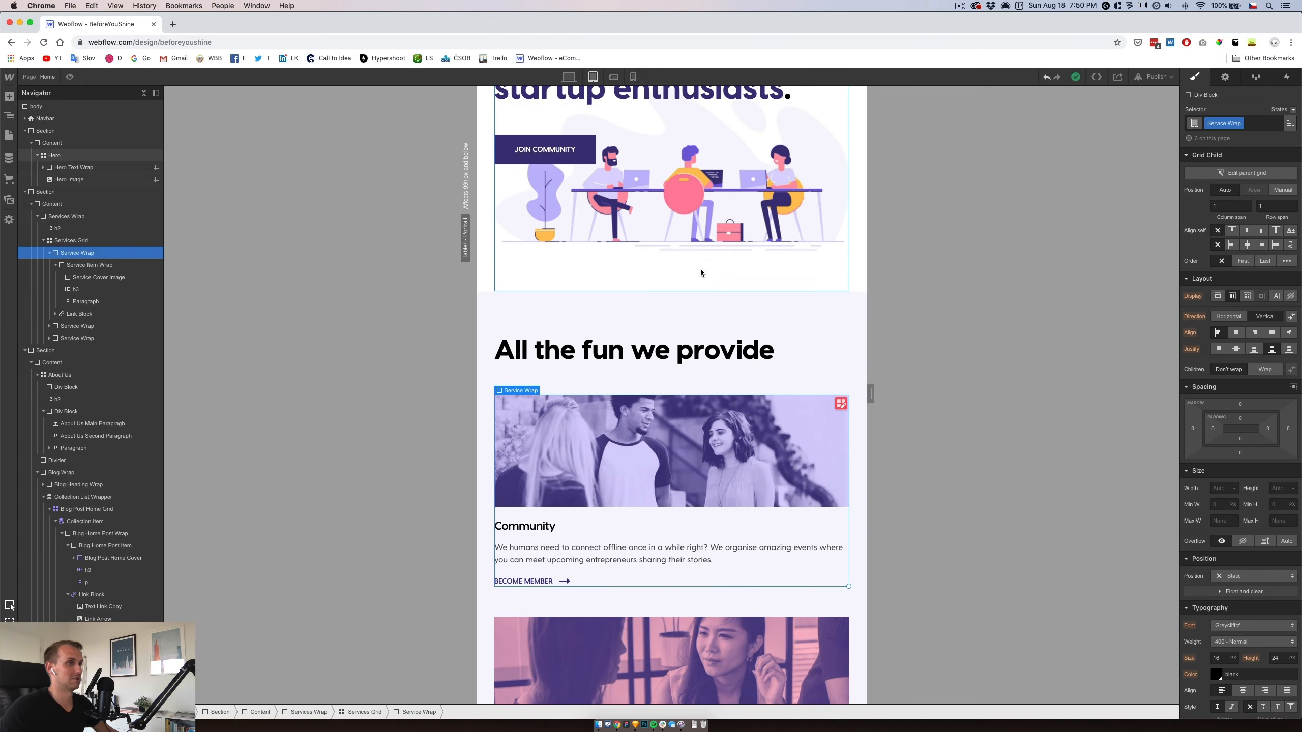
left_click(49, 253)
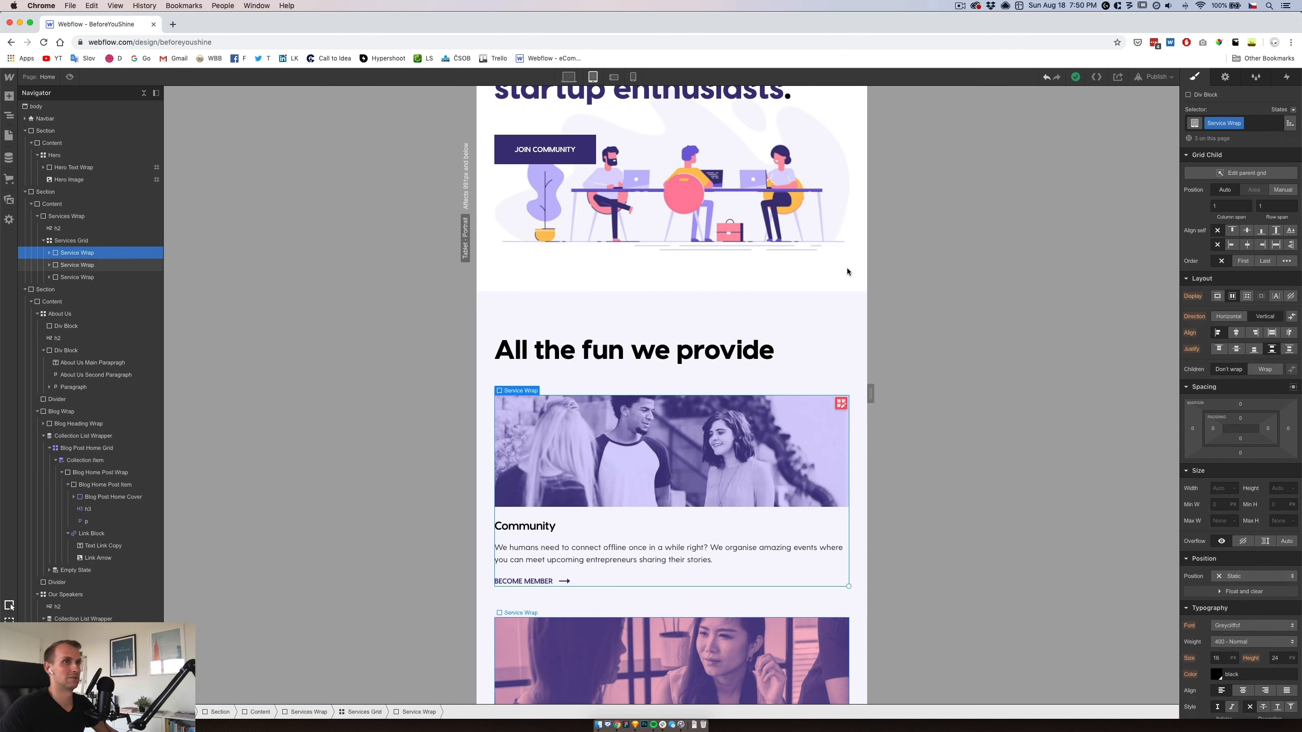
Reset the grid child position of all three Service Wrap blocks at the phone landscape breakpoint.
left_click(614, 76)
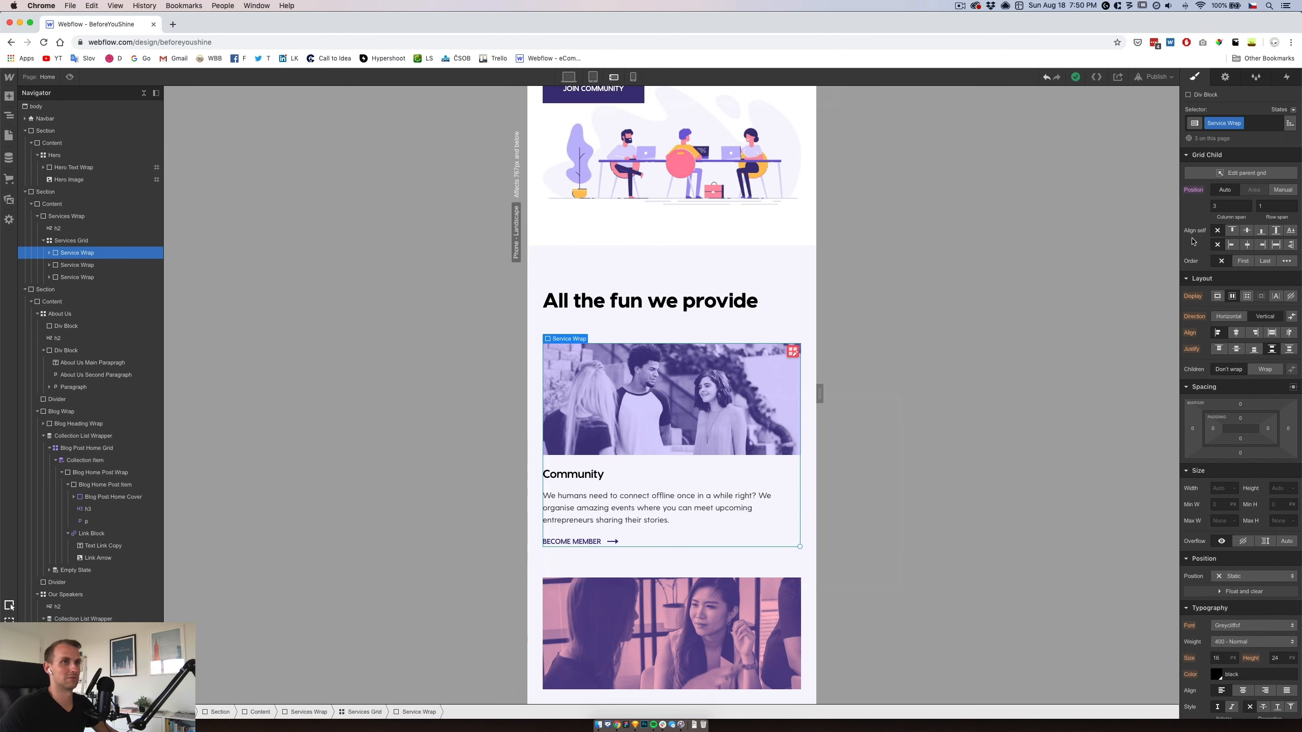
left_click(1199, 193, "alt")
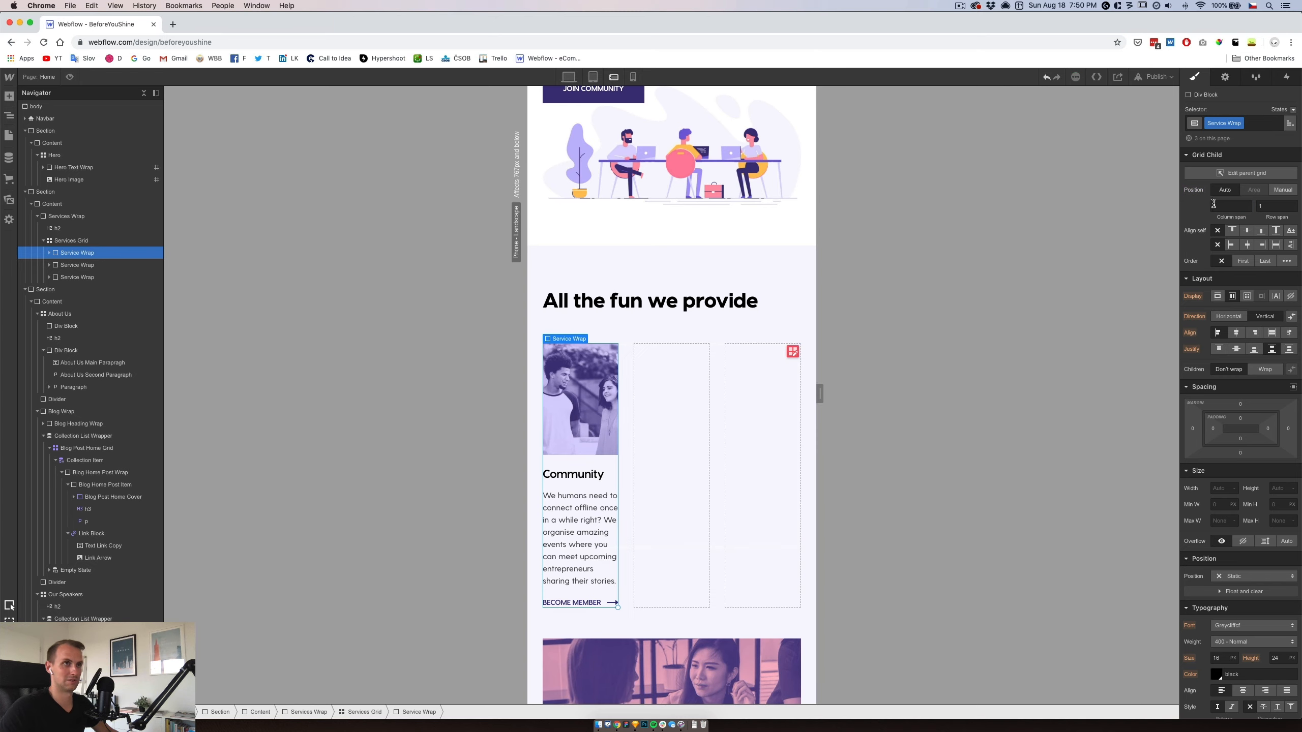
left_click(81, 265)
left_click(1195, 192, "alt")
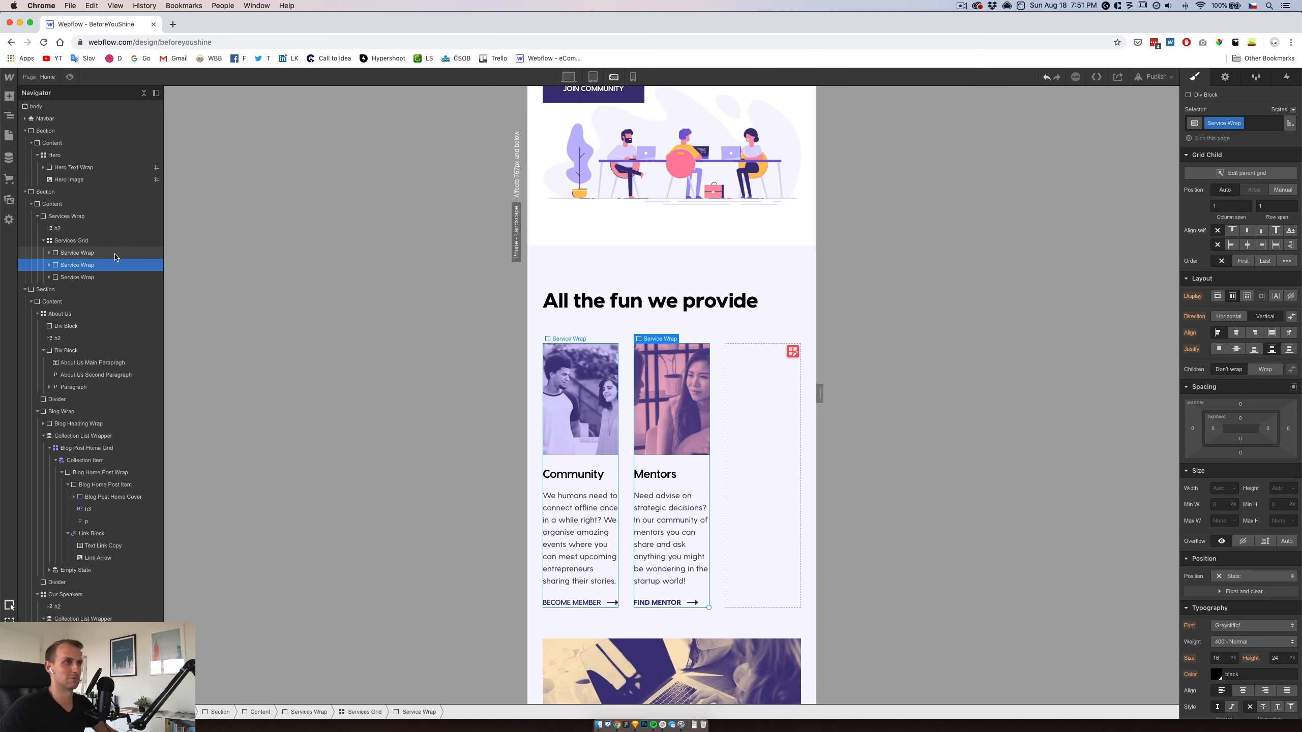
left_click(1200, 193, "alt")
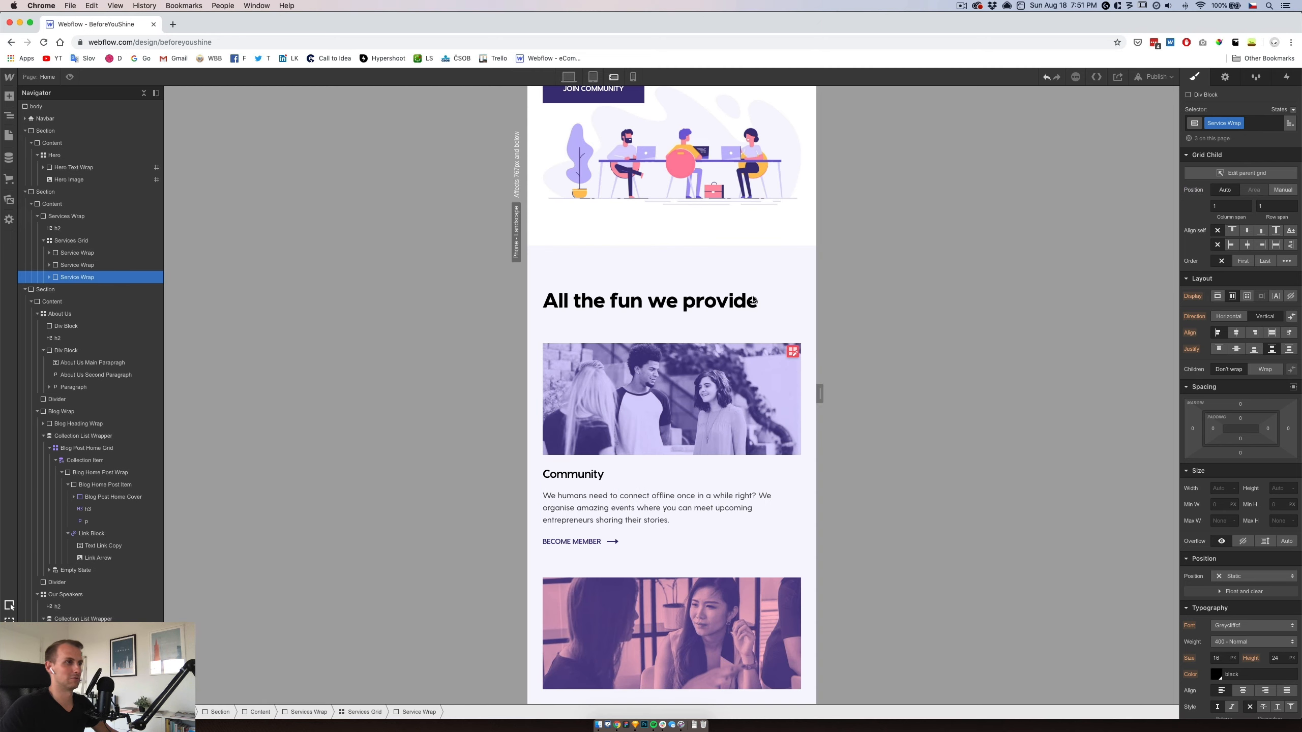
Preview the services, about and stories sections in phone portrait at a narrower canvas width.
left_click(633, 78)
mouse_move(753, 393)
left_mouse_down()
mouse_move(730, 395)
mouse_move(770, 393)
mouse_move(727, 392)
mouse_move(788, 393)
mouse_move(724, 393)
mouse_move(804, 393)
mouse_move(737, 392)
left_mouse_up()
scroll(664, 432, "down", 5)
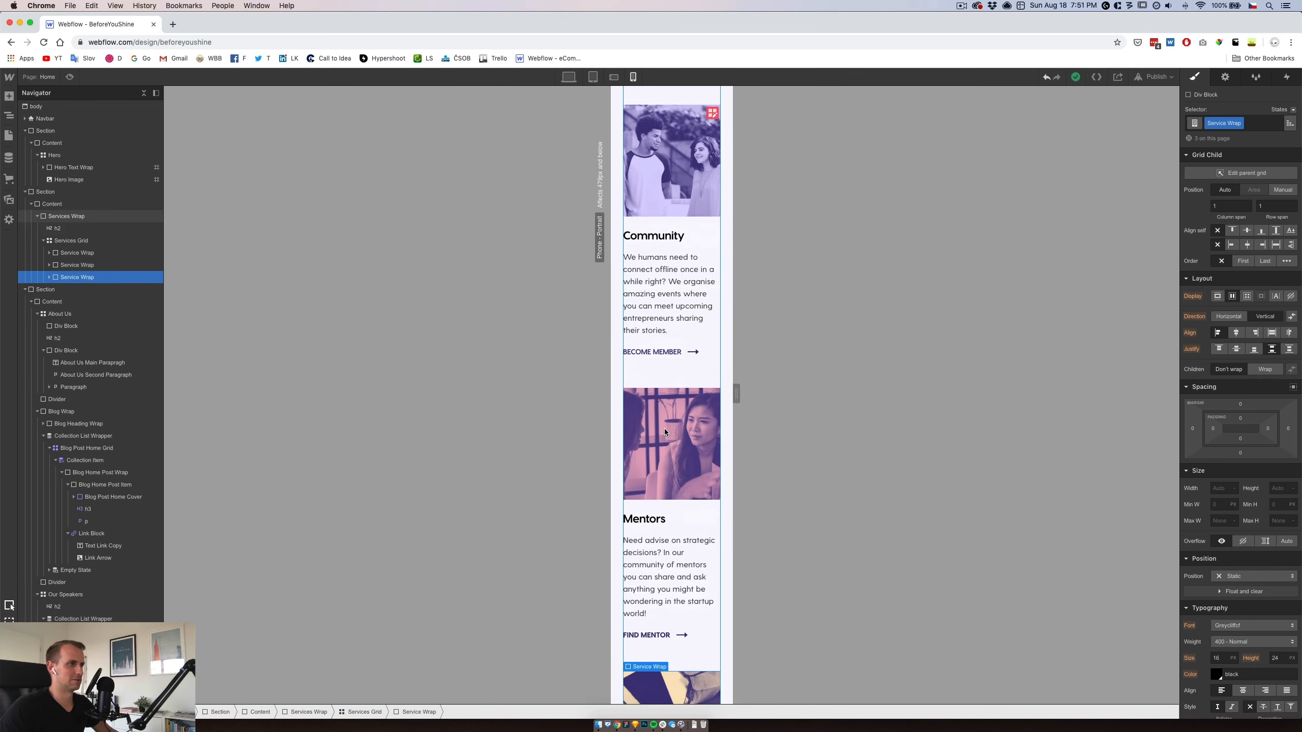
scroll(665, 432, "down", 15)
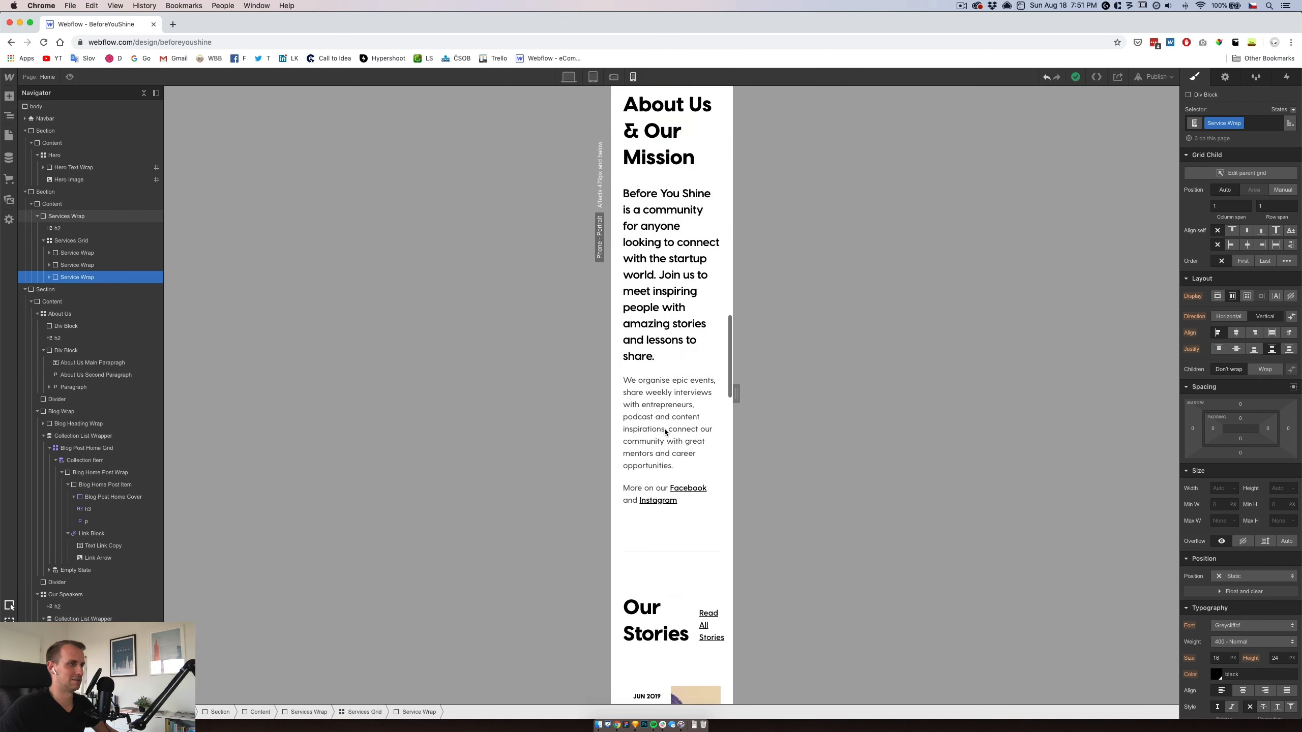
scroll(664, 432, "down", 5)
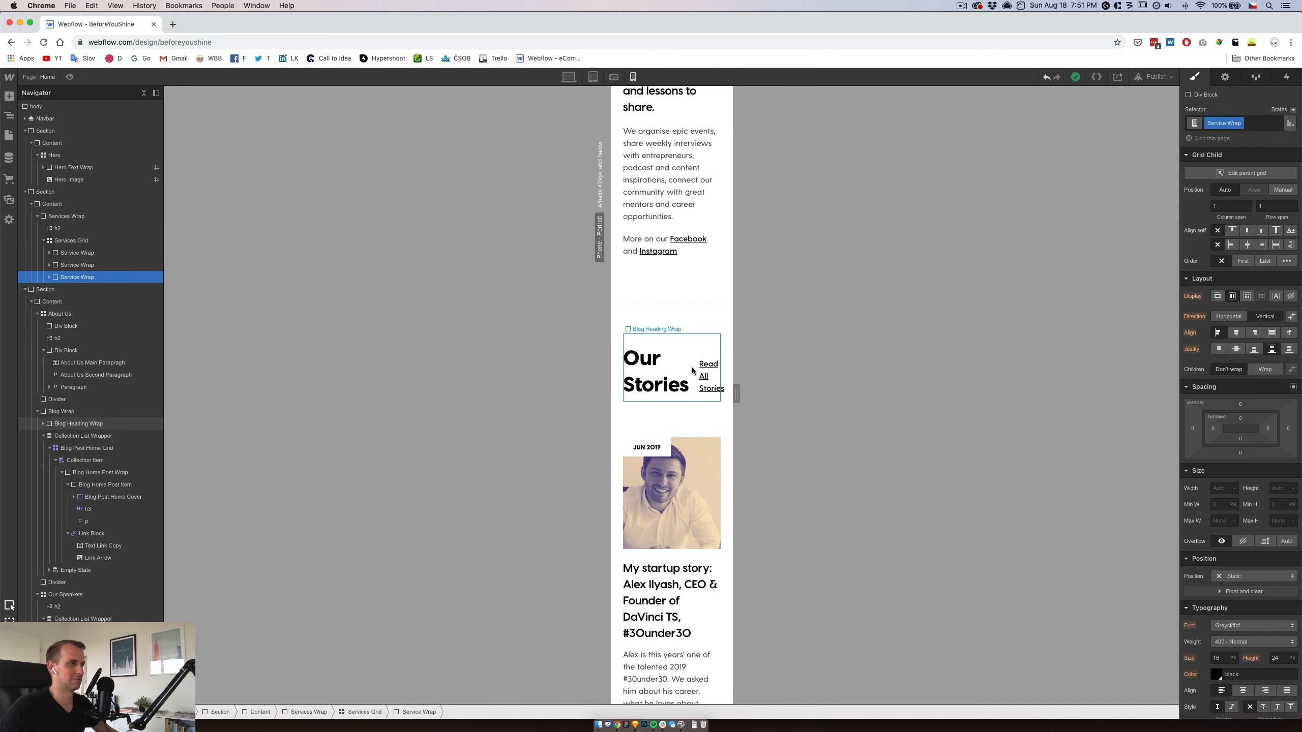
Set the Blog Heading Wrap's flex direction to vertical and align its children to the start.
left_click(691, 370)
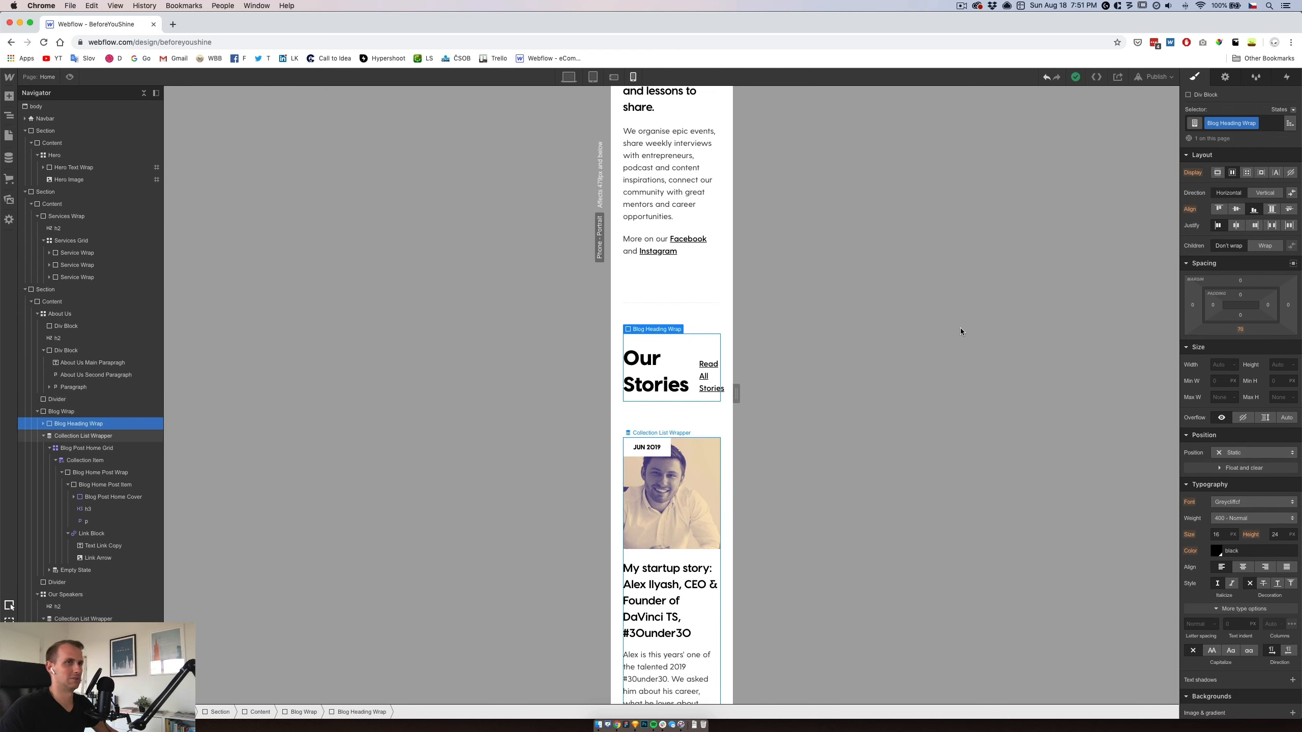
left_click(1271, 191)
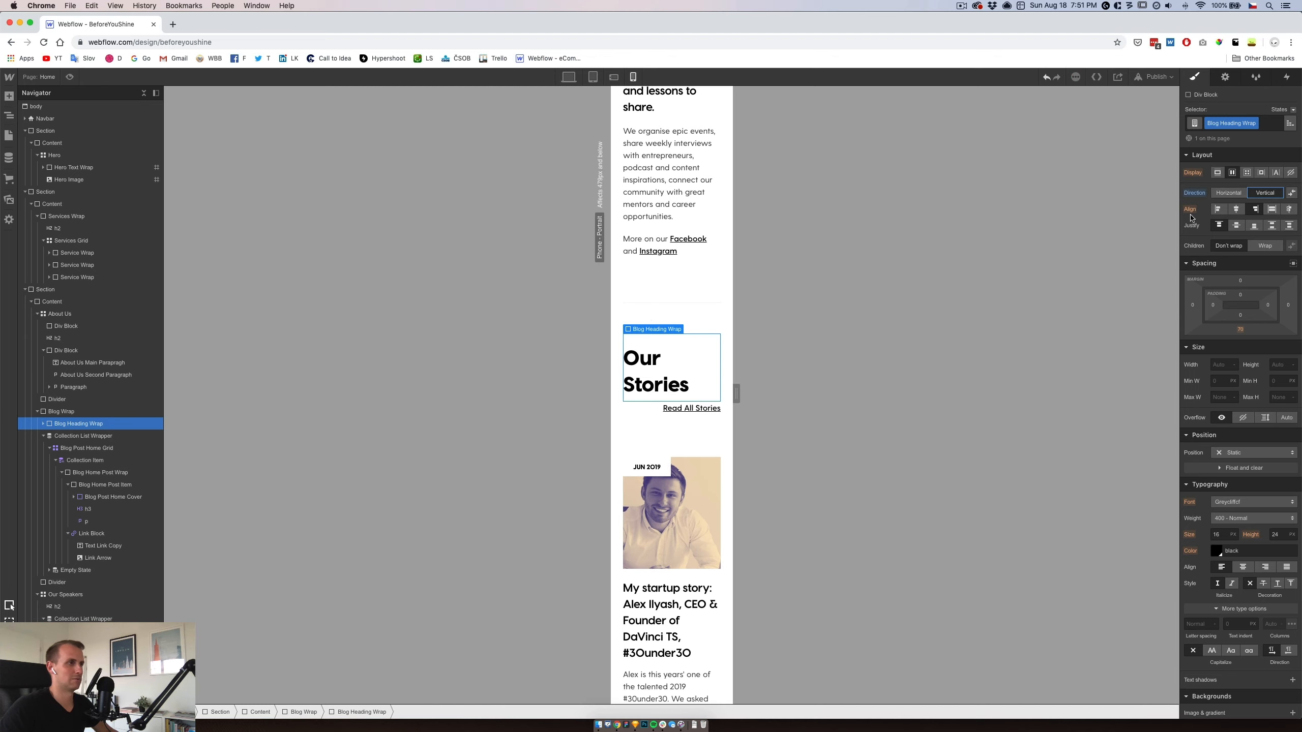
left_click(1221, 210)
Set the left margin of the Read All Stories link to 0.
left_click(662, 408)
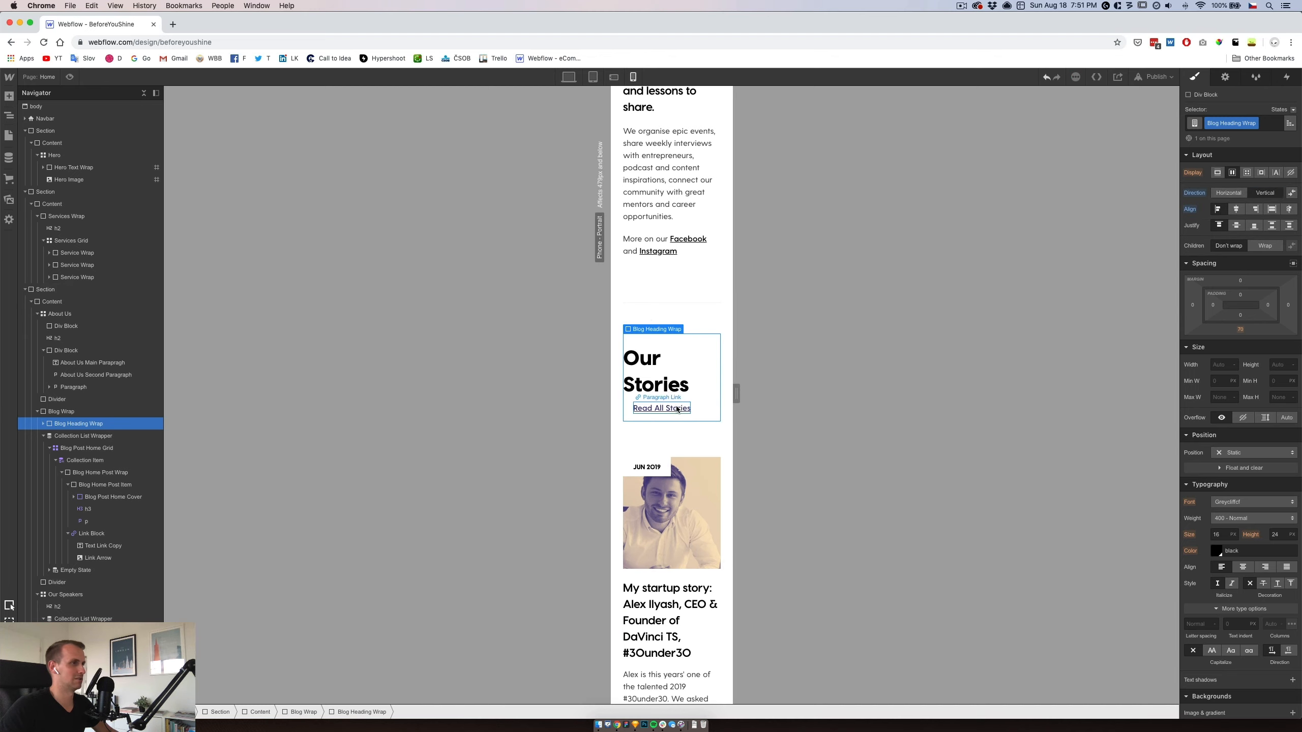
left_click(1193, 296)
type("0")
key("Return")
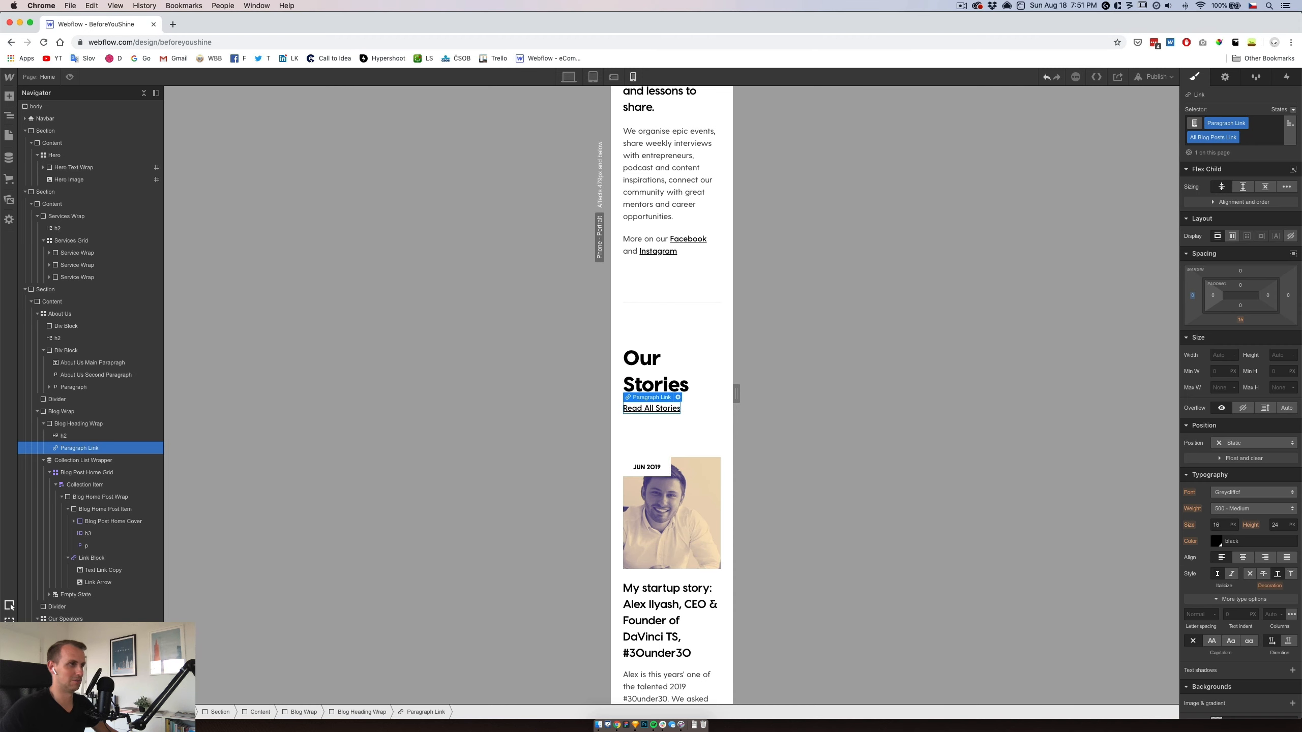
Set the top margin of the Read All Stories link to 10 px.
left_click(674, 385)
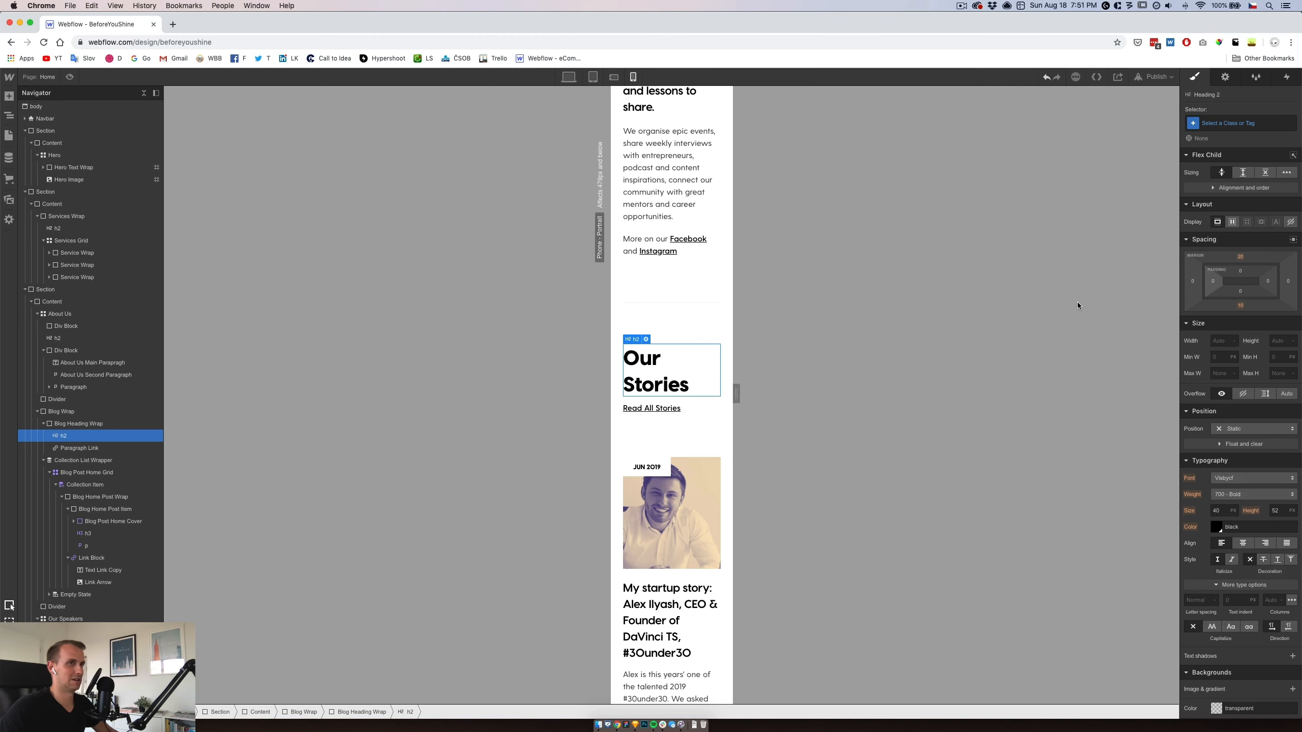
left_click(673, 410)
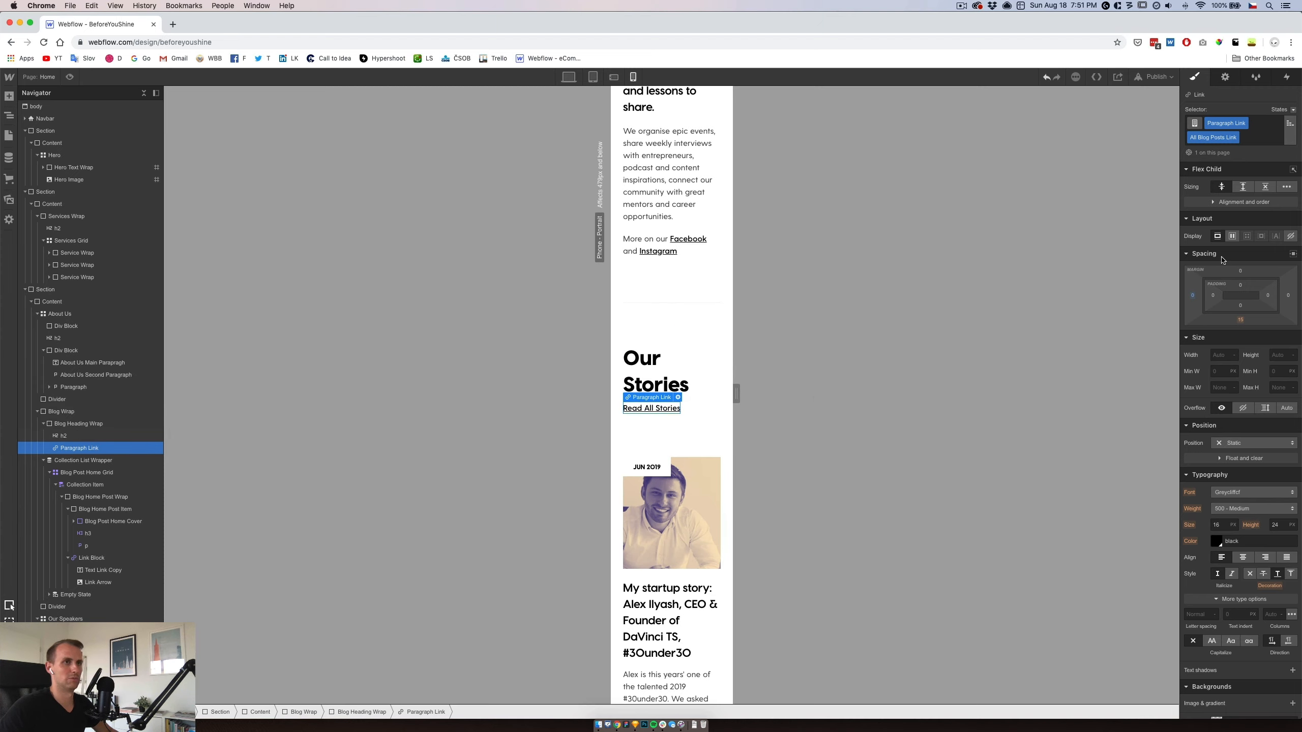
left_click(1240, 274)
type("1")
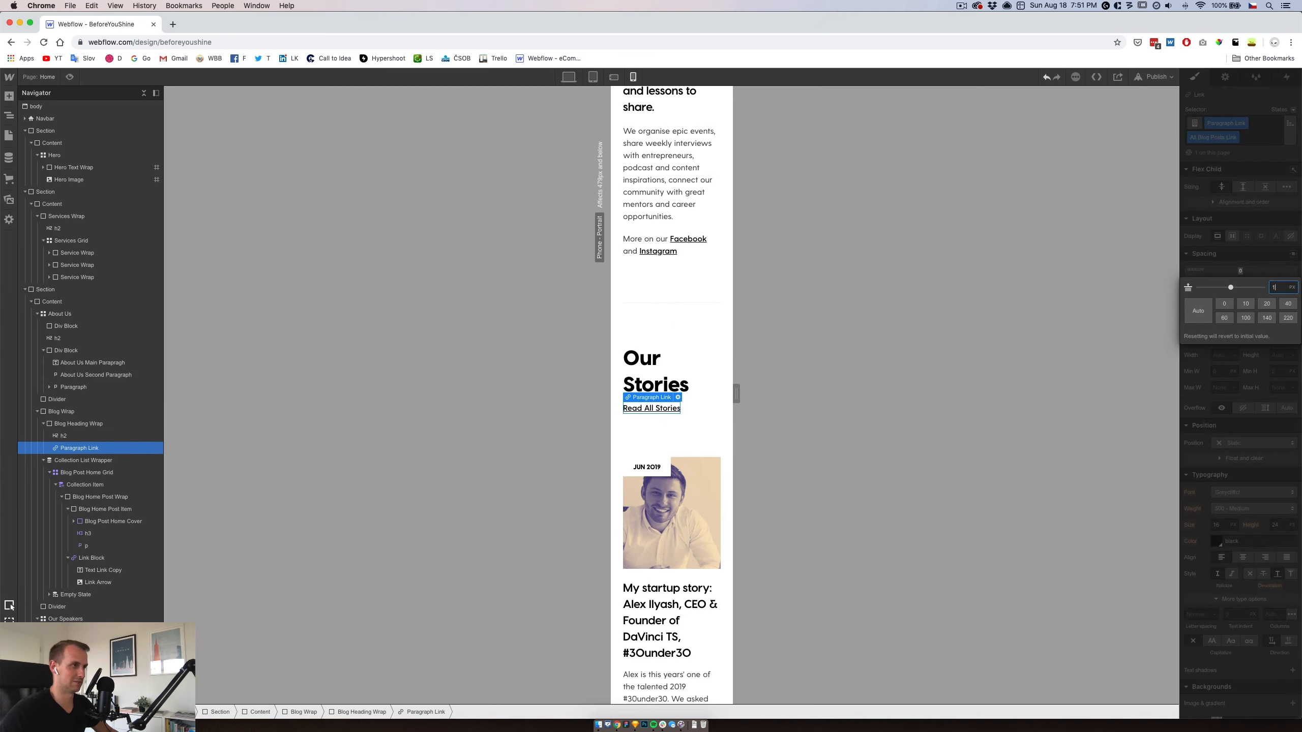
type("0")
key("Return")
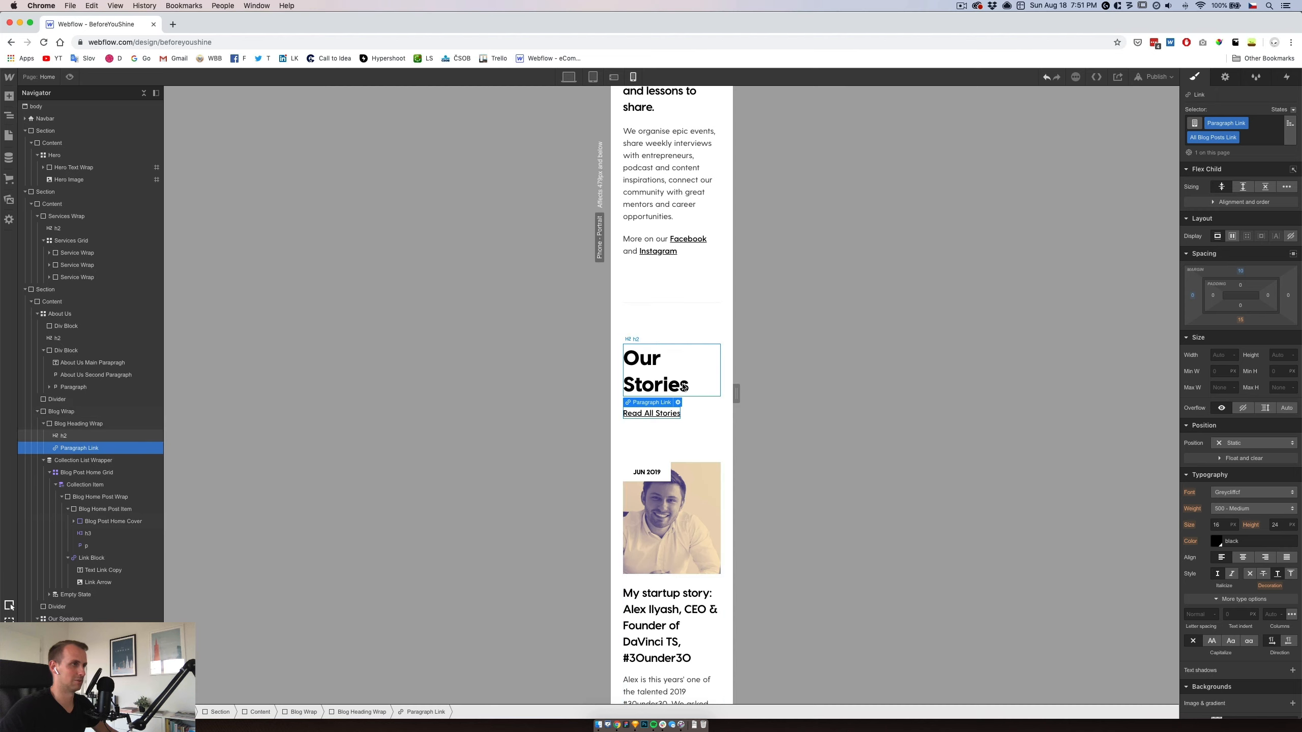
Set the bottom margin of the Blog Heading Wrap to 50 px.
left_click(695, 399)
left_click(1240, 330)
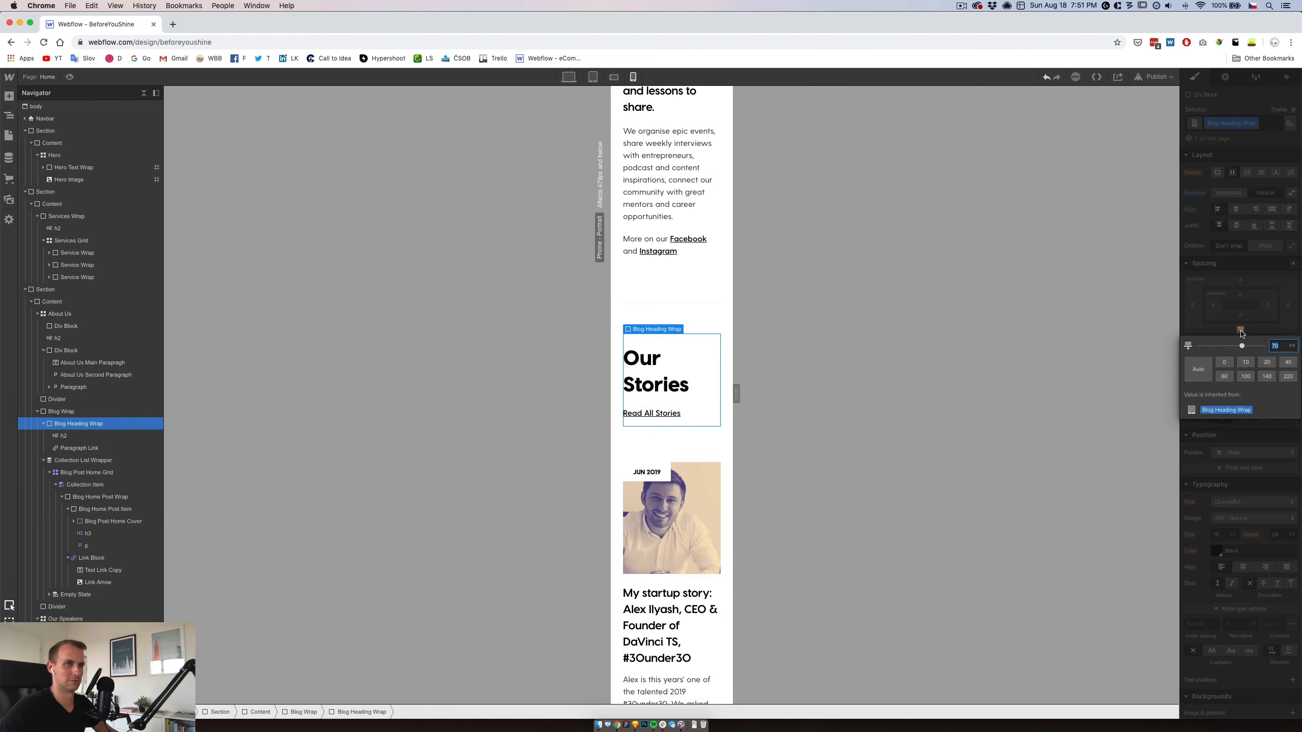
key("Return")
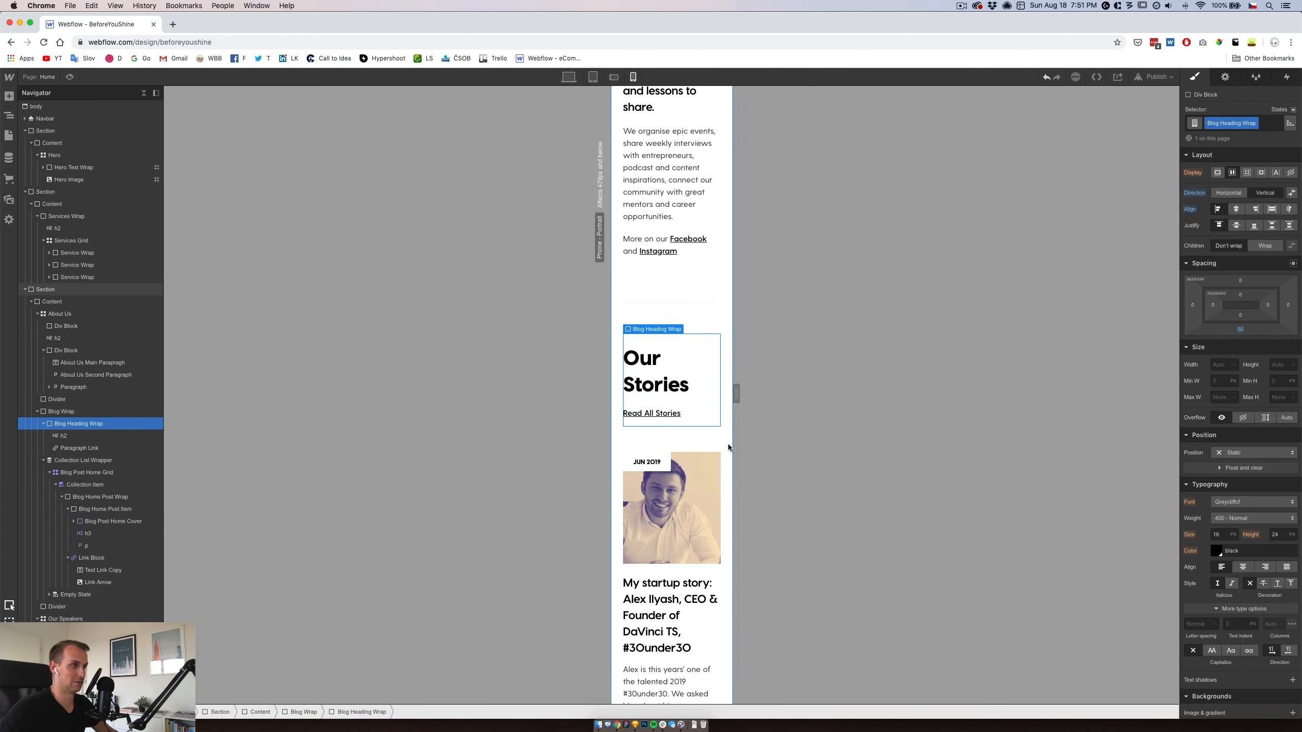
Examine the grid settings of the Our Speakers block and its h2 heading in phone portrait.
scroll(713, 428, "down", 3)
scroll(713, 428, "down", 10)
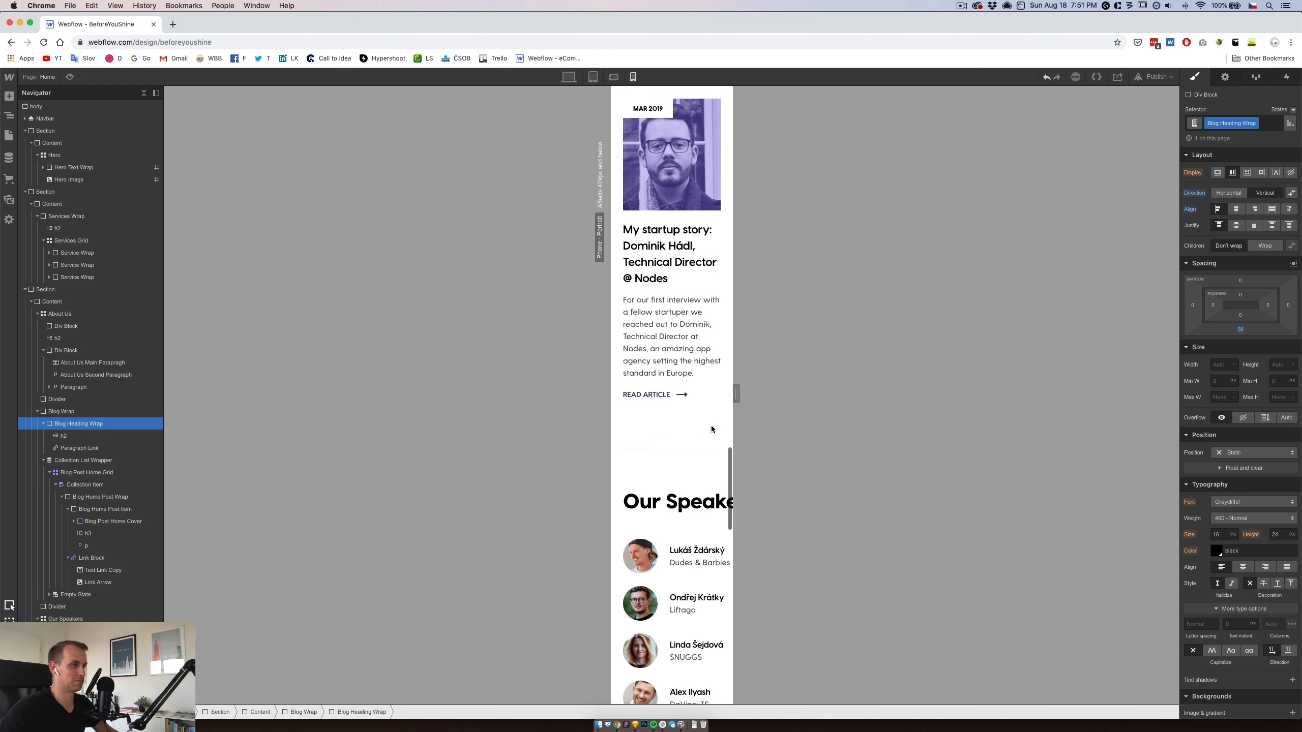
scroll(699, 433, "down", 2)
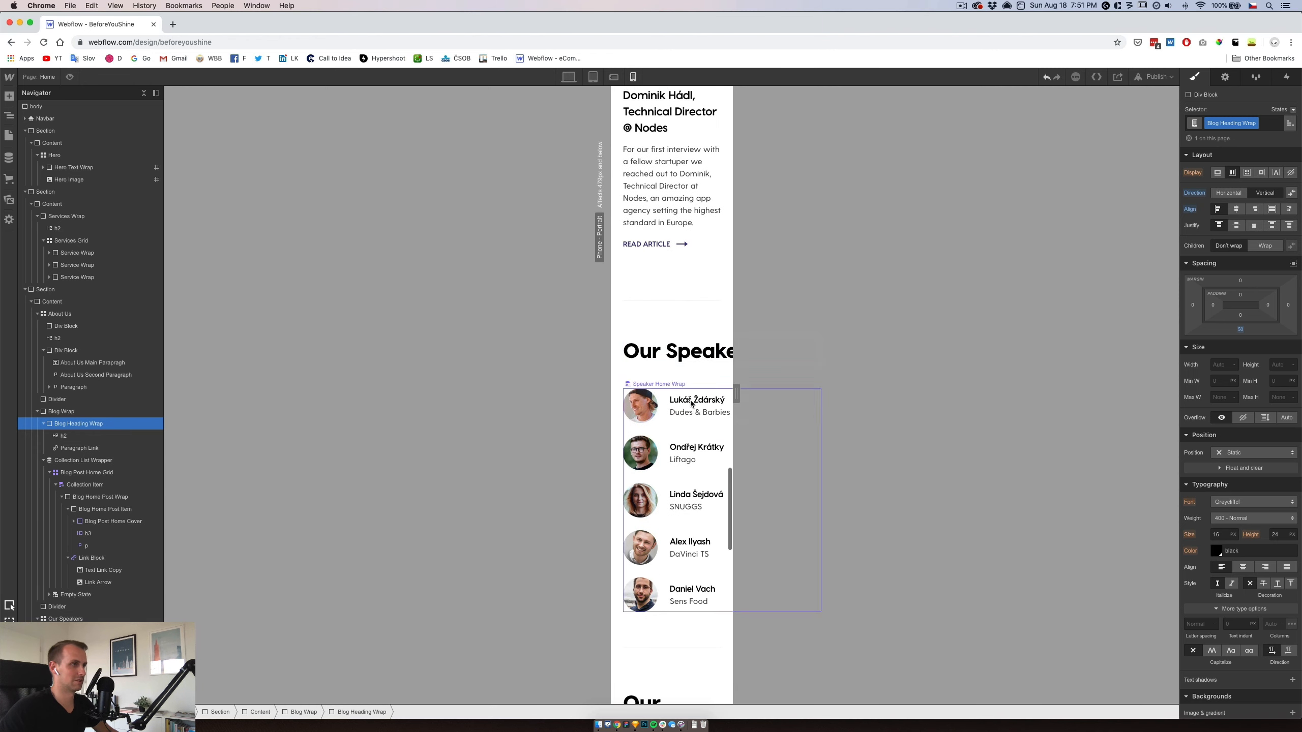
left_click(697, 353)
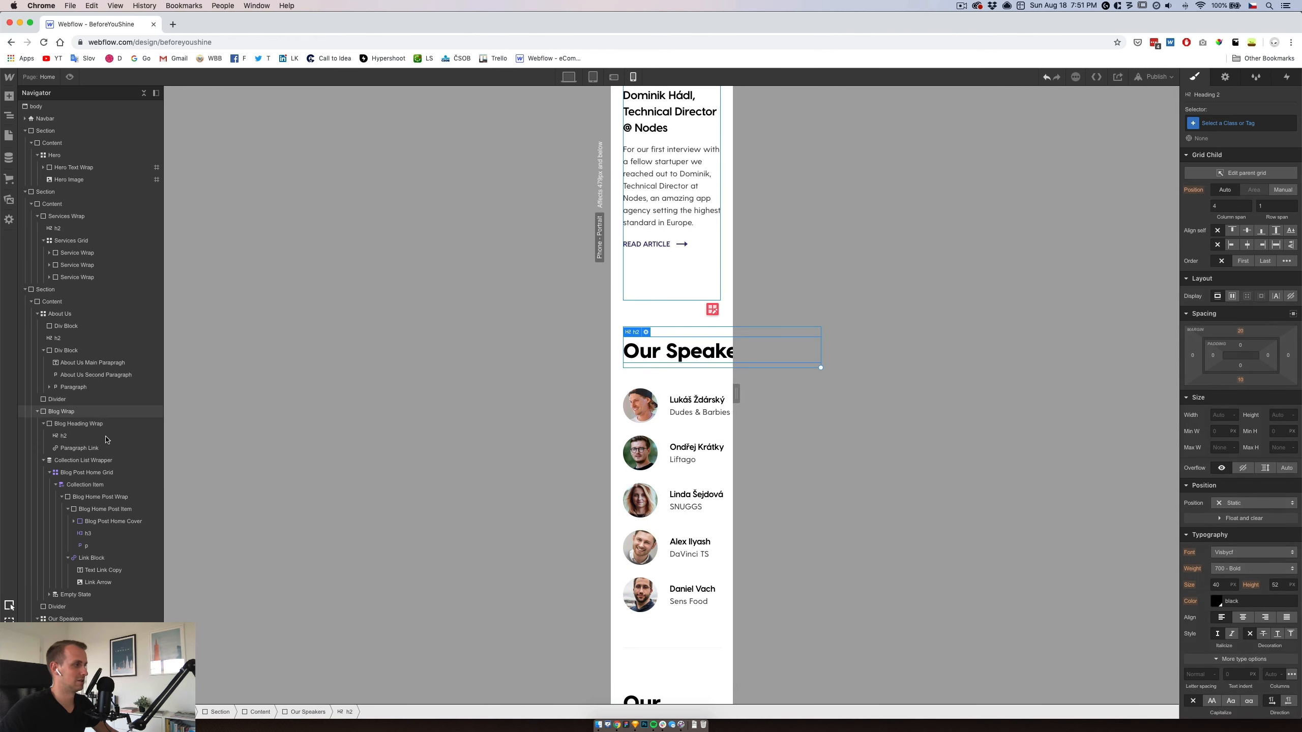
left_click(73, 618)
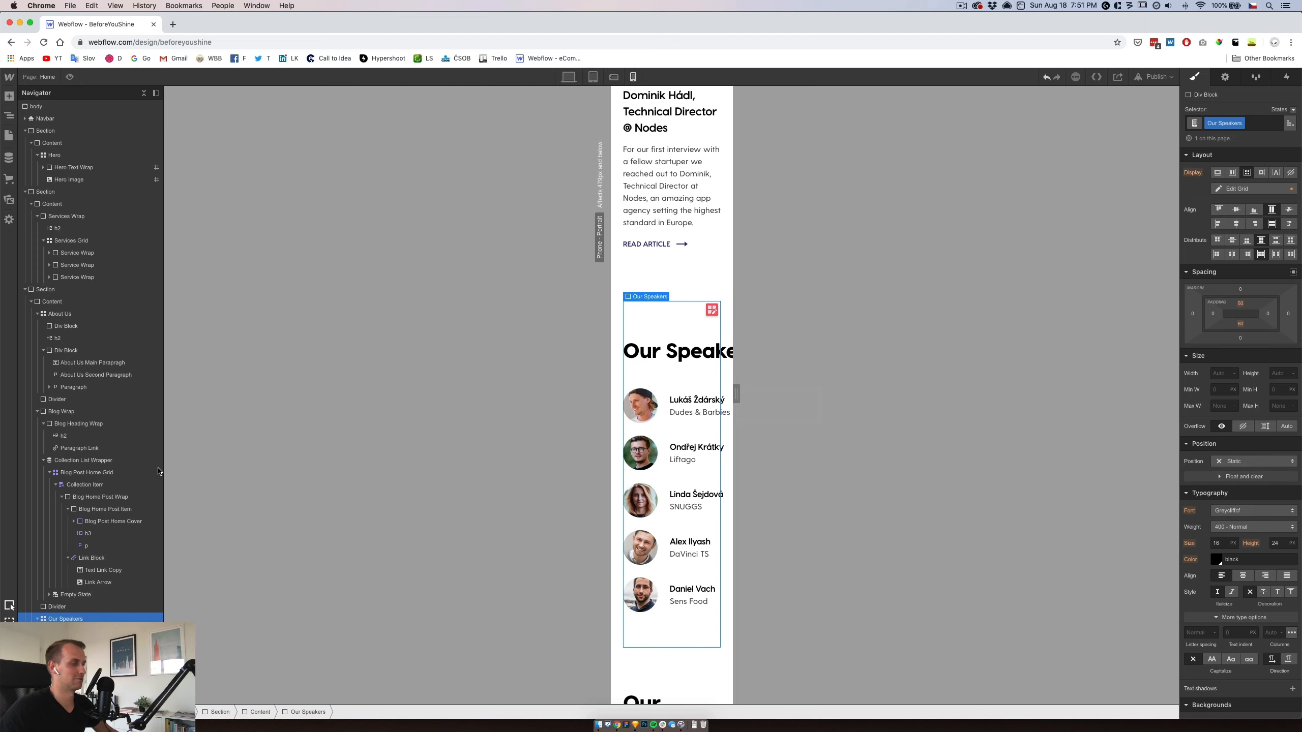
left_click(759, 354)
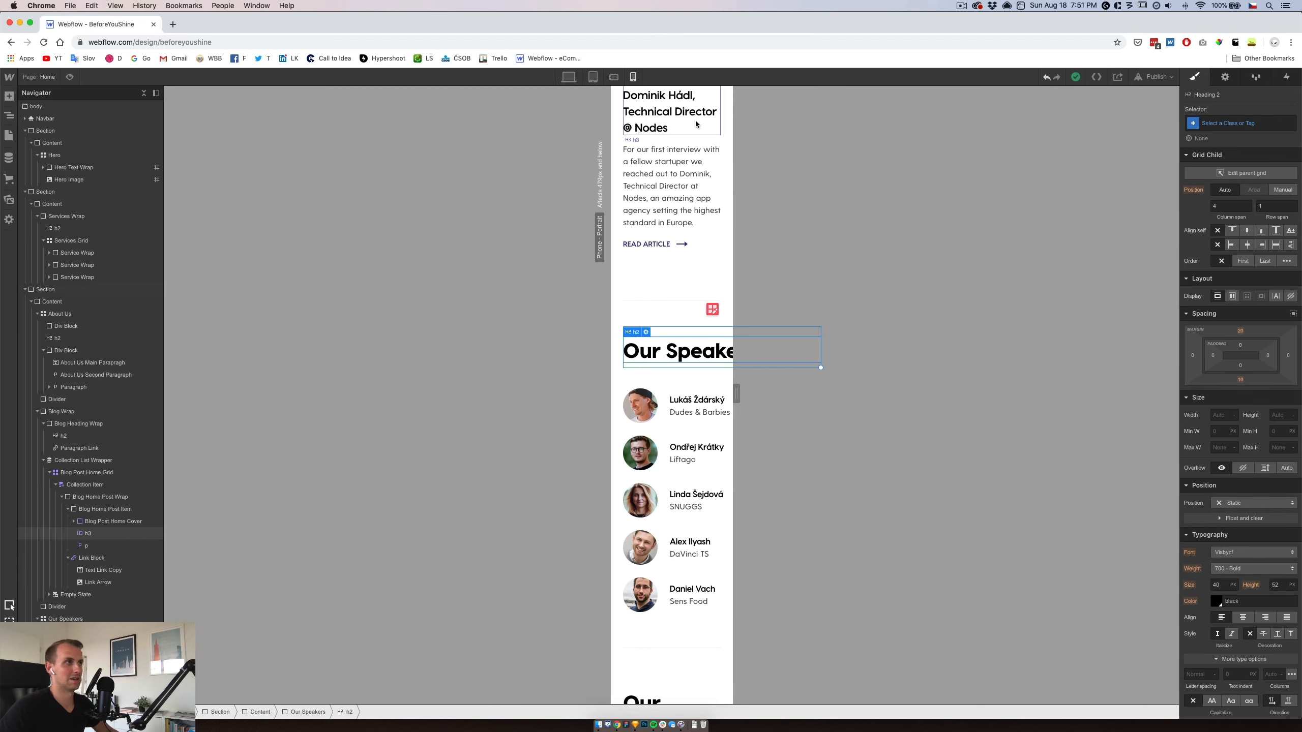
At the tablet breakpoint, set the column span of the Our Speakers h2 heading to 1.
left_click(613, 77)
left_click(593, 77)
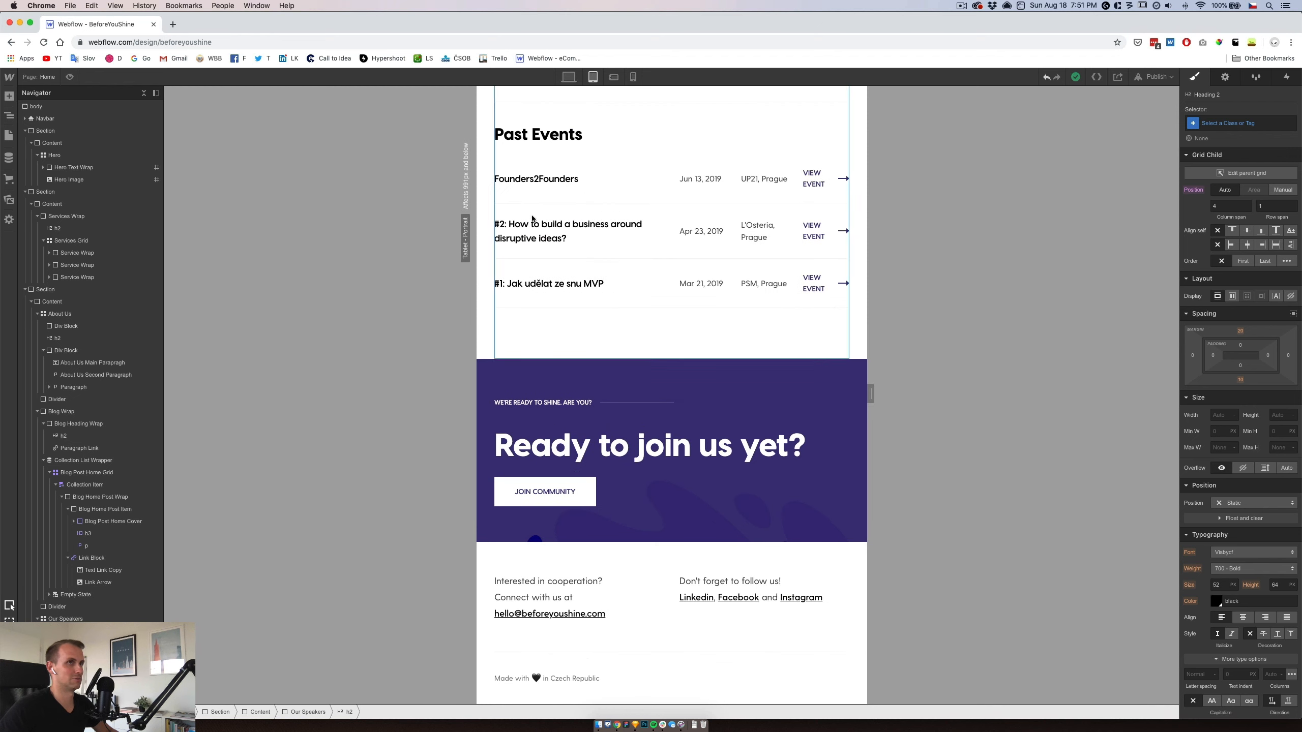
left_click(73, 618)
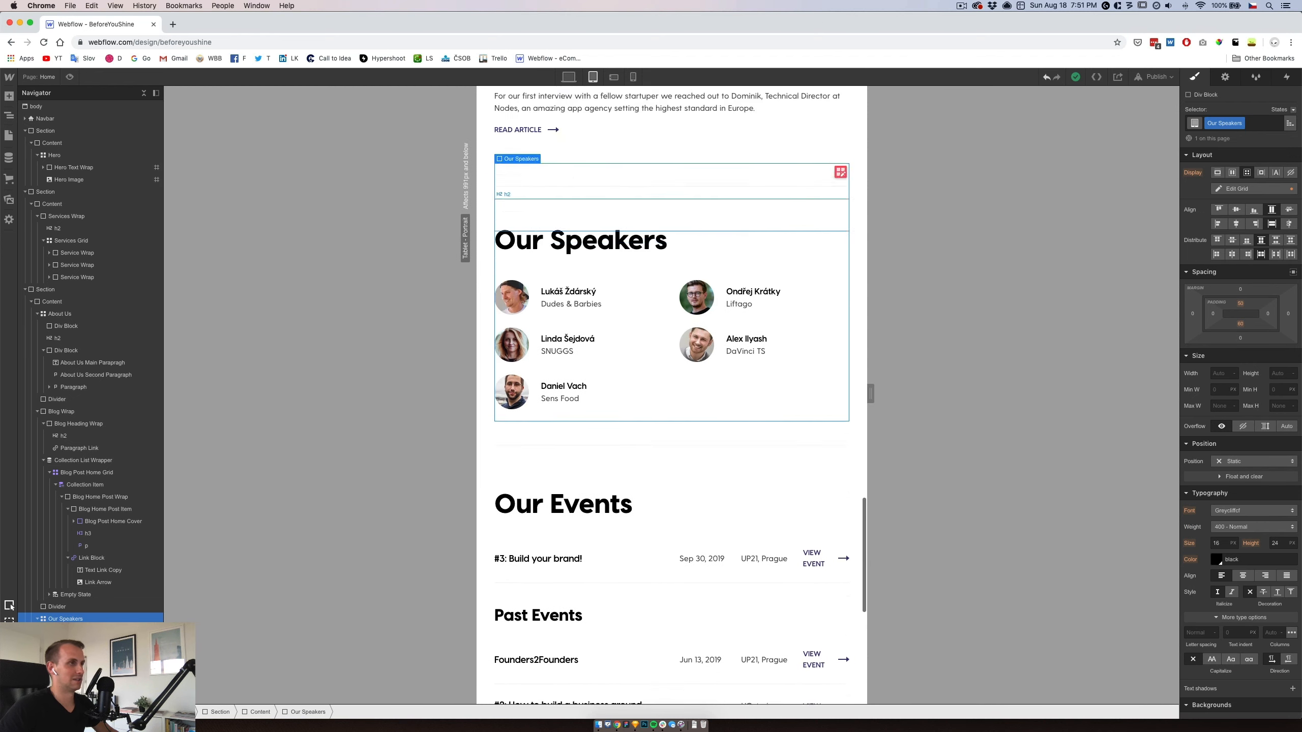
left_click(73, 631)
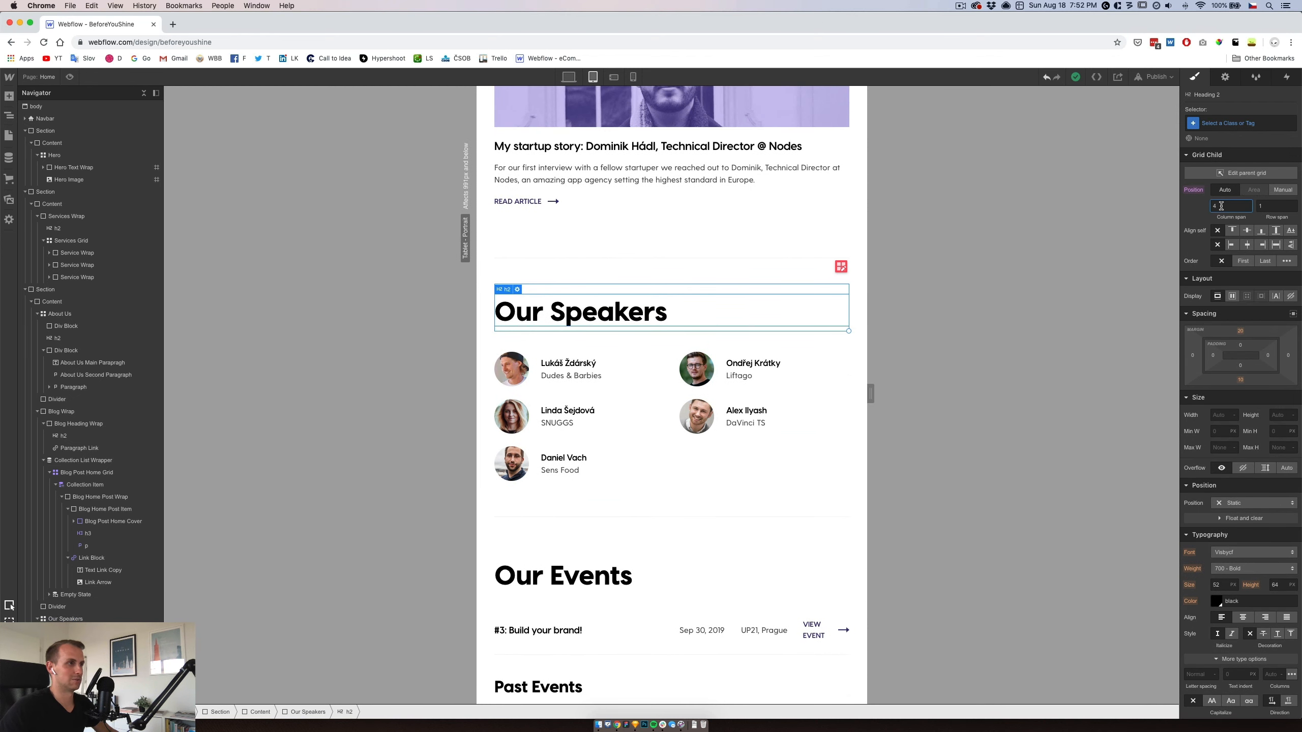
type("1")
key("Return")
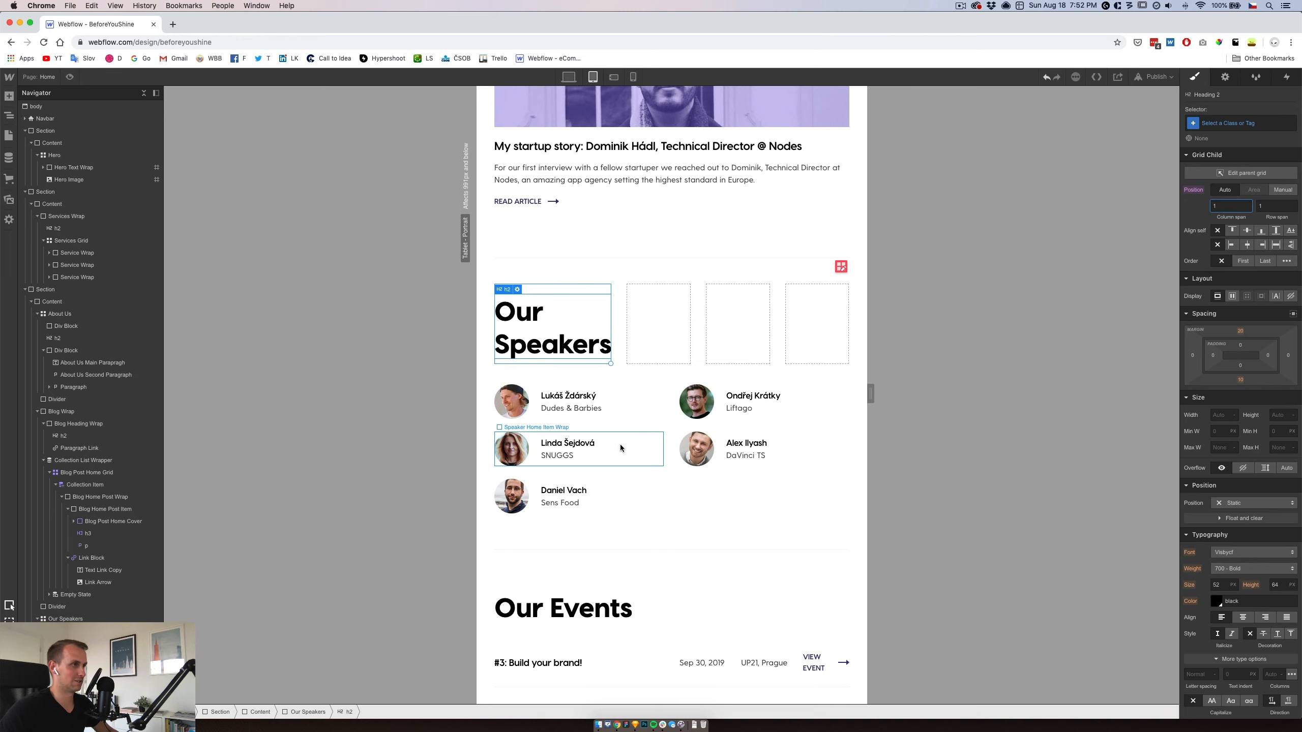
Set the column span of the speakers' Collection List Wrapper to 1.
key("Right")
key("Down")
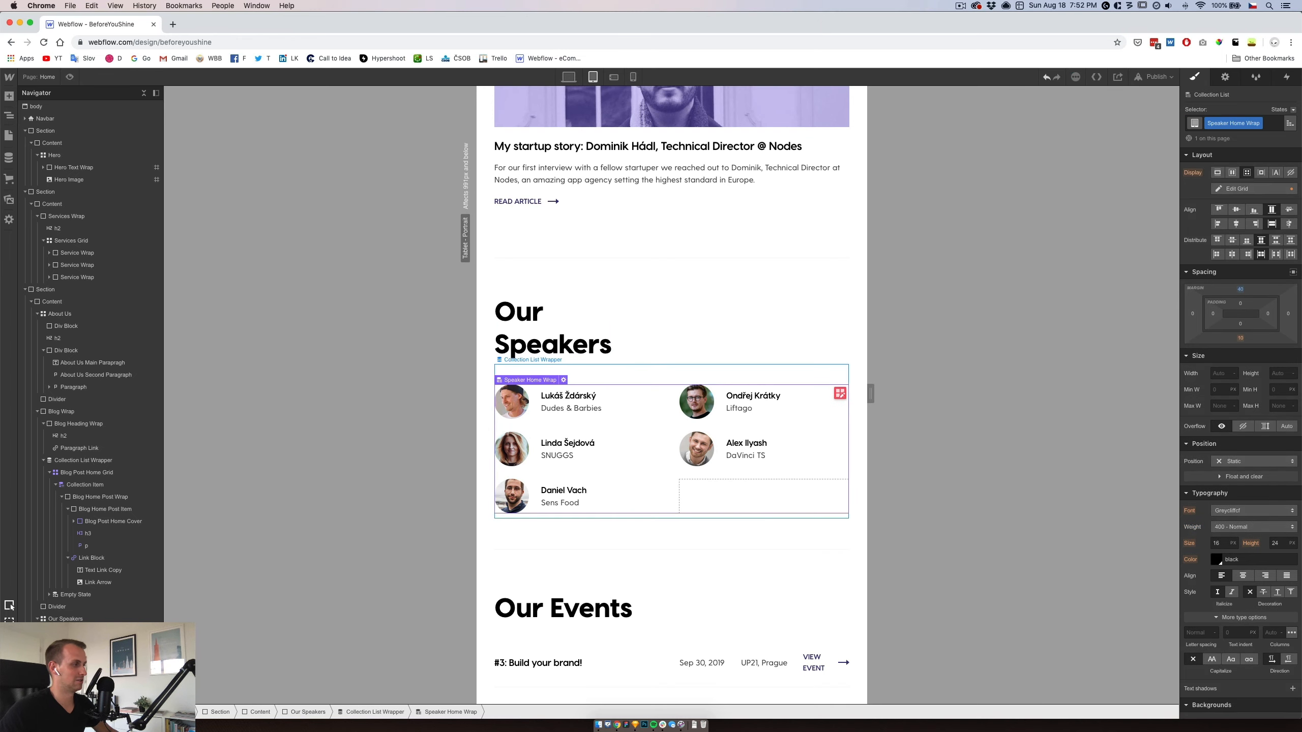
key("Up")
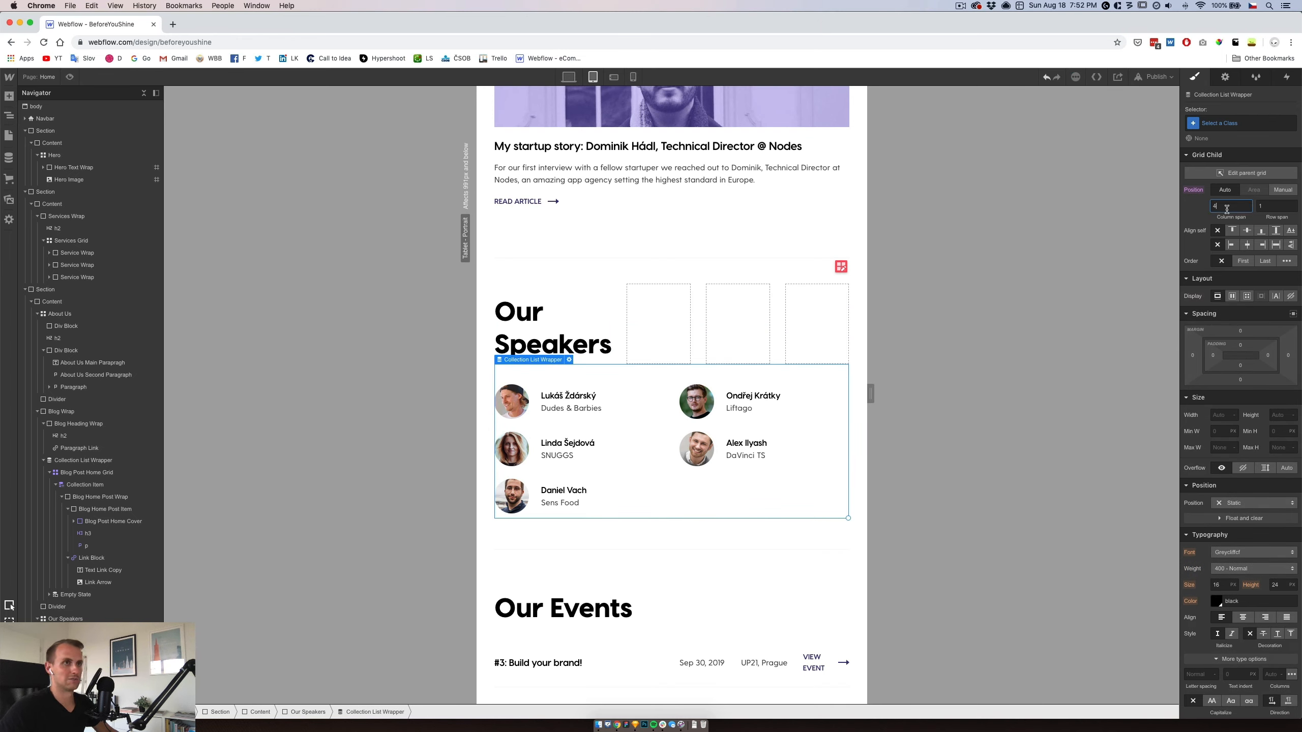
type("1")
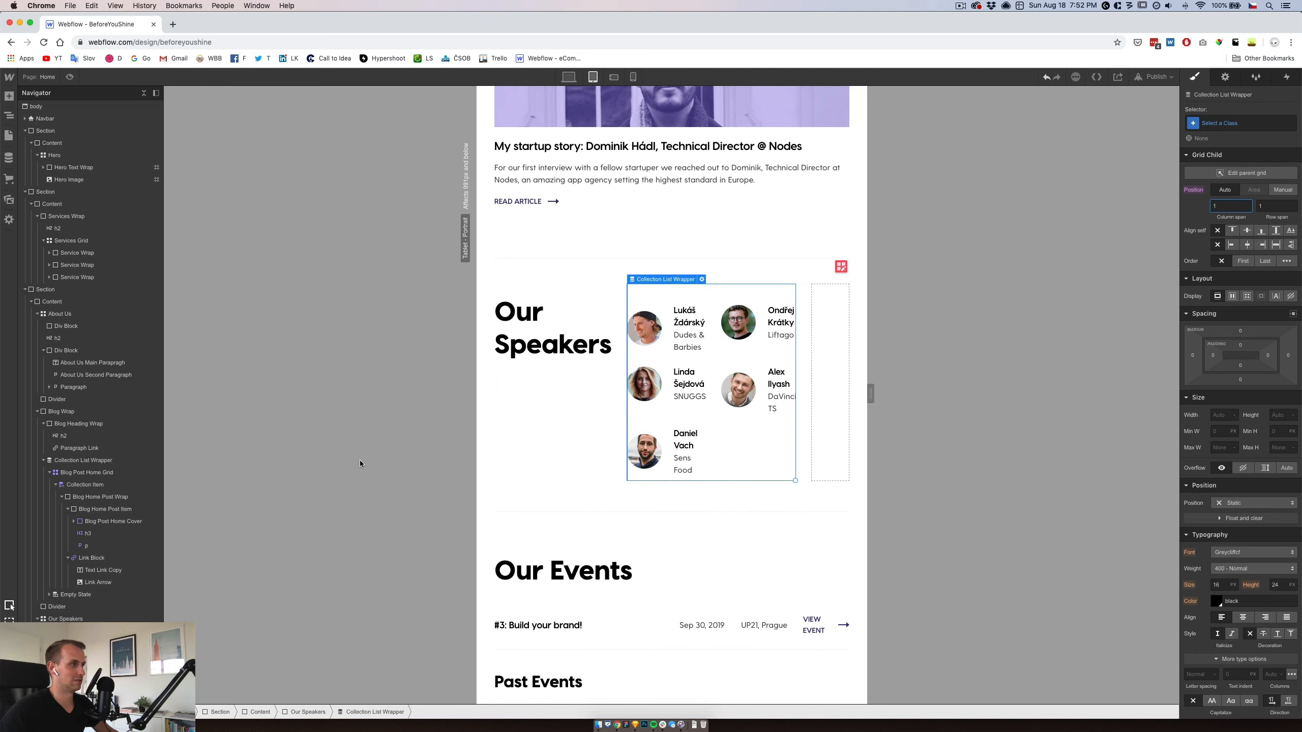
Reduce the Our Speakers grid to a single 1fr column at the tablet breakpoint.
left_click(65, 618)
left_click(1251, 193)
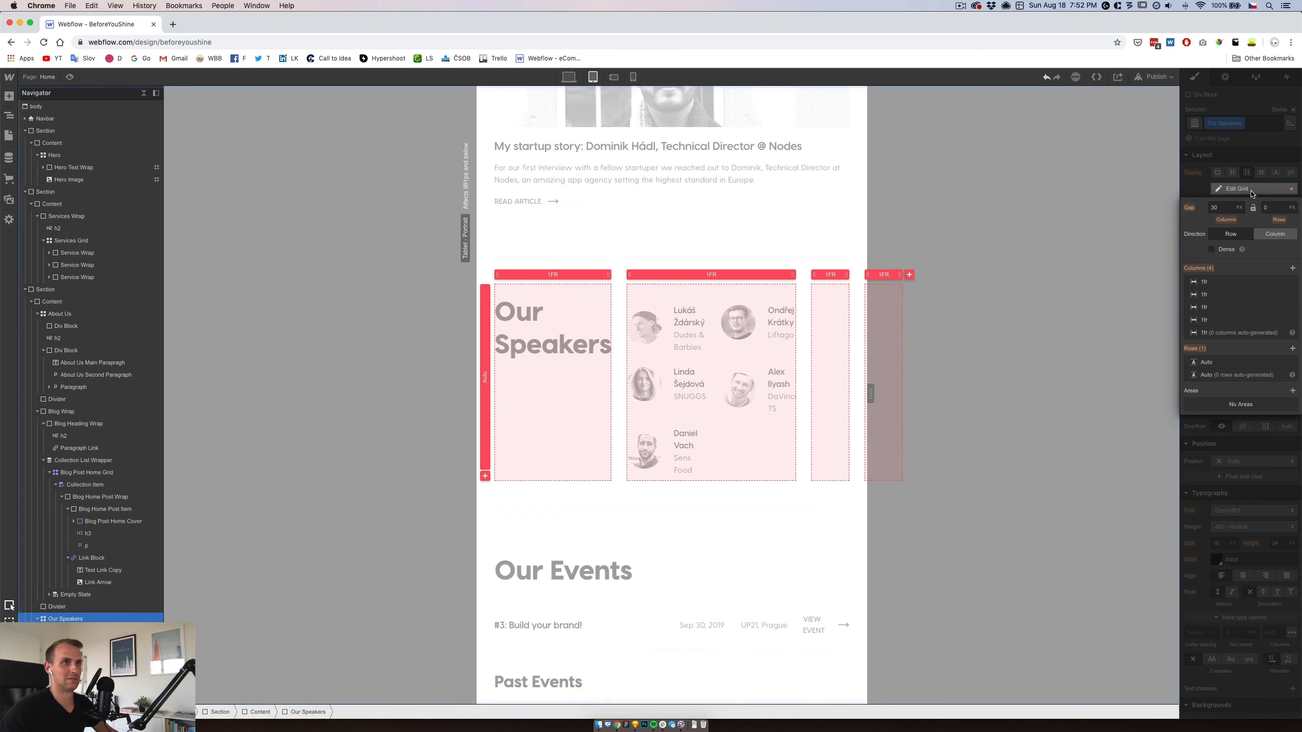
left_click(1291, 319)
left_click(1291, 306)
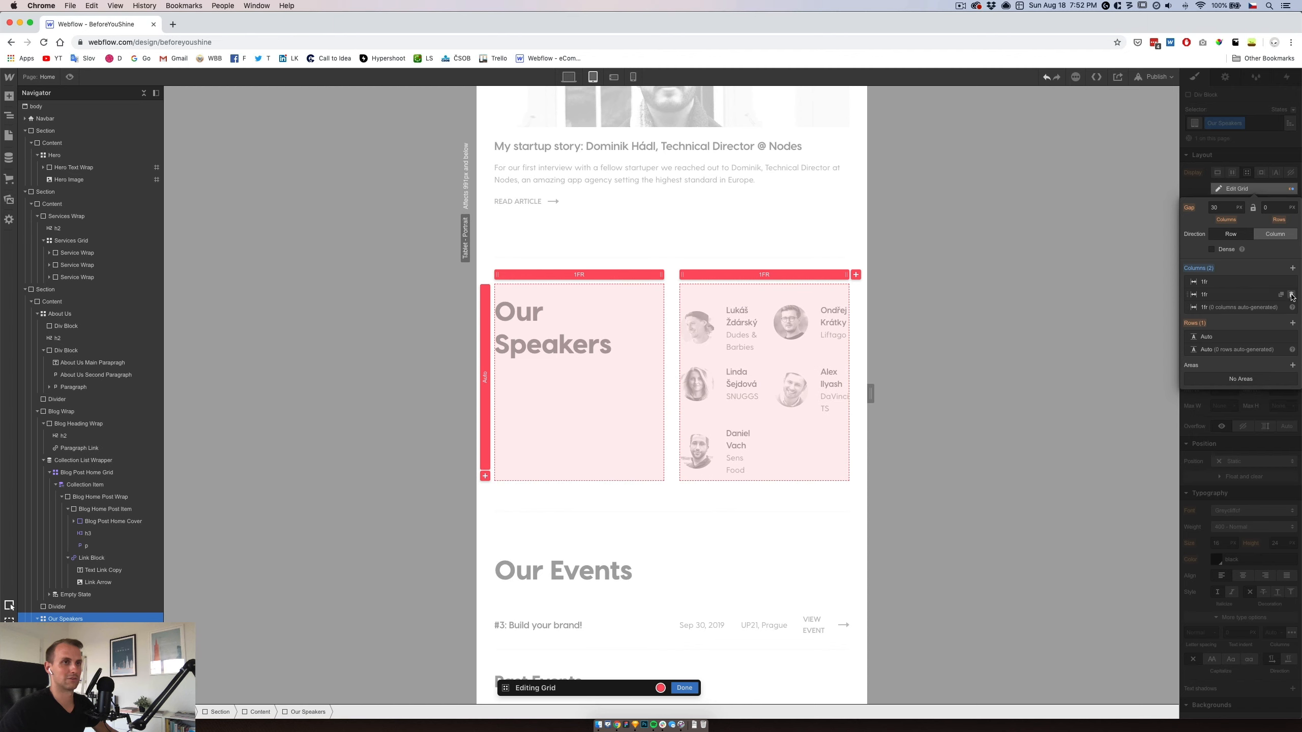
left_click(1292, 294)
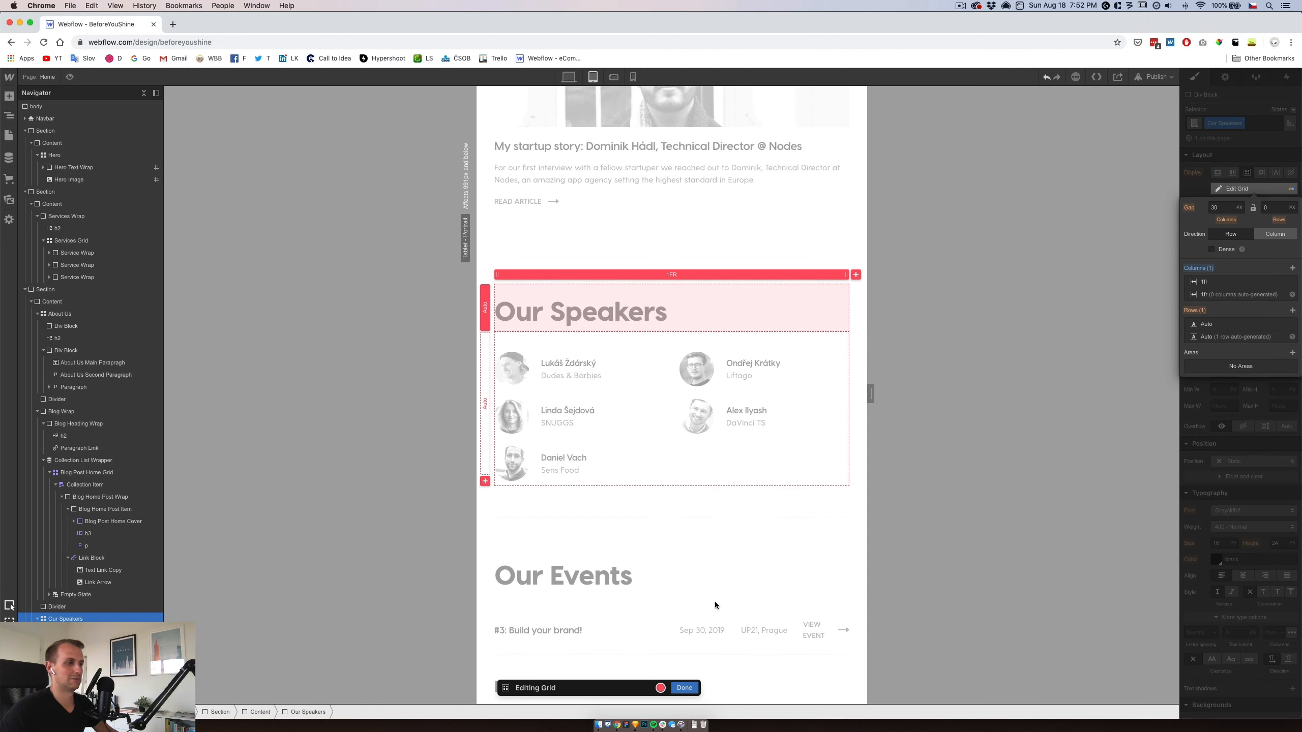
left_click(684, 688)
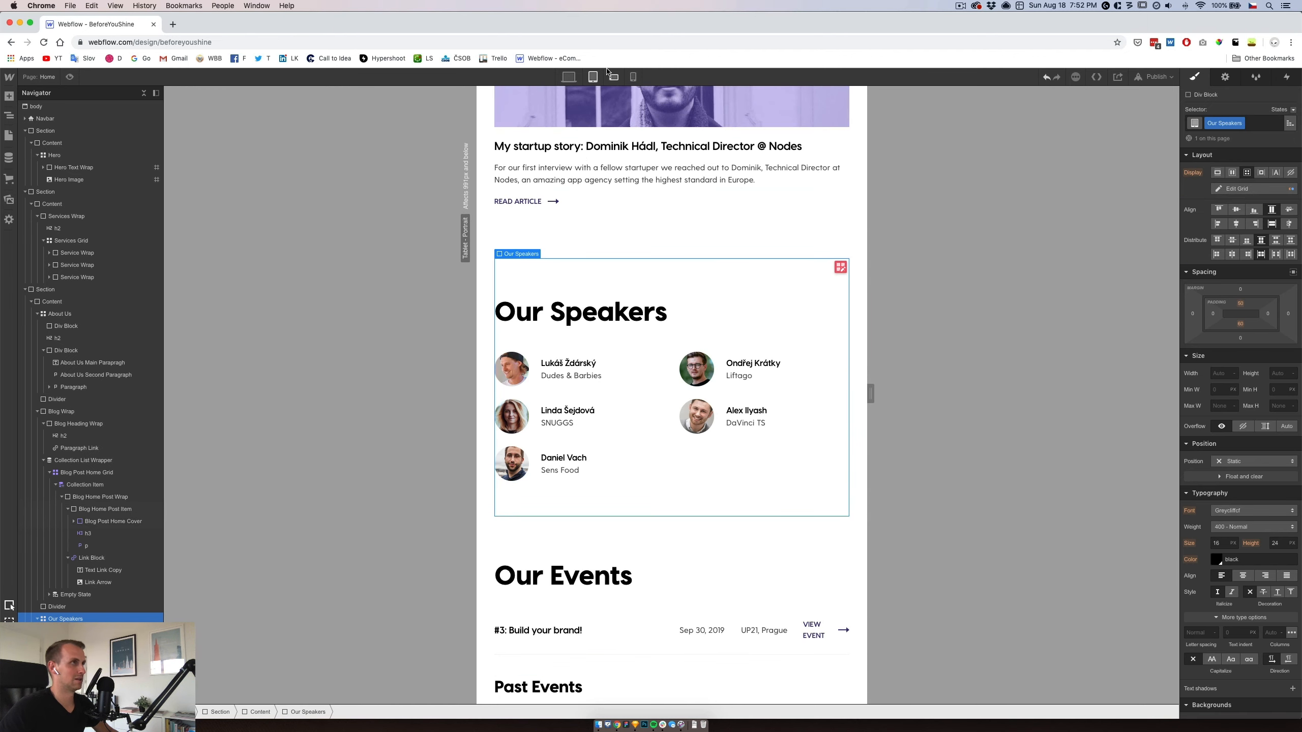
In phone portrait, reduce the Event Details Grid under Our Events to a single 1fr column.
left_click(633, 77)
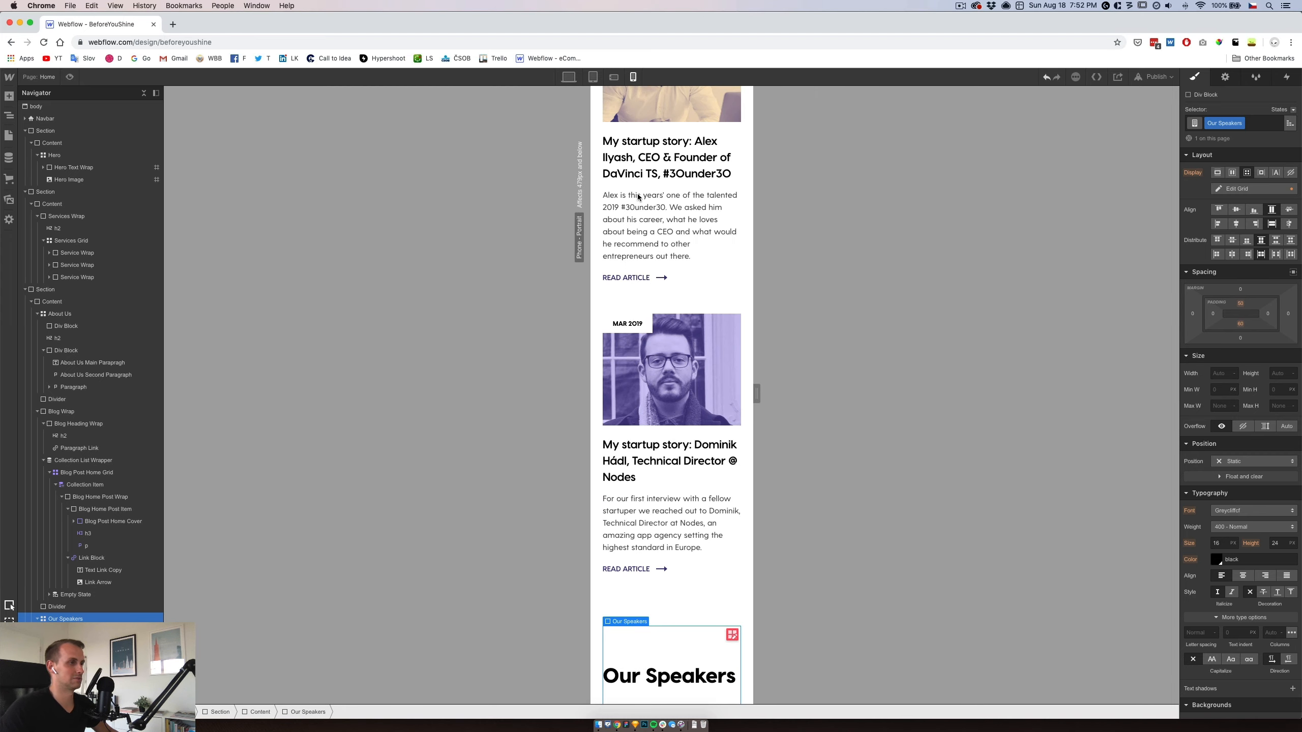
scroll(659, 423, "down", 5)
scroll(659, 424, "down", 2)
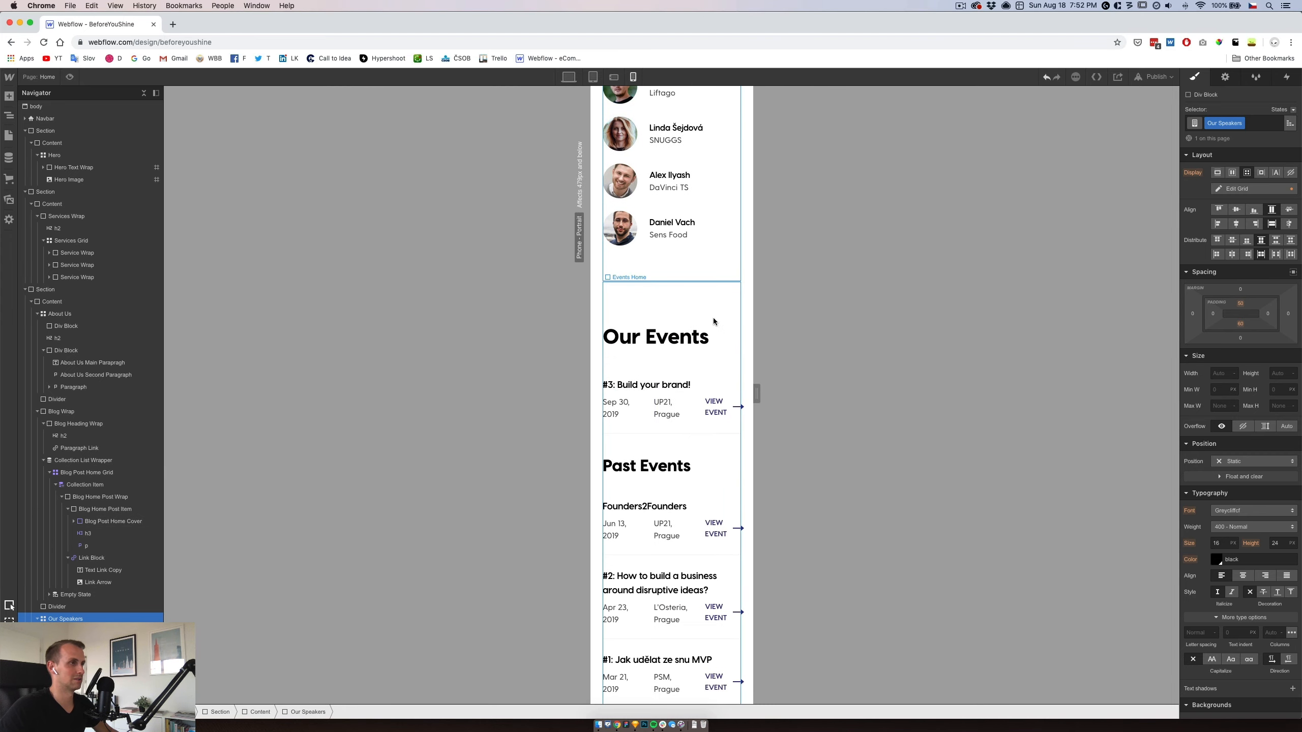
left_click(699, 343)
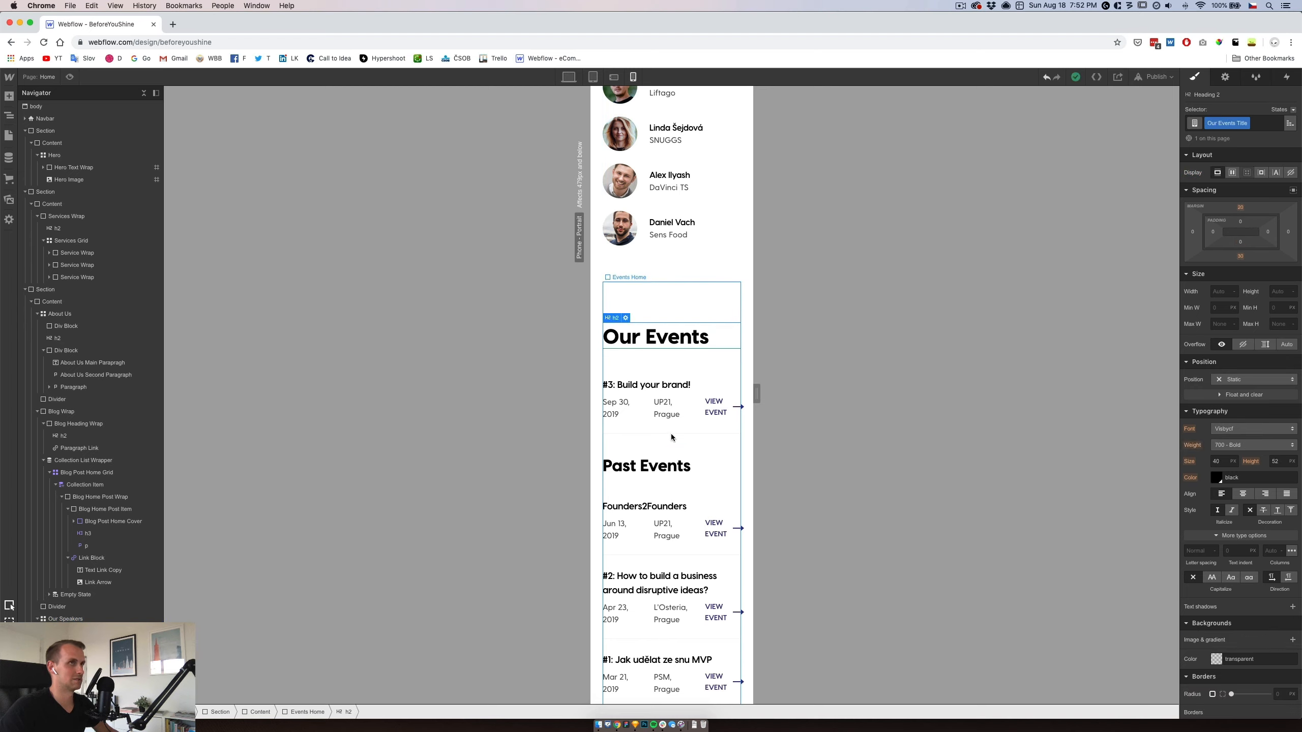
scroll(671, 435, "down", 1)
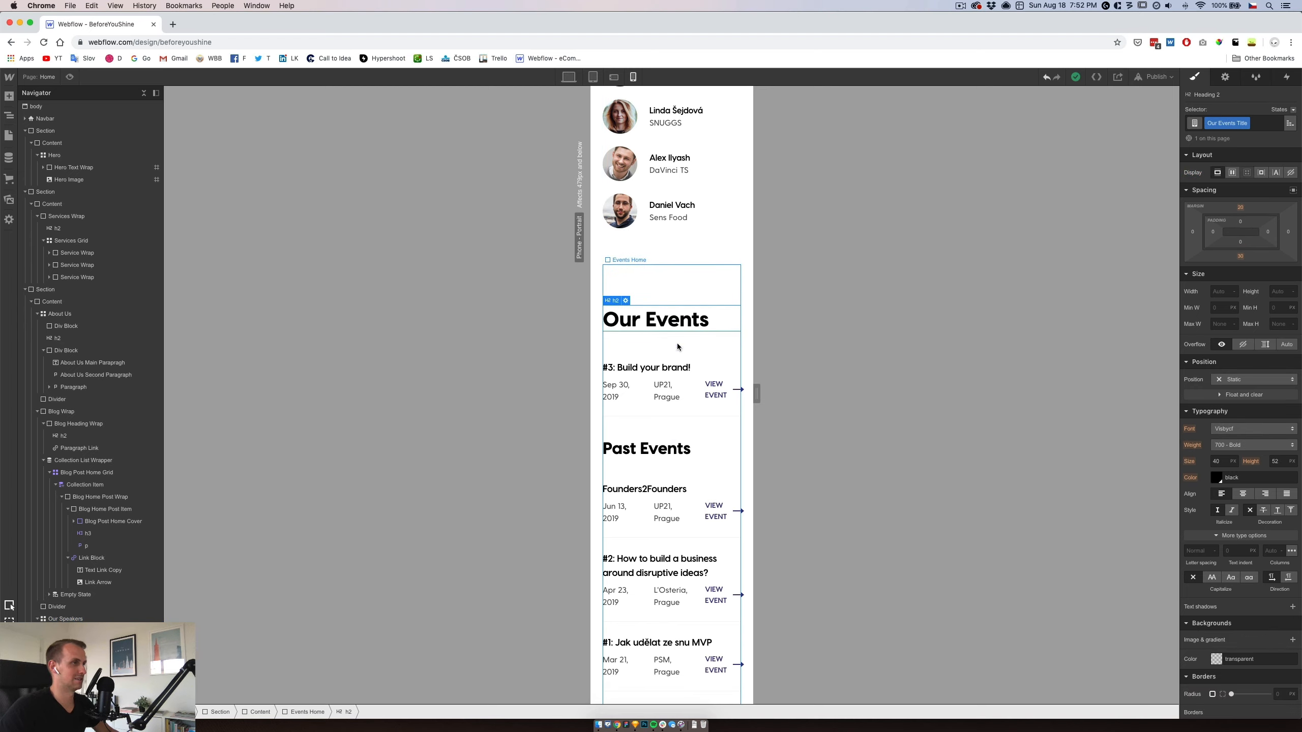
left_click(651, 390)
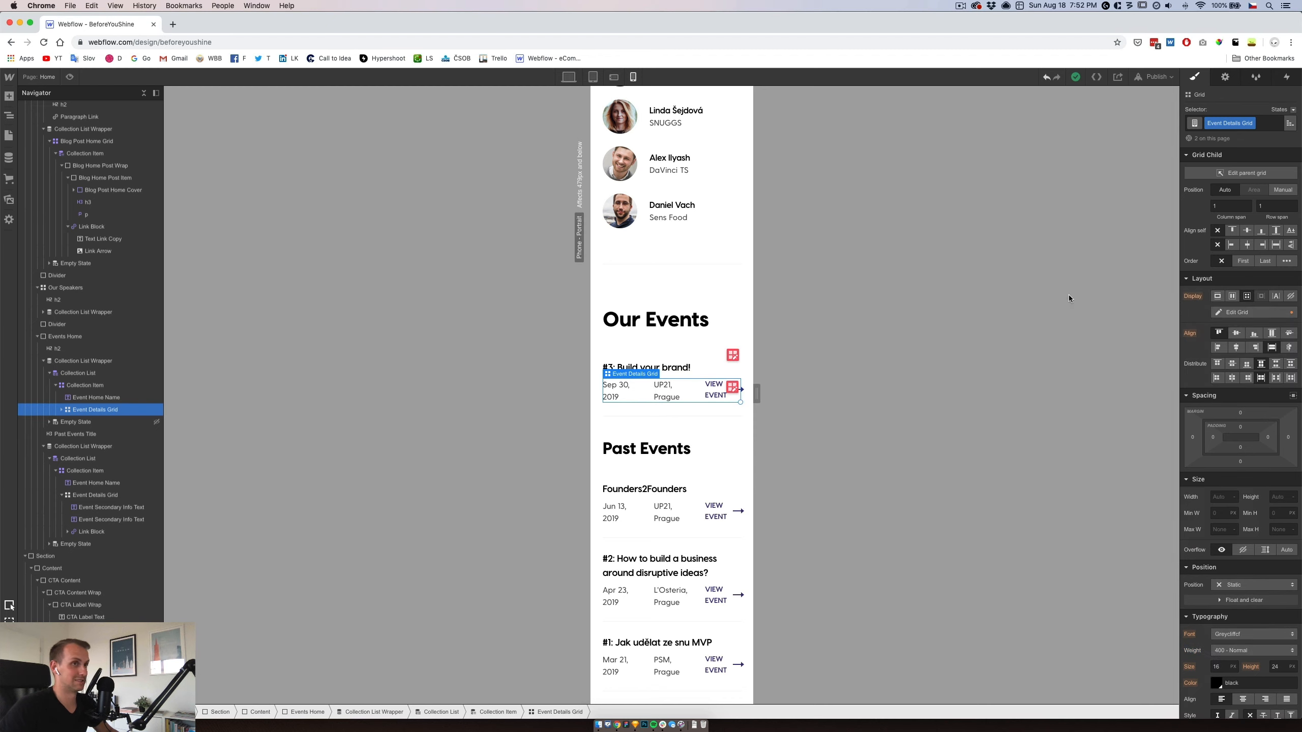
left_click(1252, 315)
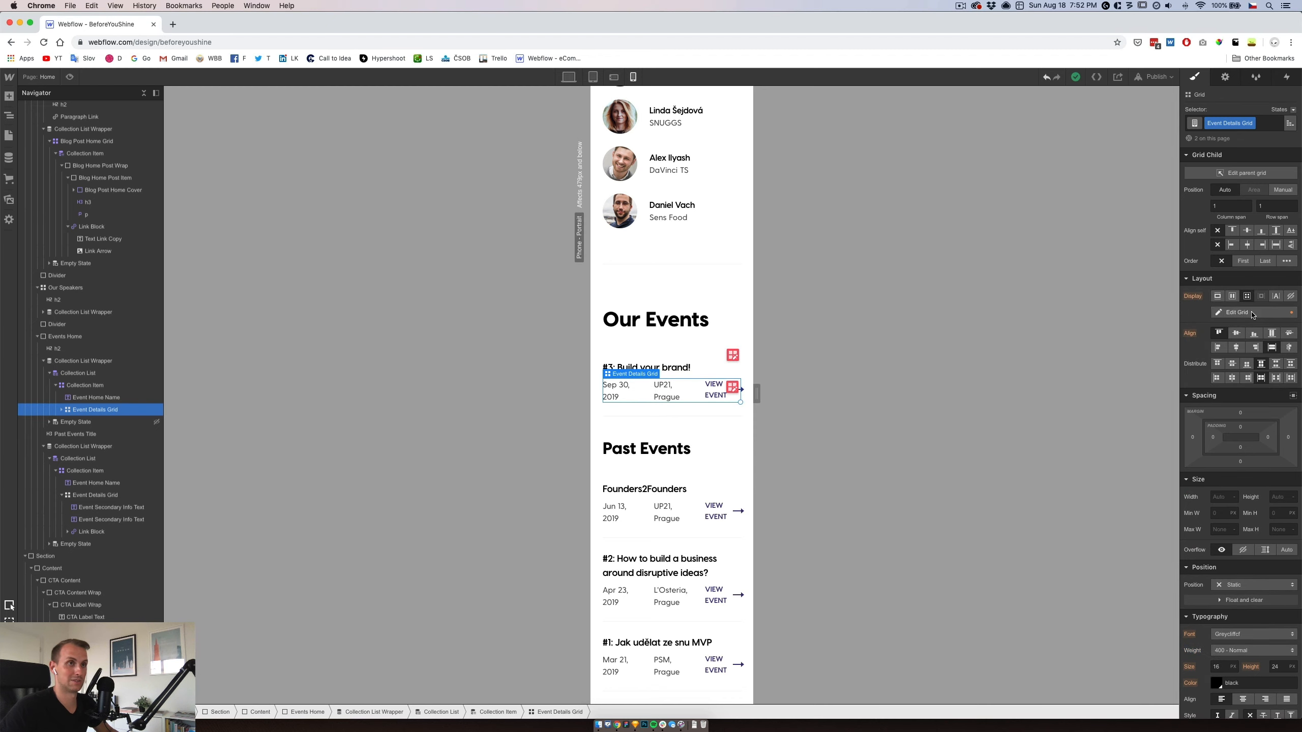
left_click(1291, 430)
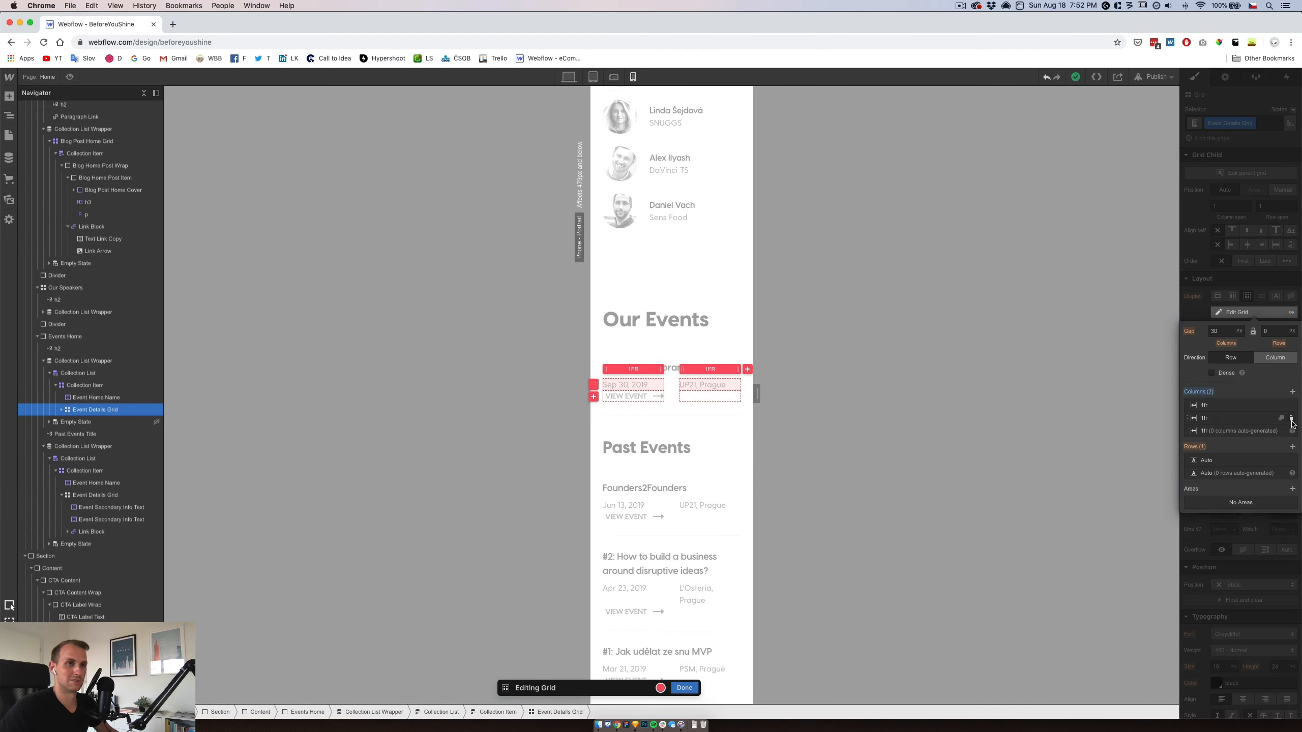
left_click(1291, 418)
key("Escape")
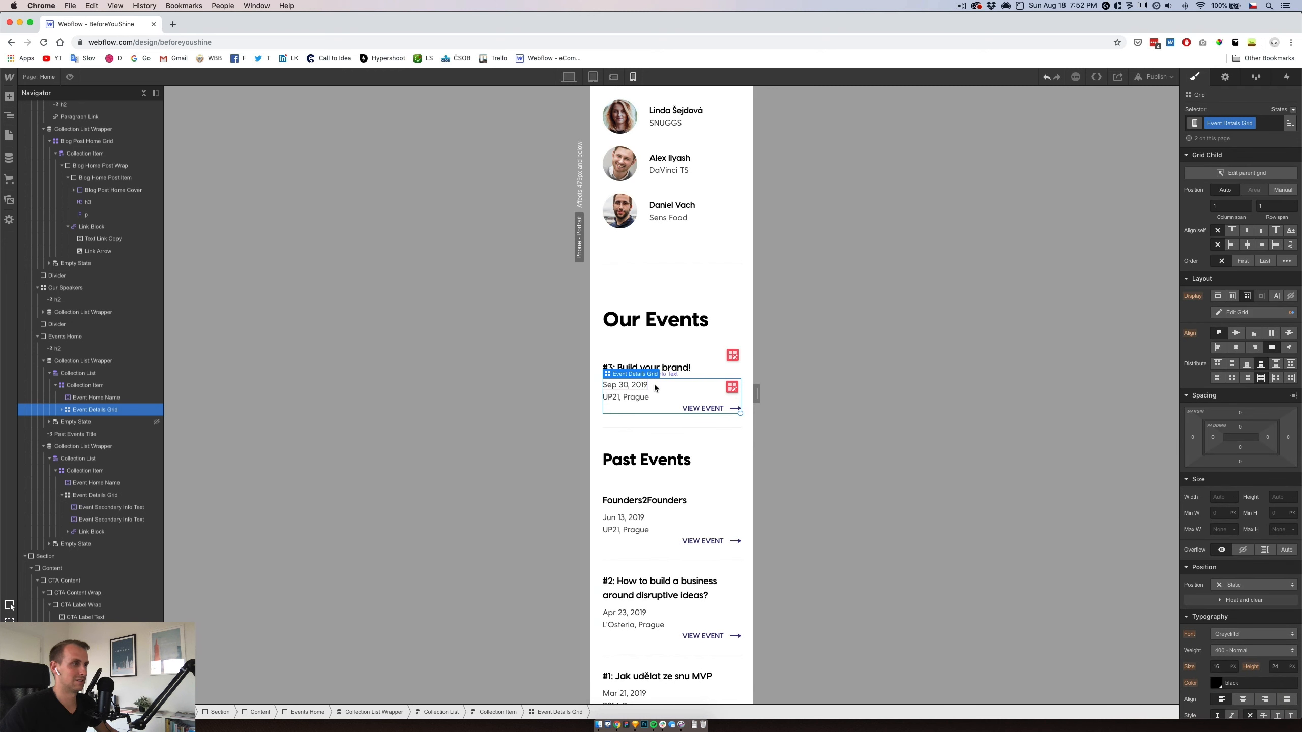
Set the row gap of the Event Details Grid to 10 px.
left_click(1251, 312)
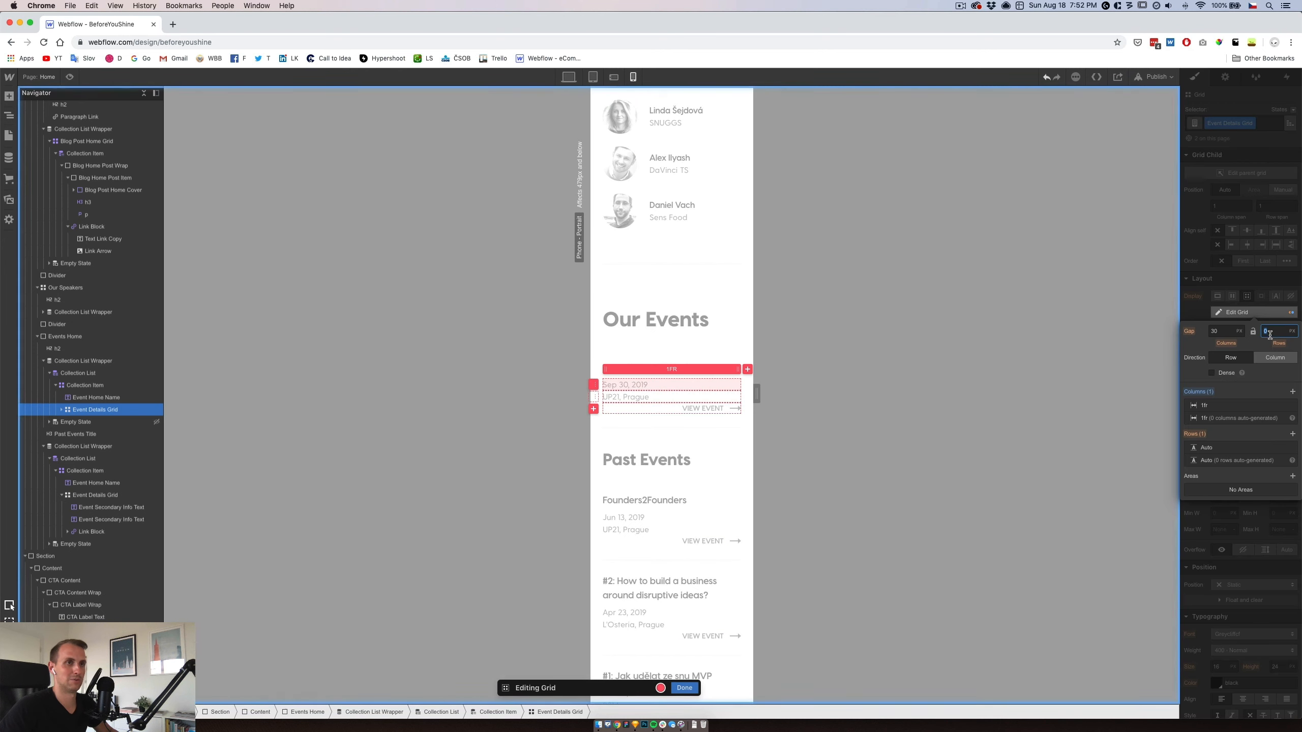
left_click(1271, 332)
key("Return")
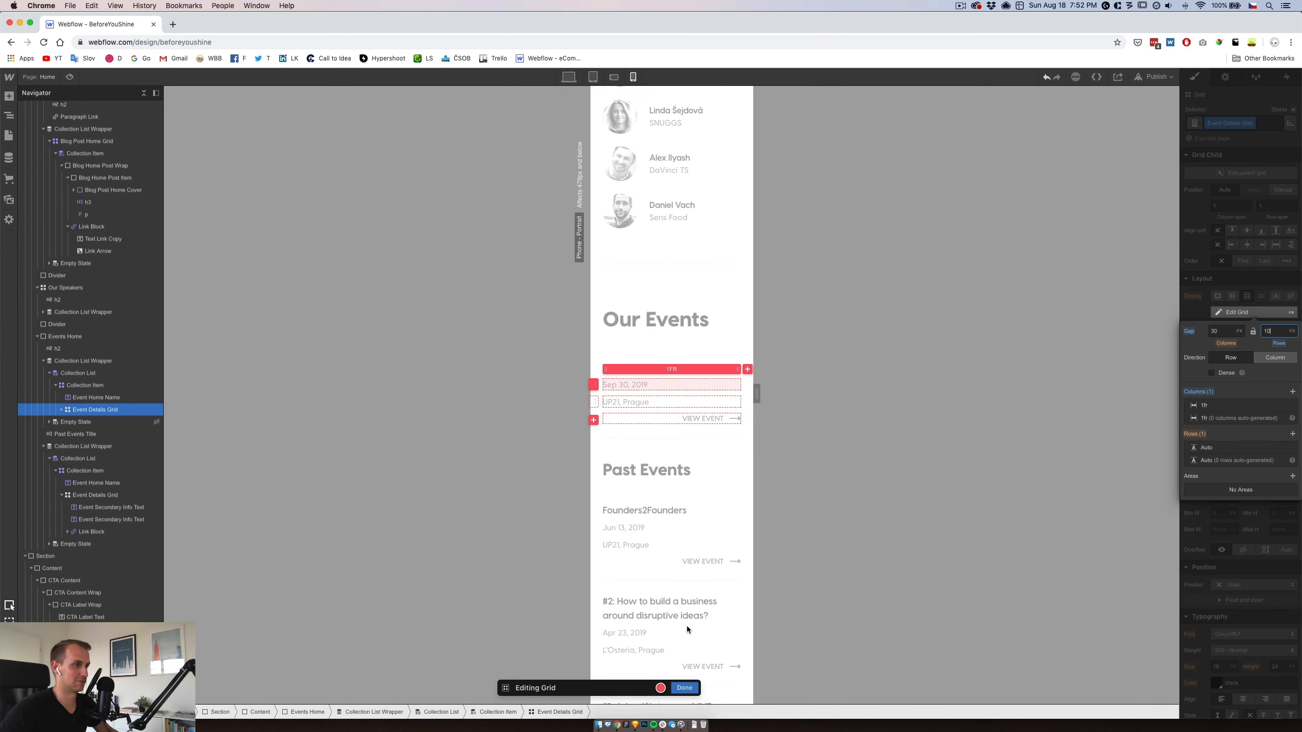
left_click(682, 687)
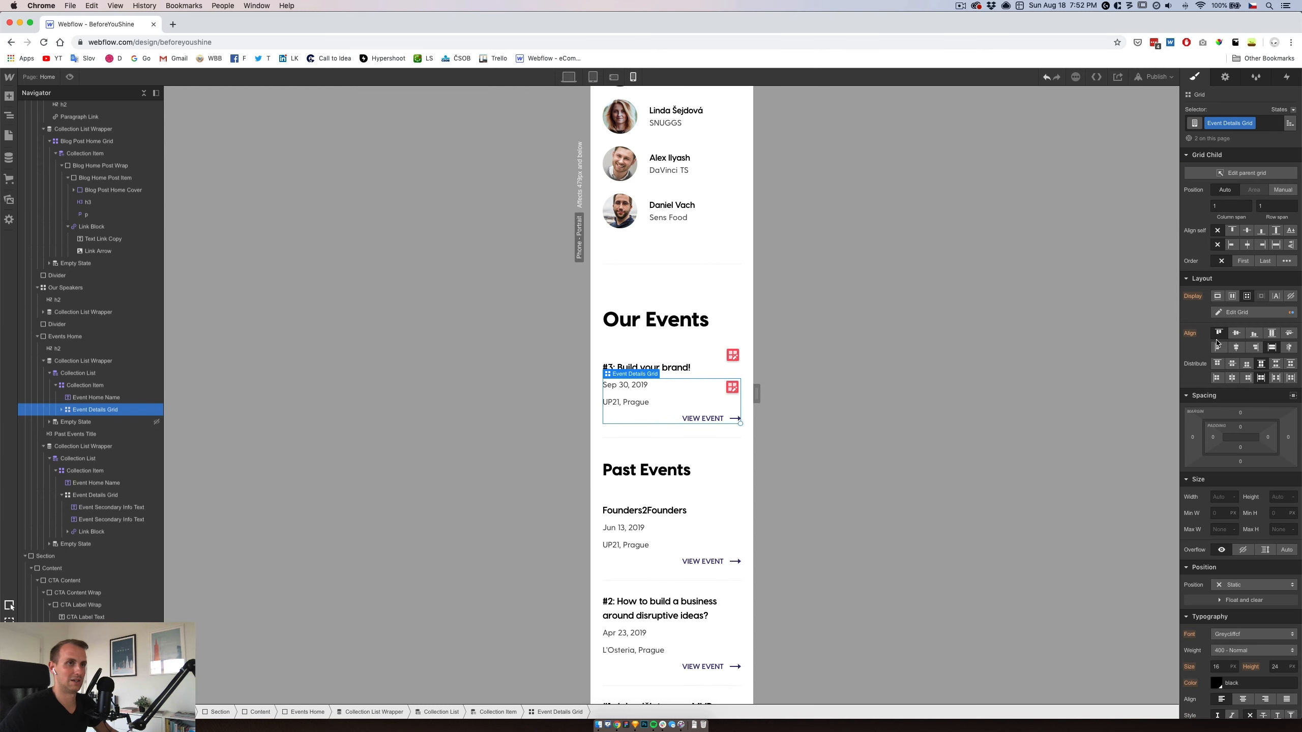
Align the Event Details Grid's items and the View Event link block under Our Events to the horizontal start.
left_click(1219, 348)
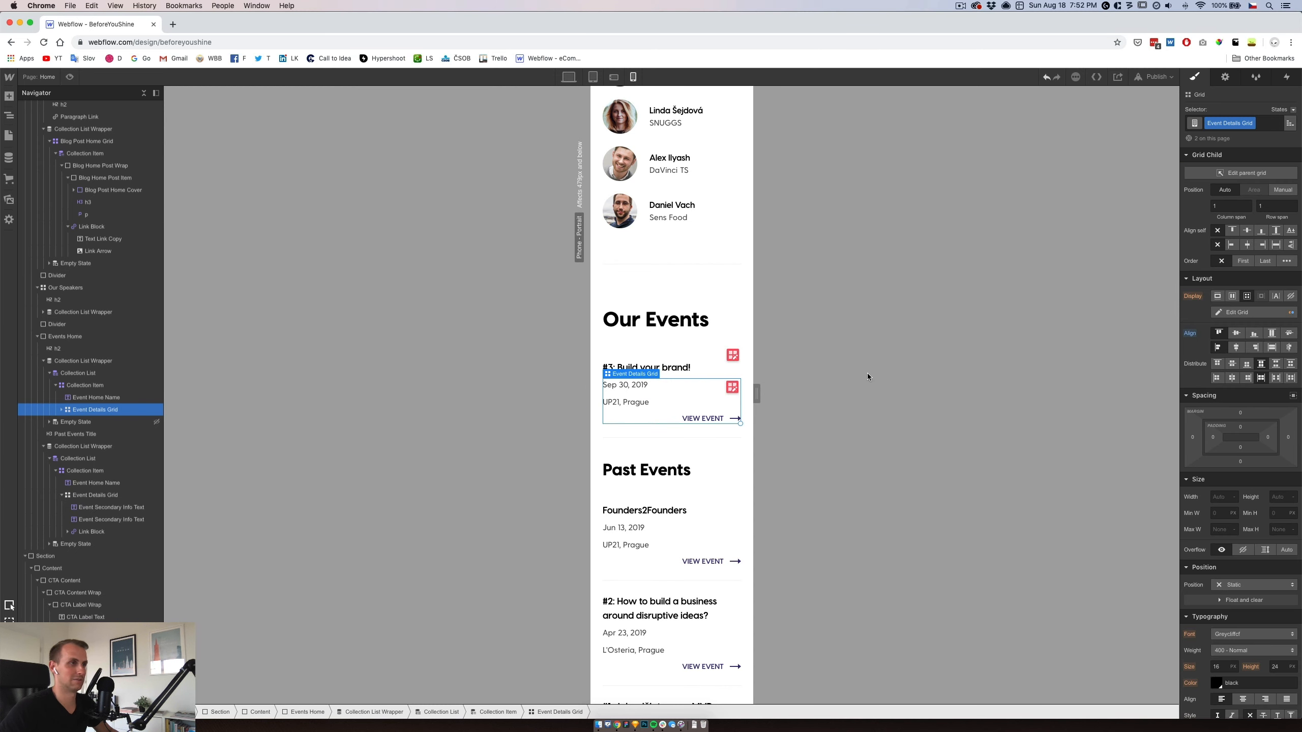
left_click(724, 420)
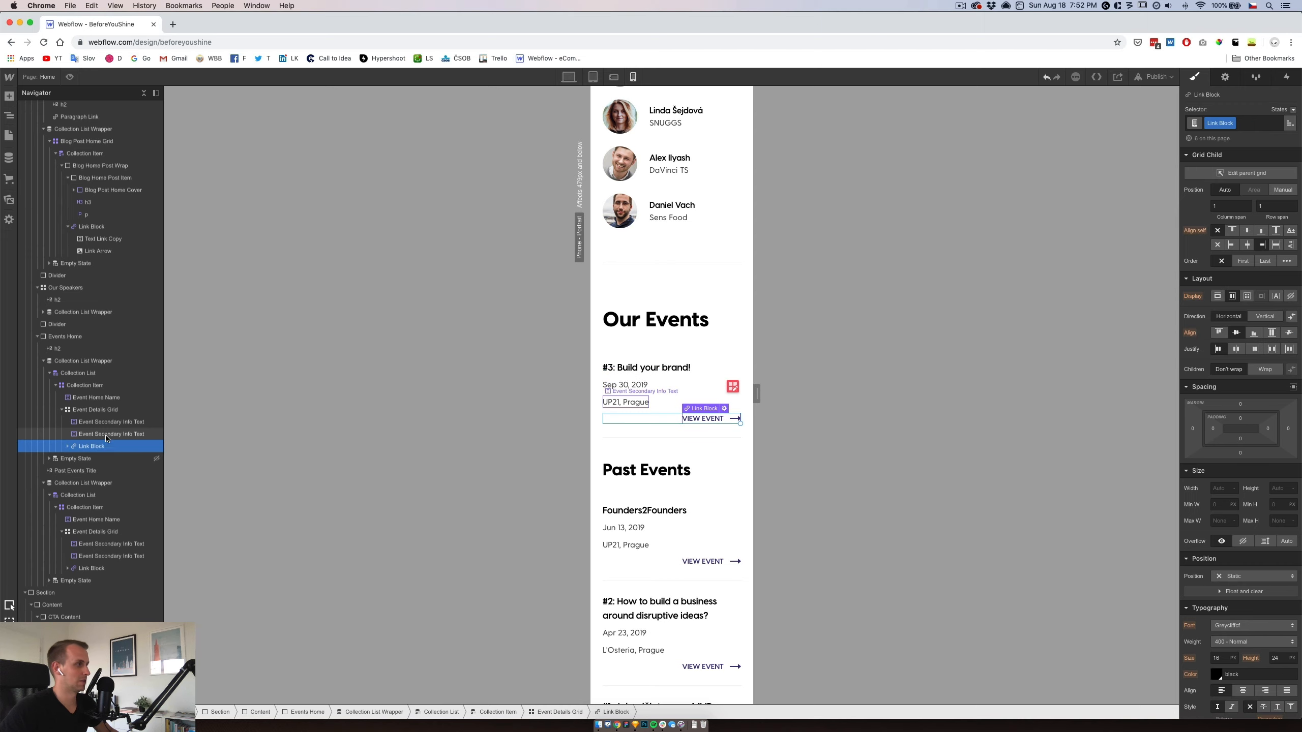
left_click(1232, 247)
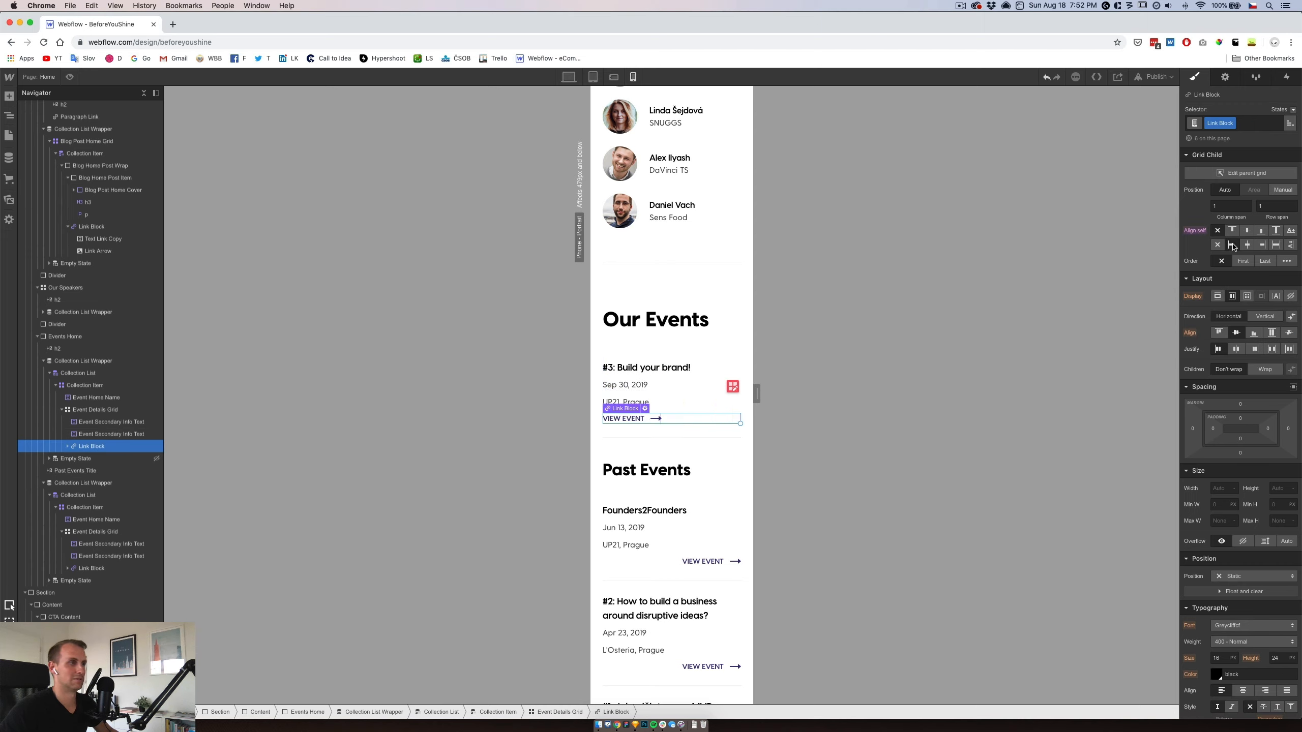
Align the View Event link block under Past Events to the horizontal start of its grid cell.
left_click(666, 562)
left_click(724, 563)
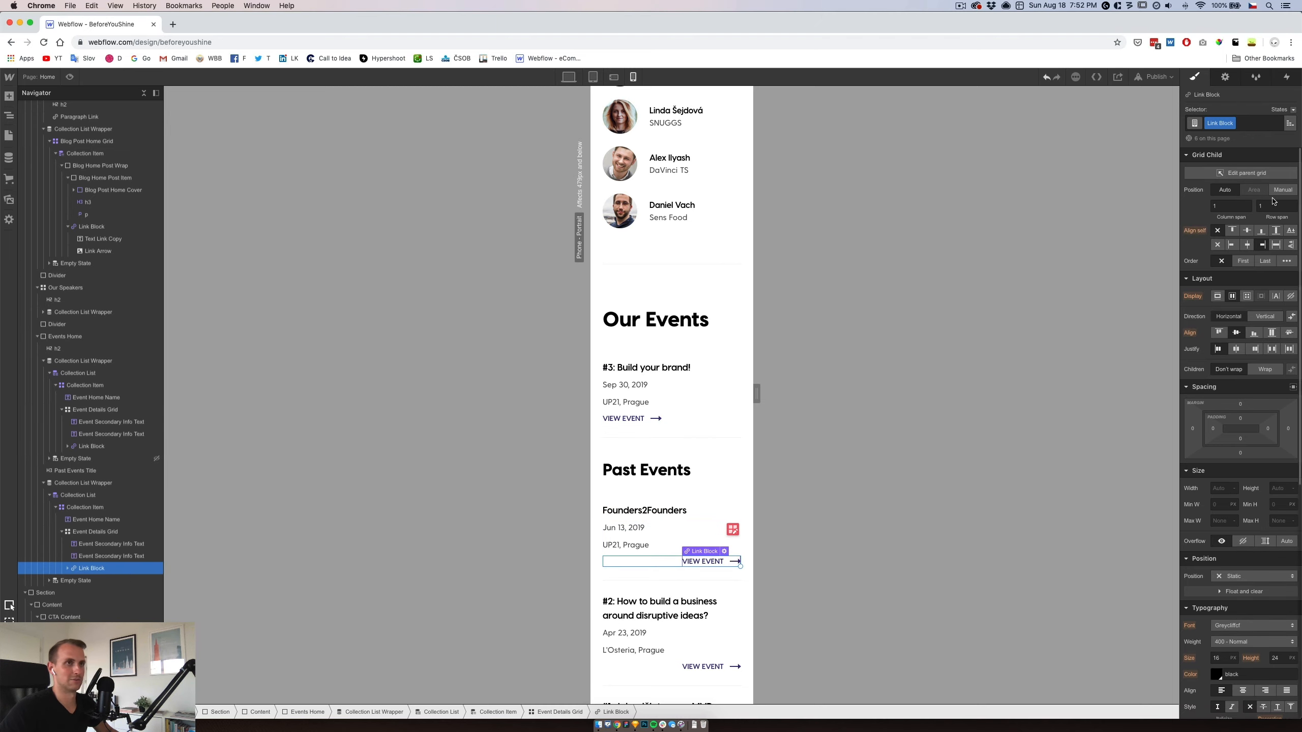
scroll(674, 513, "down", 5)
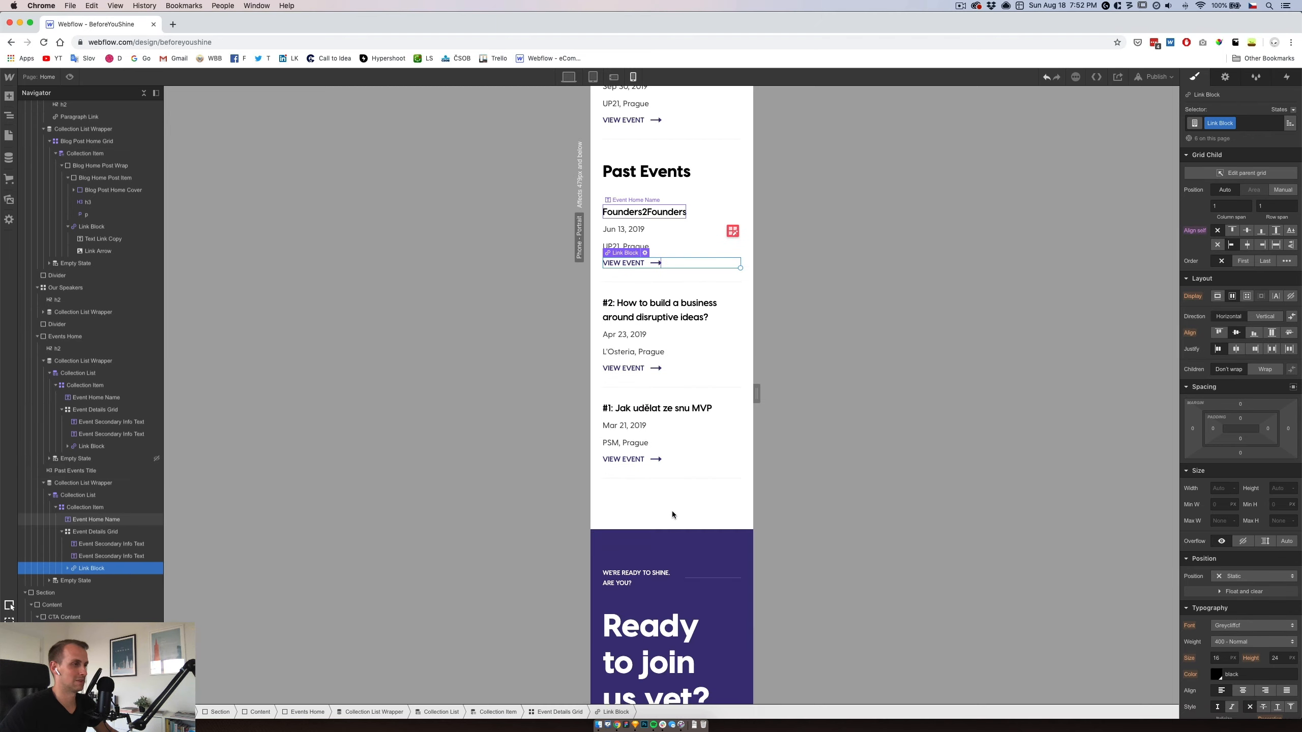
Examine the font size and line height of the CTA Heading and the hero h1 in phone portrait.
scroll(692, 379, "up", 3)
scroll(693, 386, "down", 6)
scroll(693, 386, "down", 3)
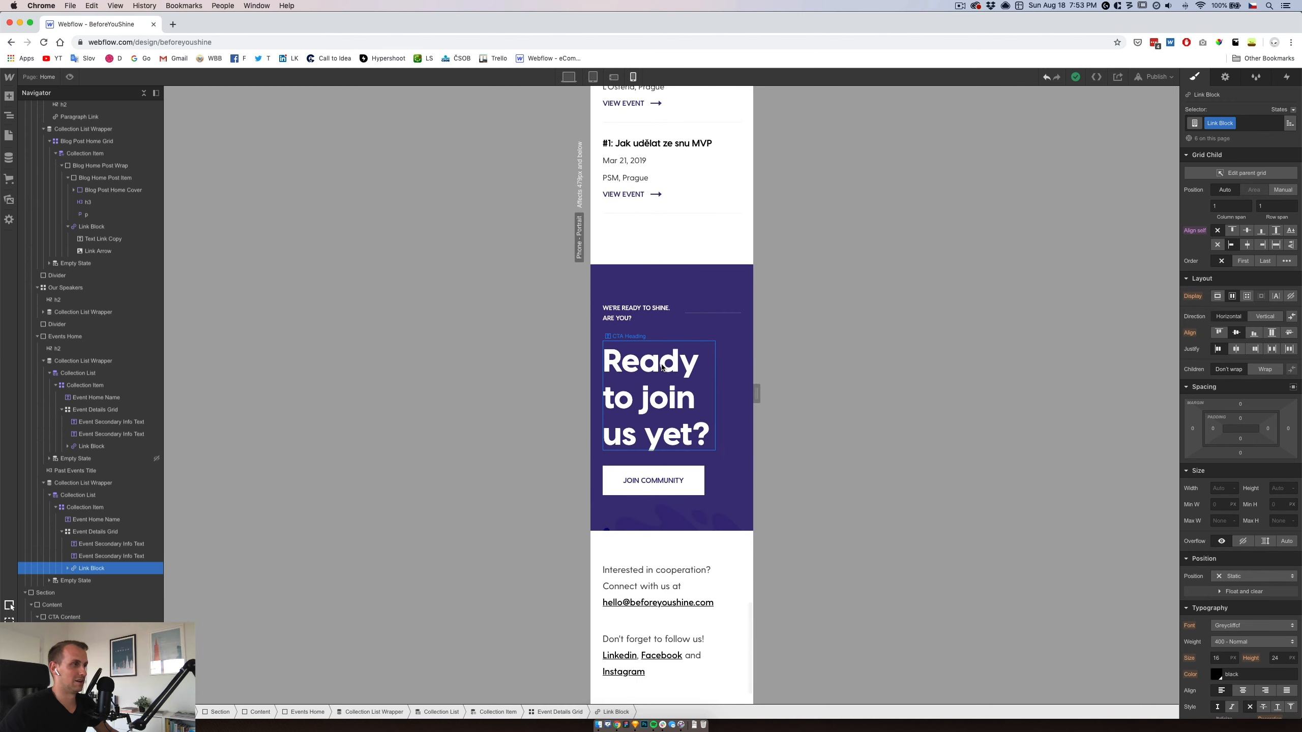
left_click(665, 365)
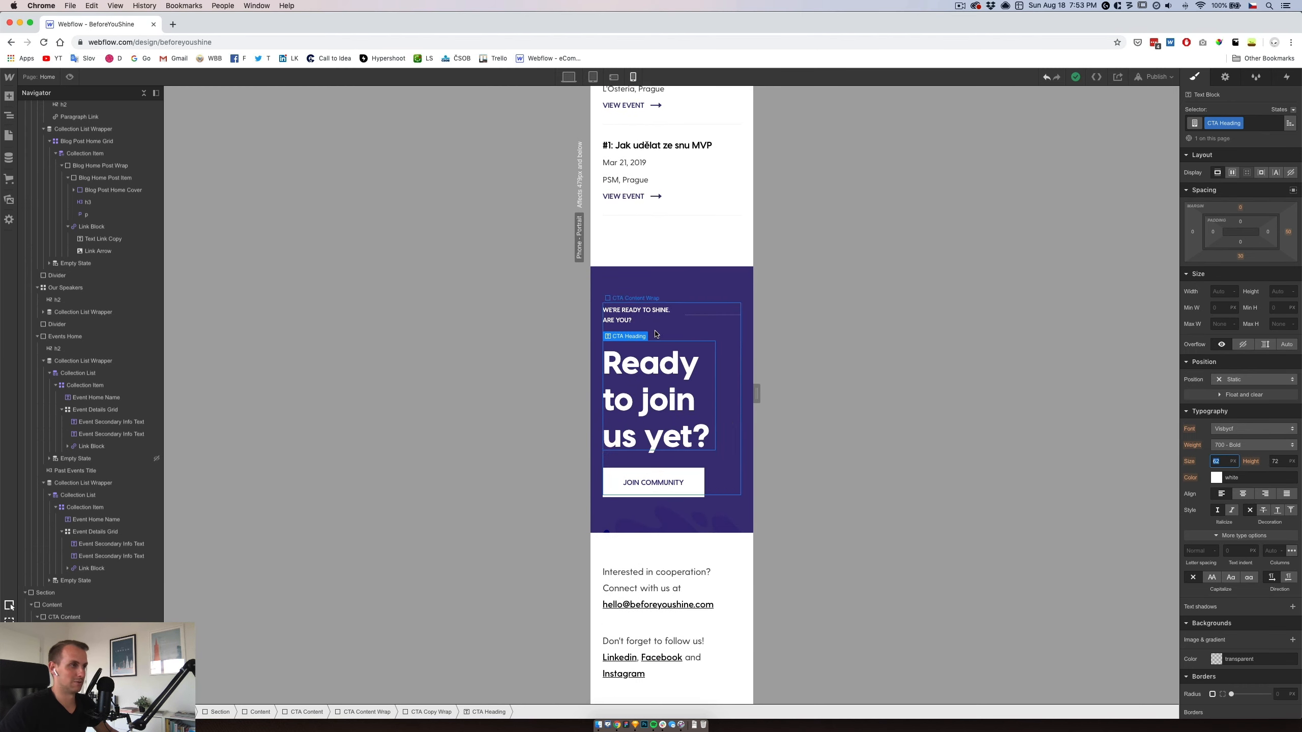
scroll(659, 262, "up", 15)
scroll(659, 262, "up", 10)
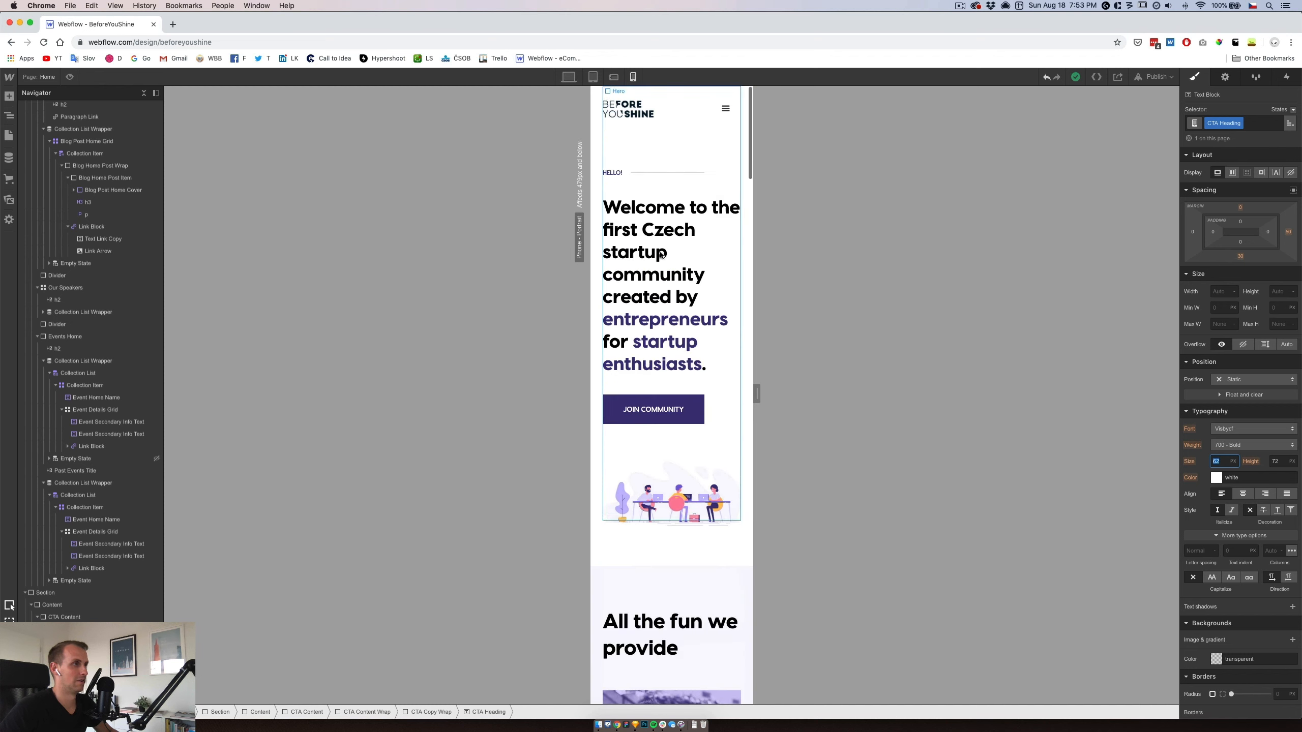
left_click(659, 262)
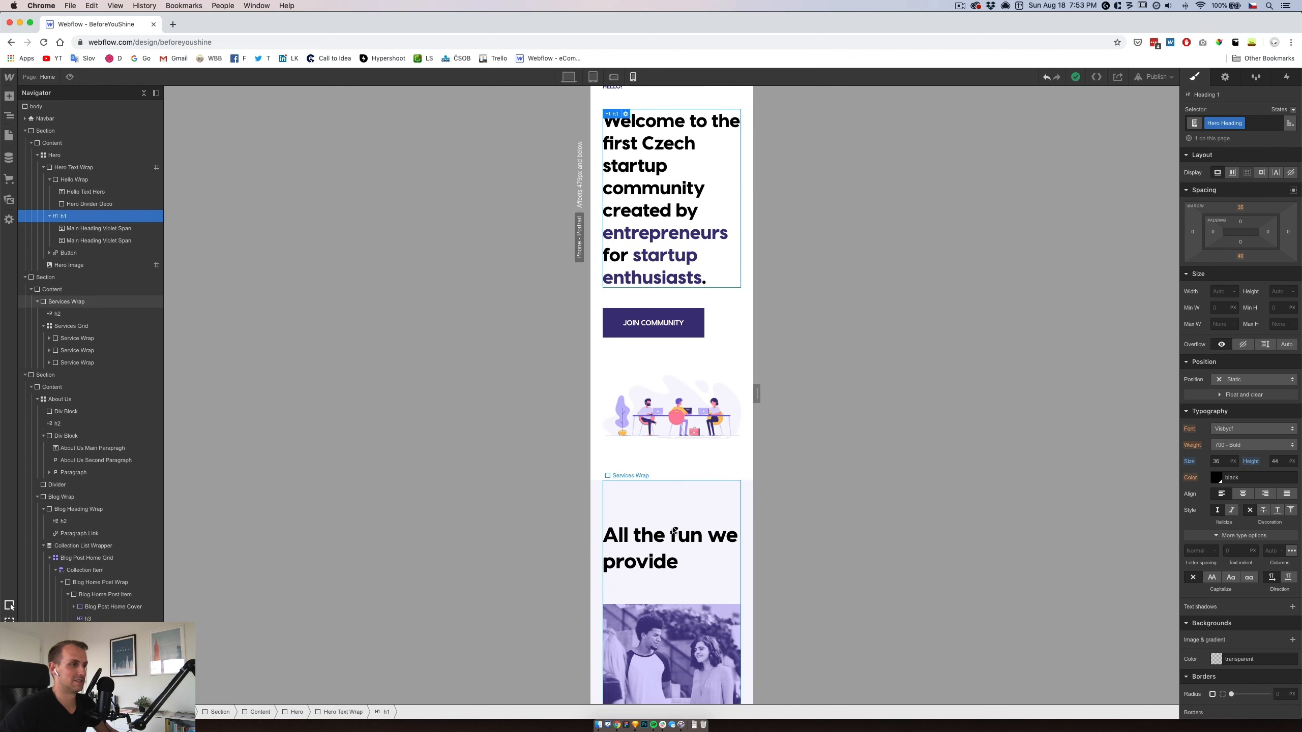
Set the "All the fun we provide" h2 heading to a 32 px font size and 42 px line height.
left_click(640, 539)
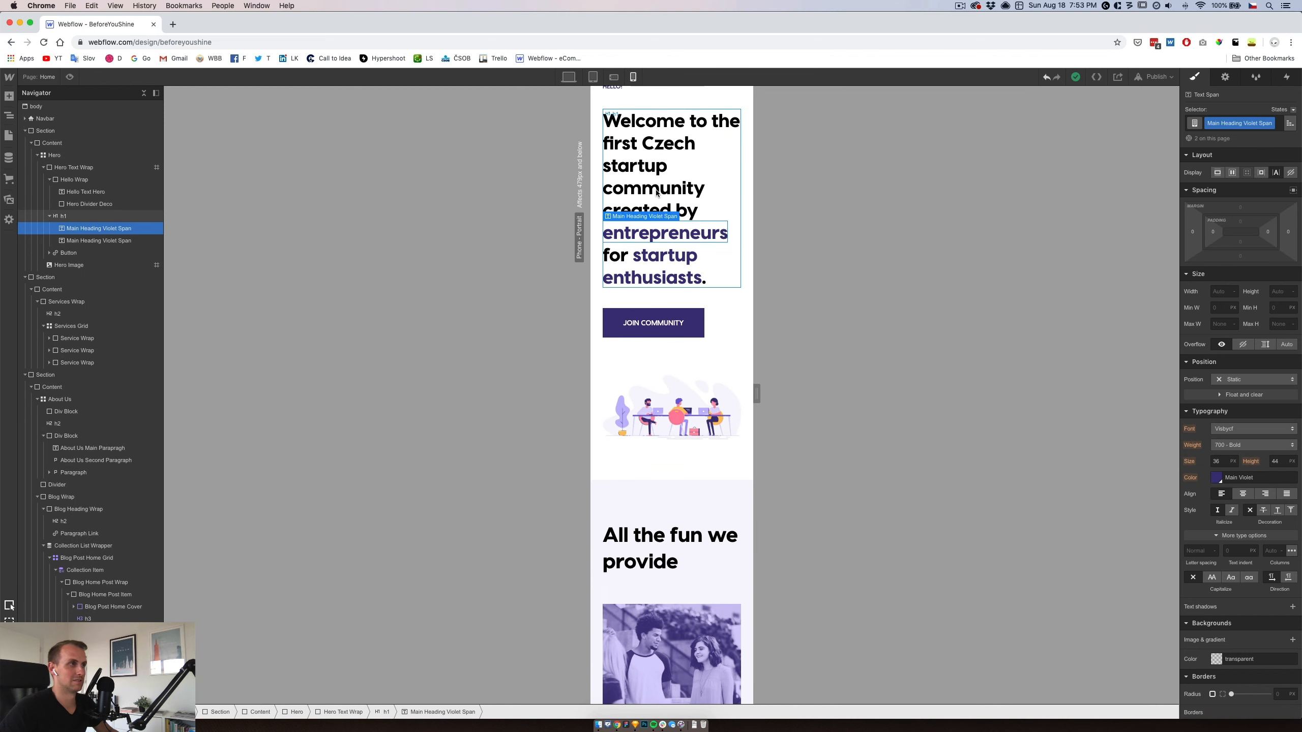
left_click(1220, 461)
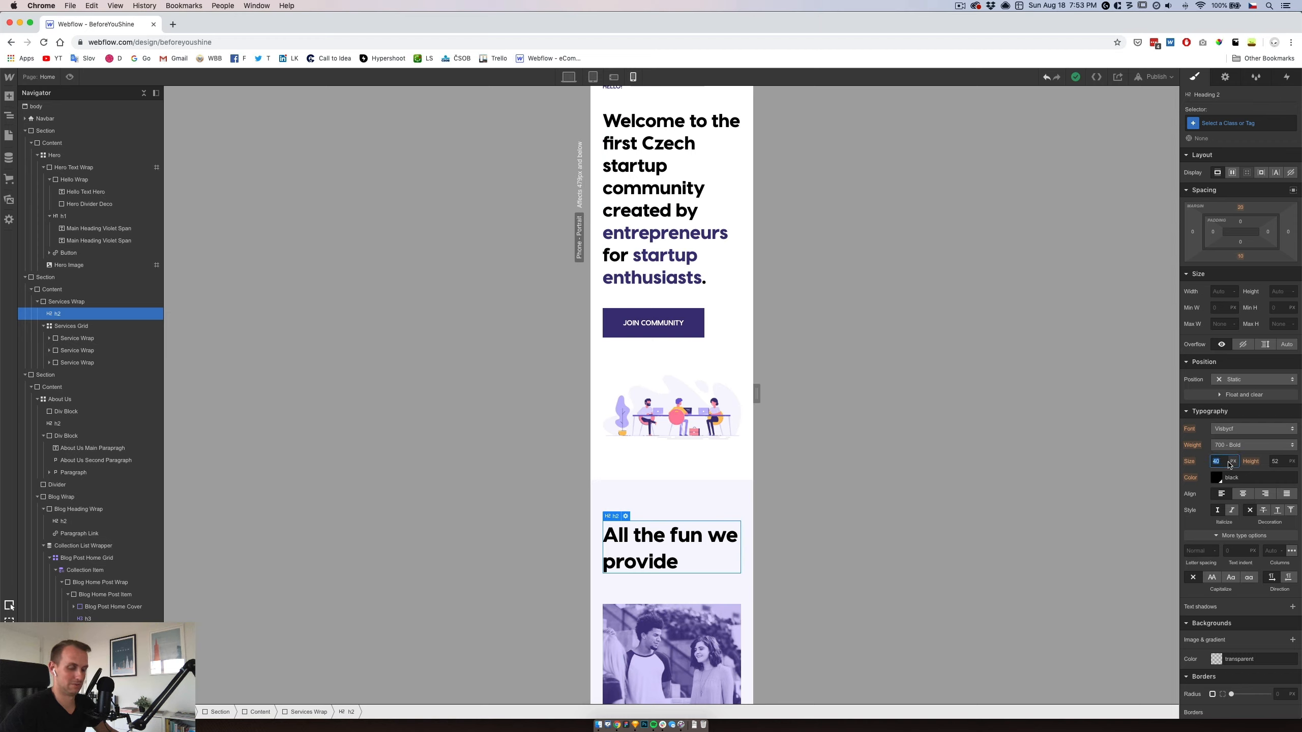
key("Tab")
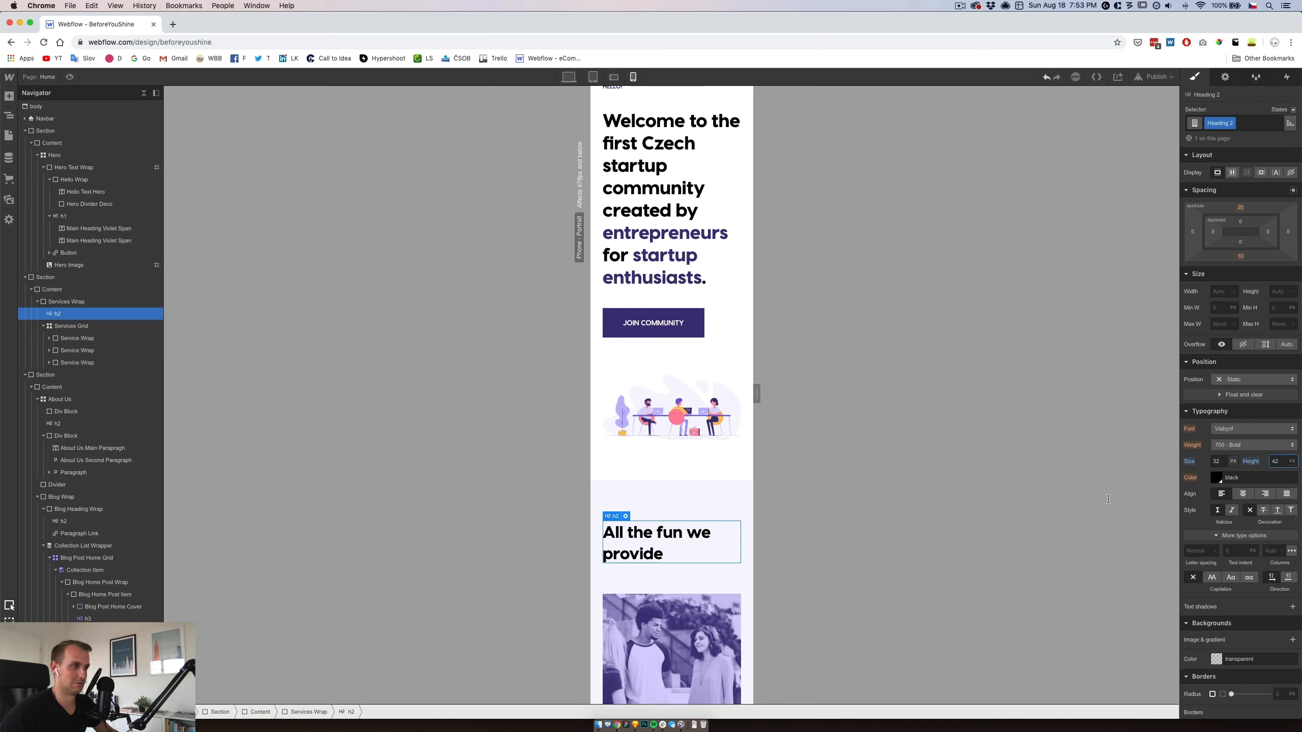
scroll(664, 581, "down", 10)
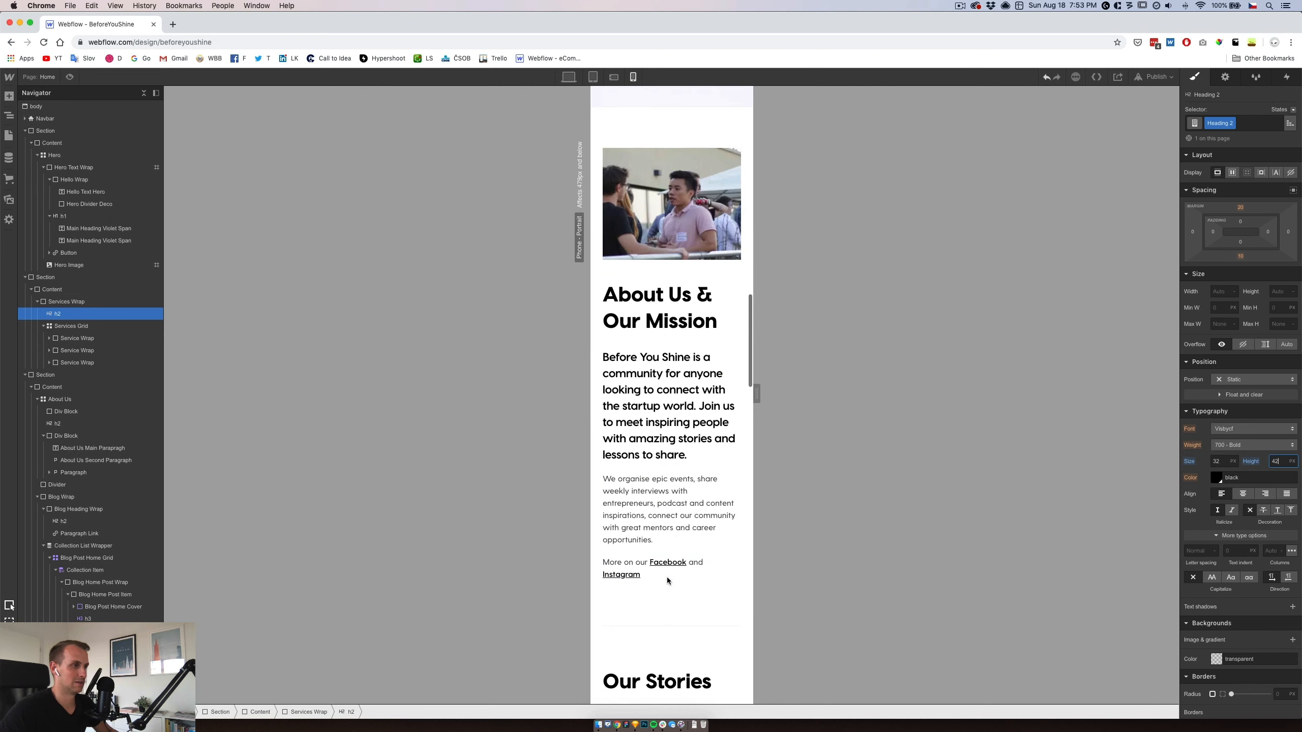
Set the "About Us & Our Mission" h2 heading to a 32 px font size and 42 px line height.
left_click(661, 308)
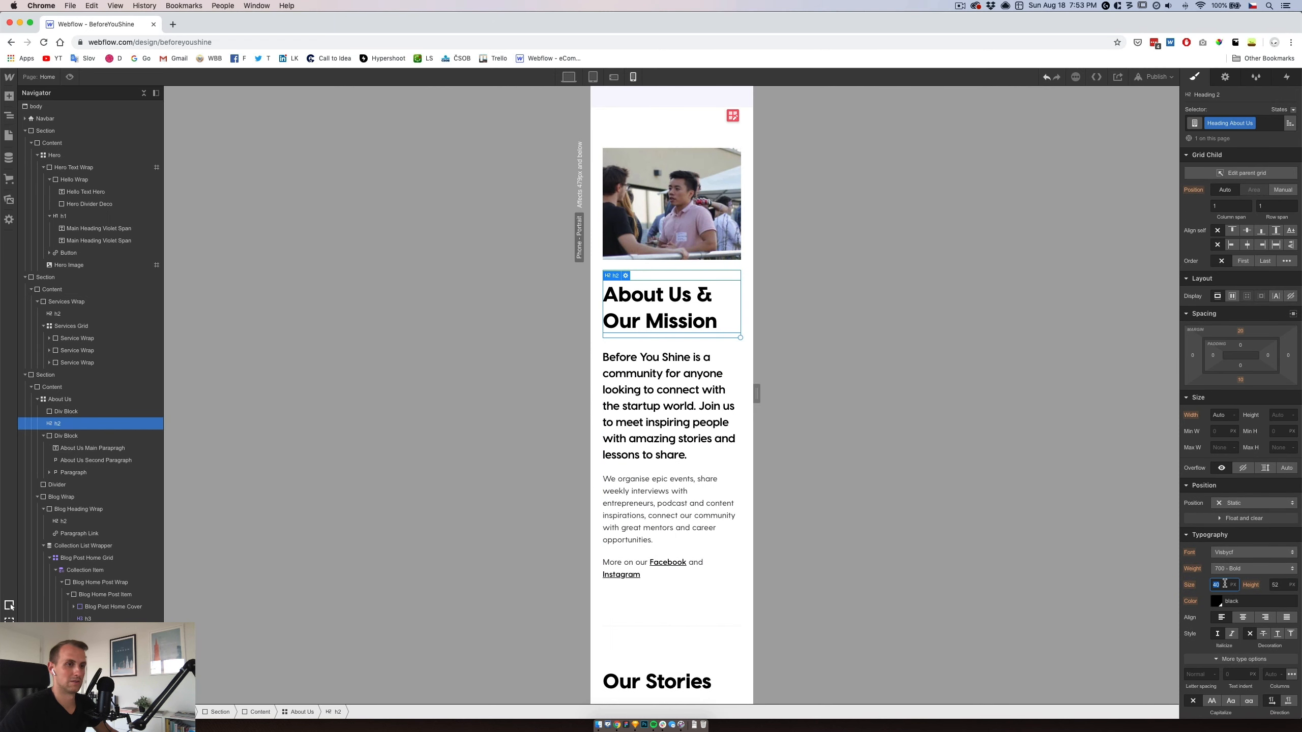
type("32")
key("Tab")
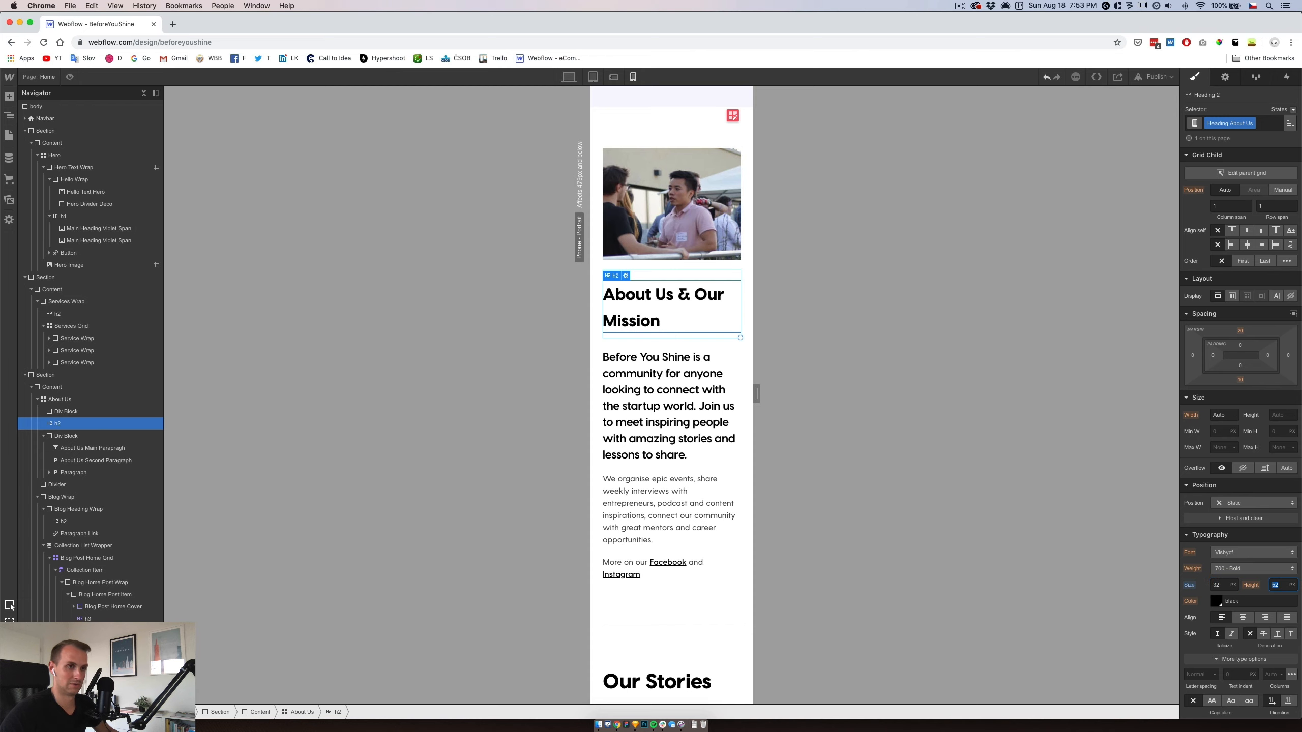
type("42")
key("Return")
Try giving only the "Our Stories" h2 a 32 px font size and 42 px line height, and undo it.
scroll(686, 581, "down", 4)
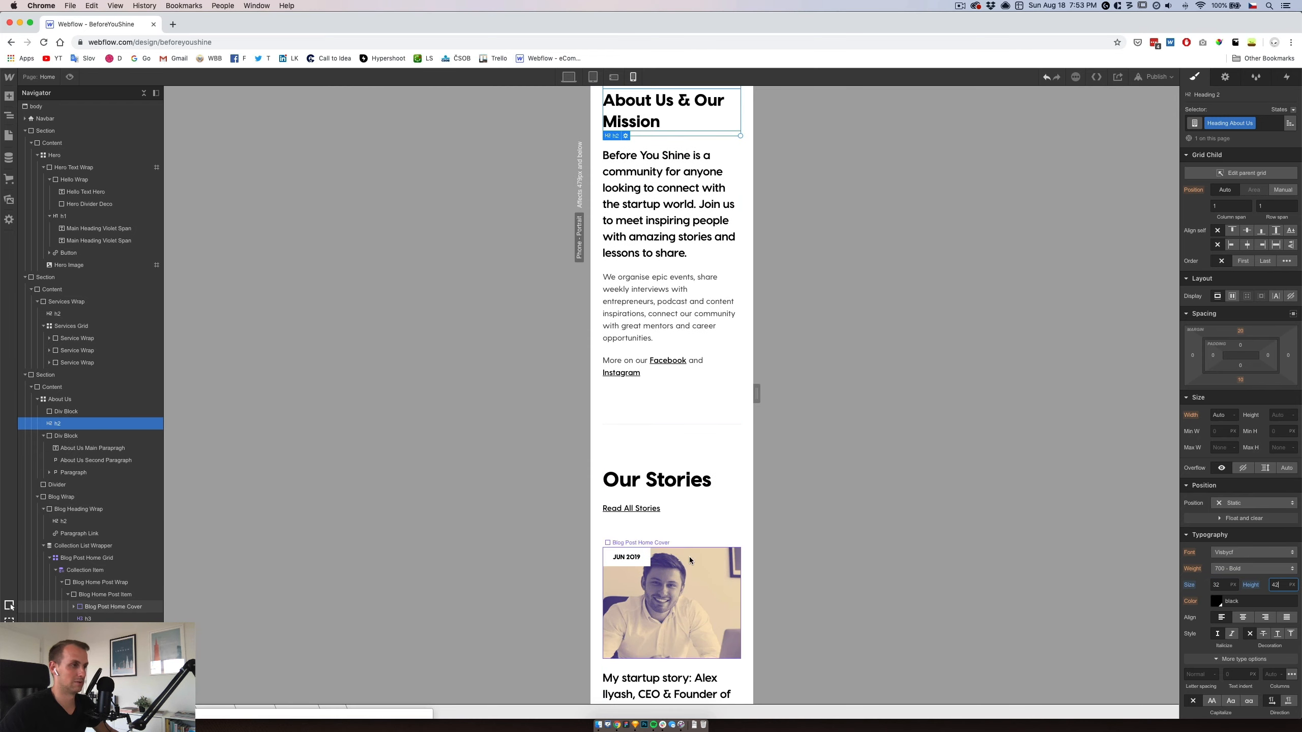
left_click(689, 480)
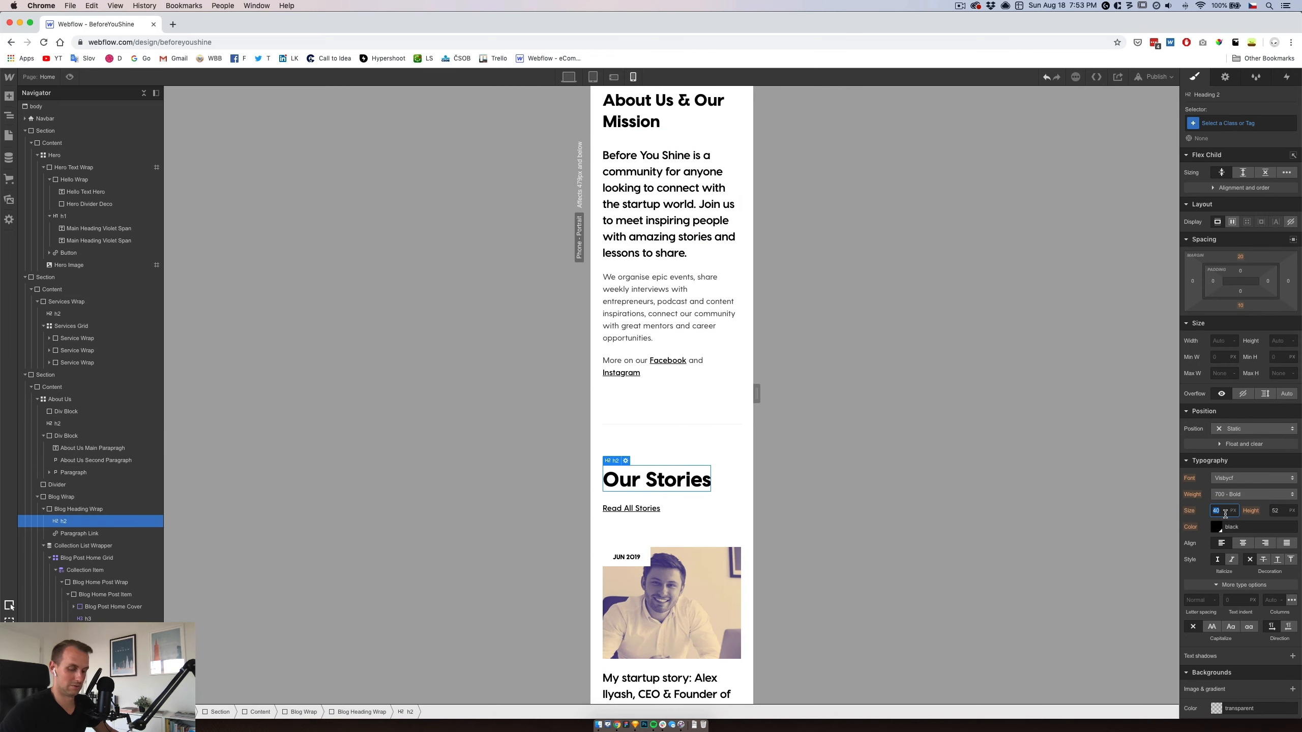
type("32")
key("Tab")
type("42")
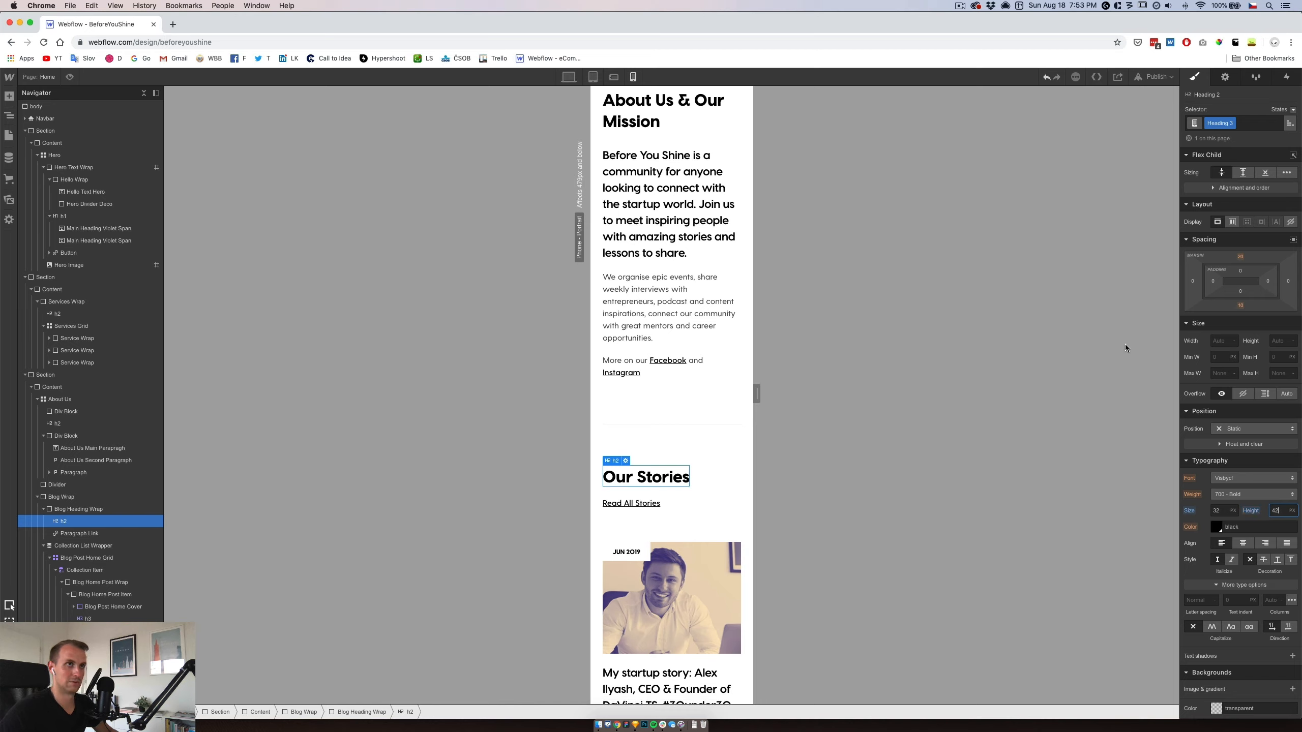
key("super+z")
key("super+z")
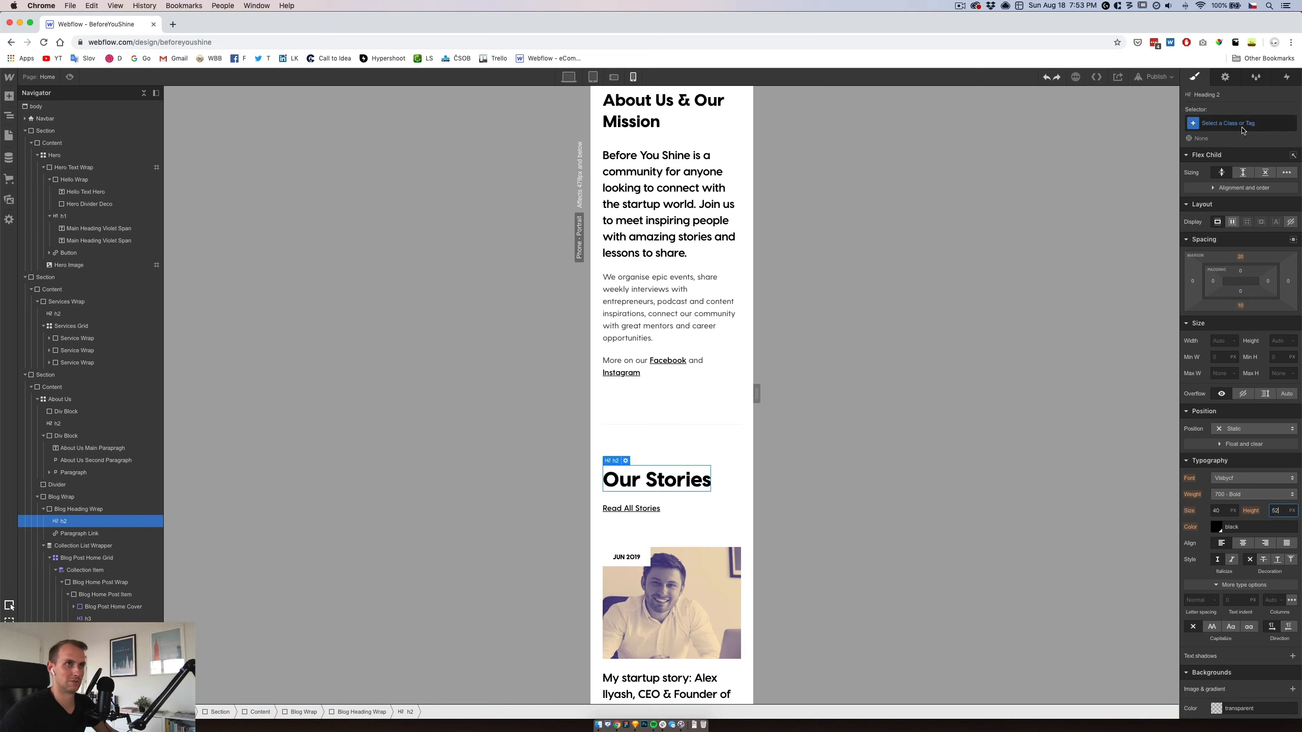
Set the All H2 Headings tag to a 32 px font size and 42 px line height, using the "Our Stories" heading.
left_click(1241, 131)
left_click(1222, 241)
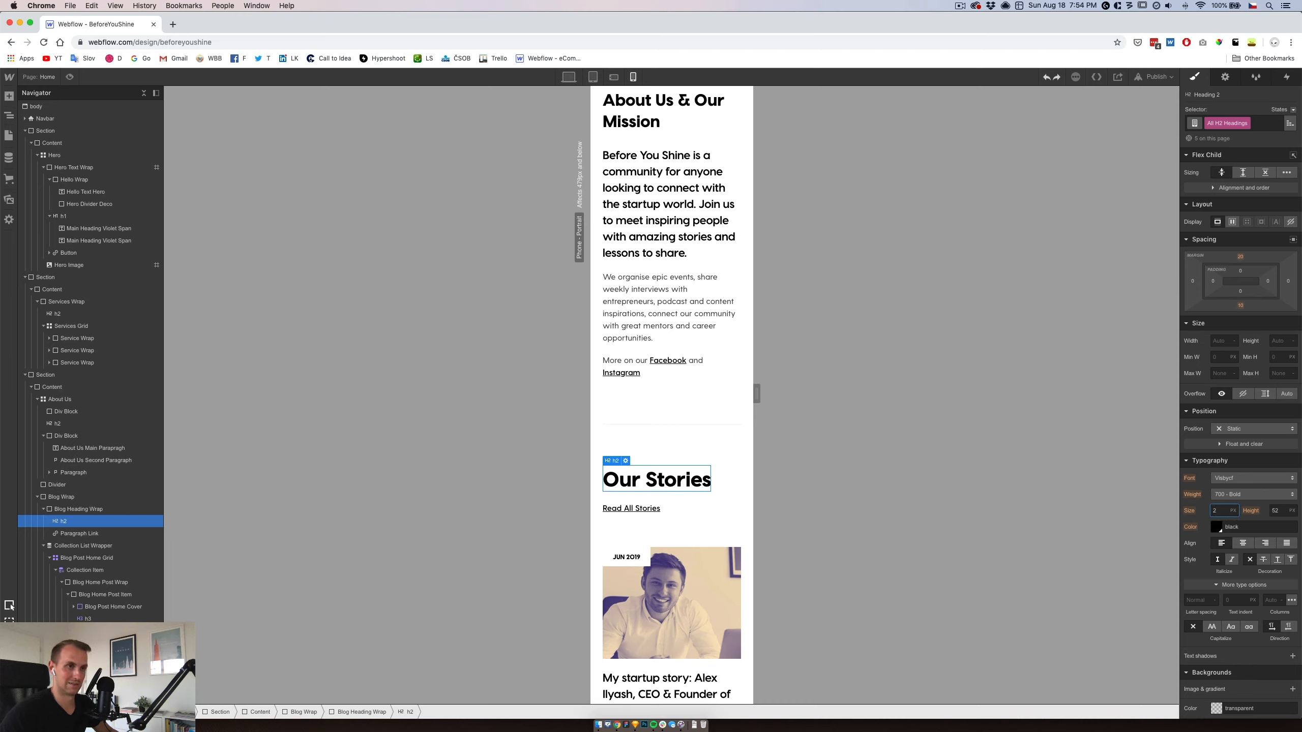
type("32")
key("Tab")
key("Return")
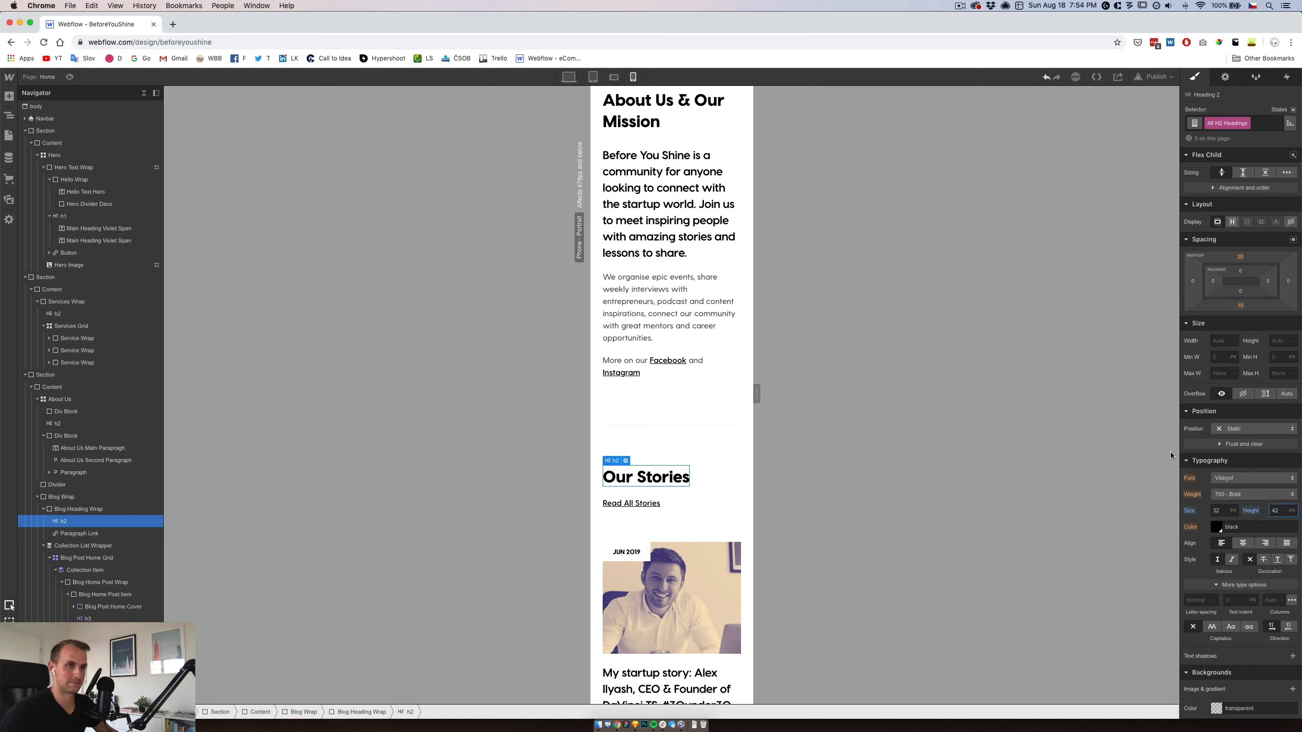
left_click(1261, 120)
key("Escape")
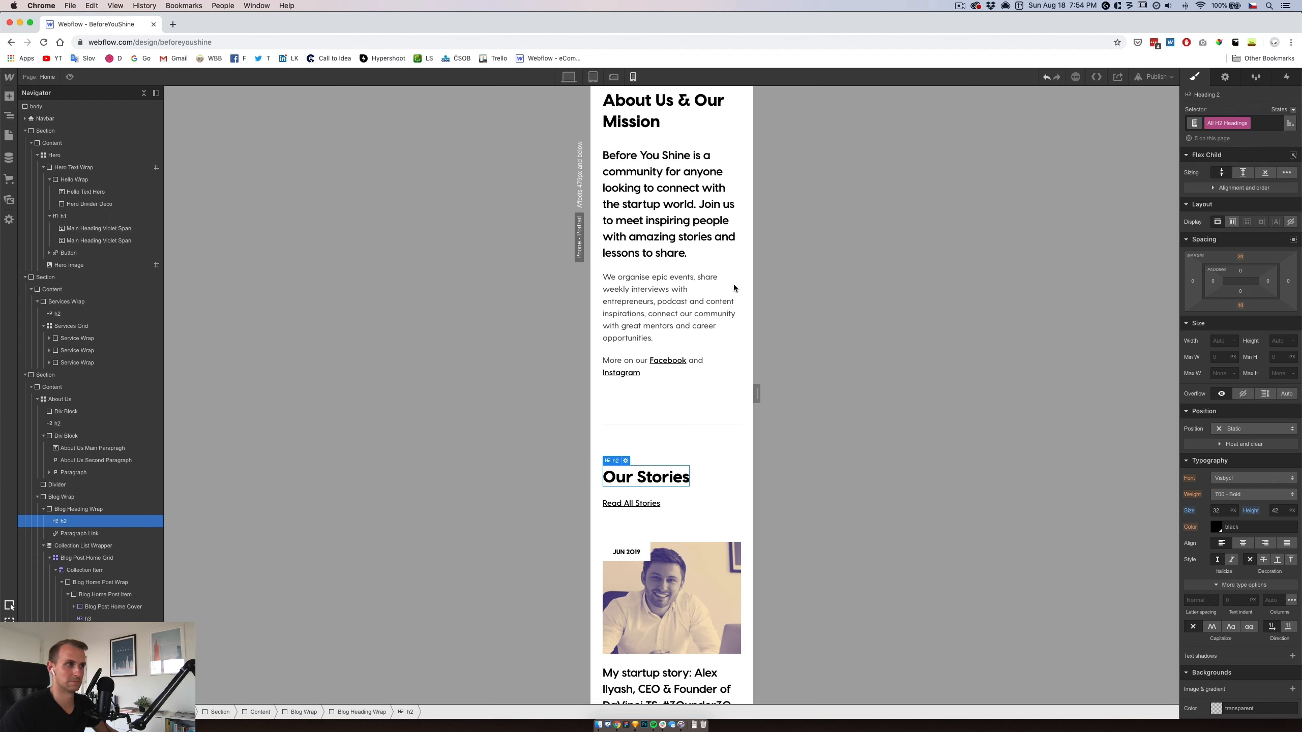
Reset the local font size and line height overrides on the "About Us & Our Mission" and "All the fun we provide" headings.
left_click(669, 342)
scroll(656, 456, "up", 10)
scroll(658, 470, "down", 8)
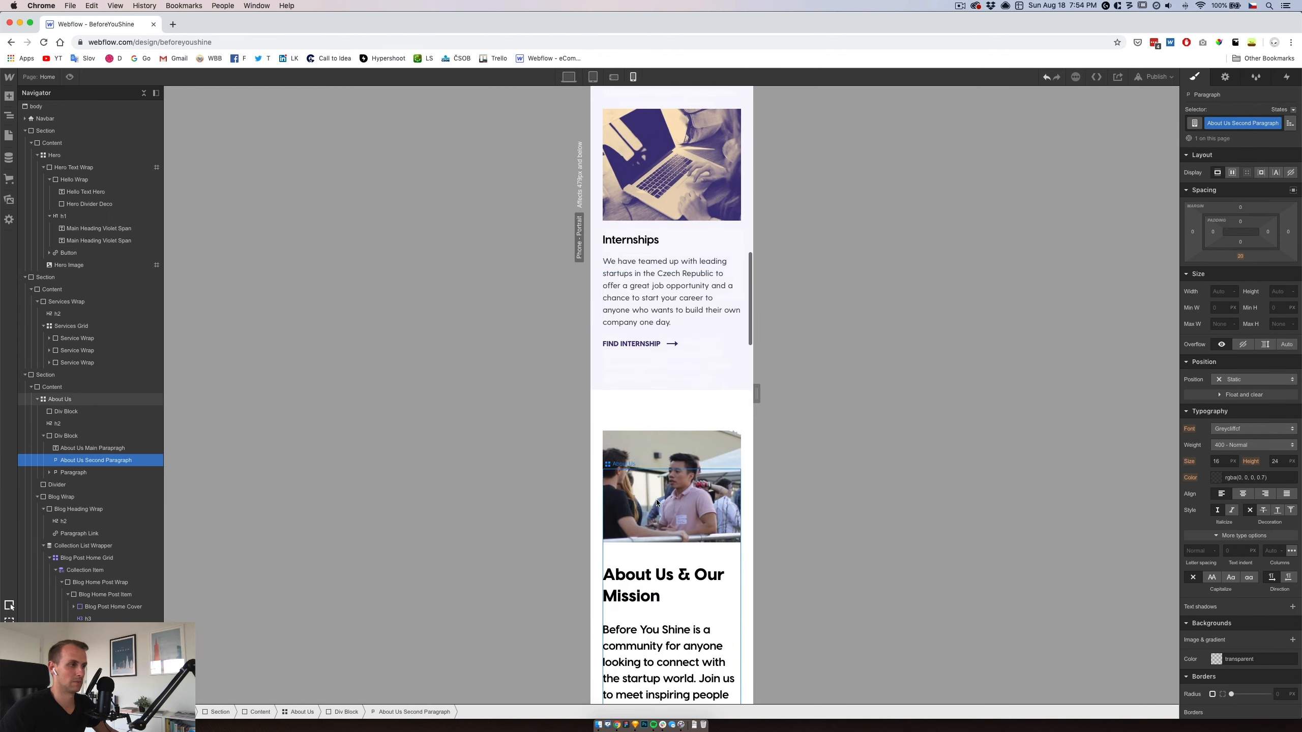
left_click(664, 352)
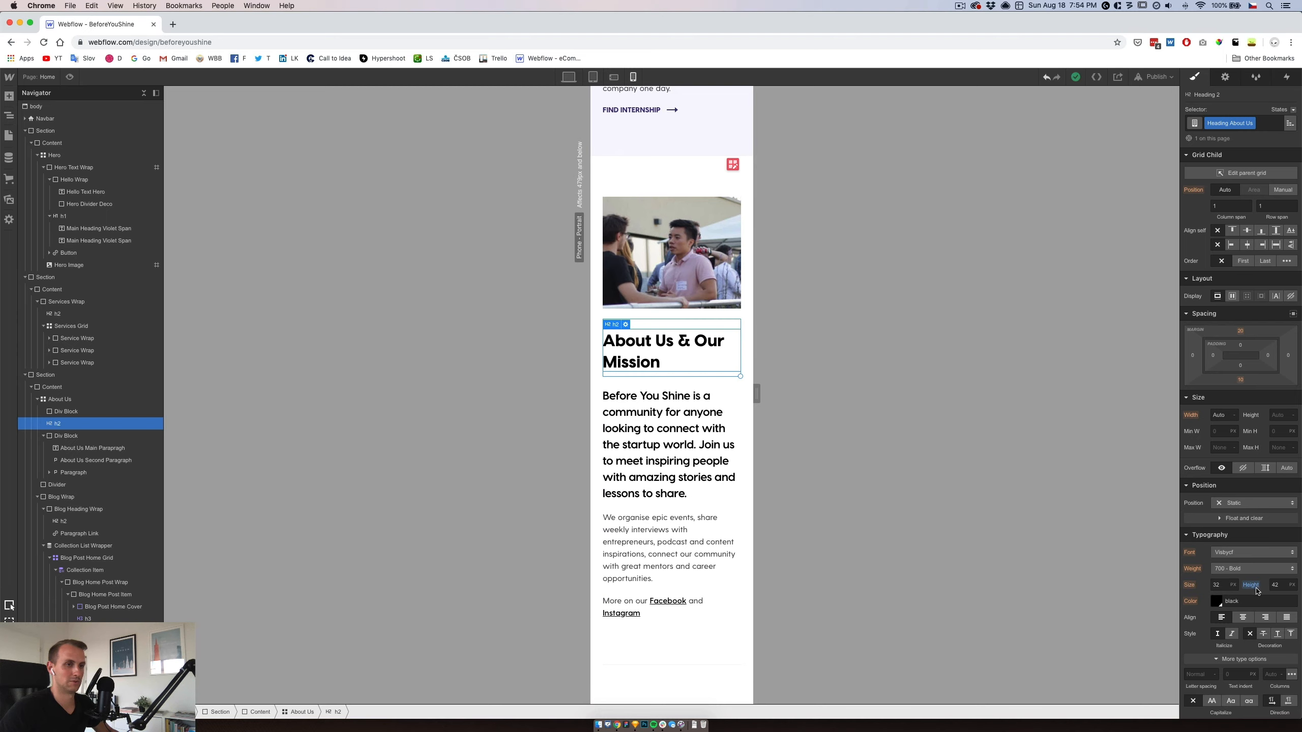
scroll(691, 408, "up", 12)
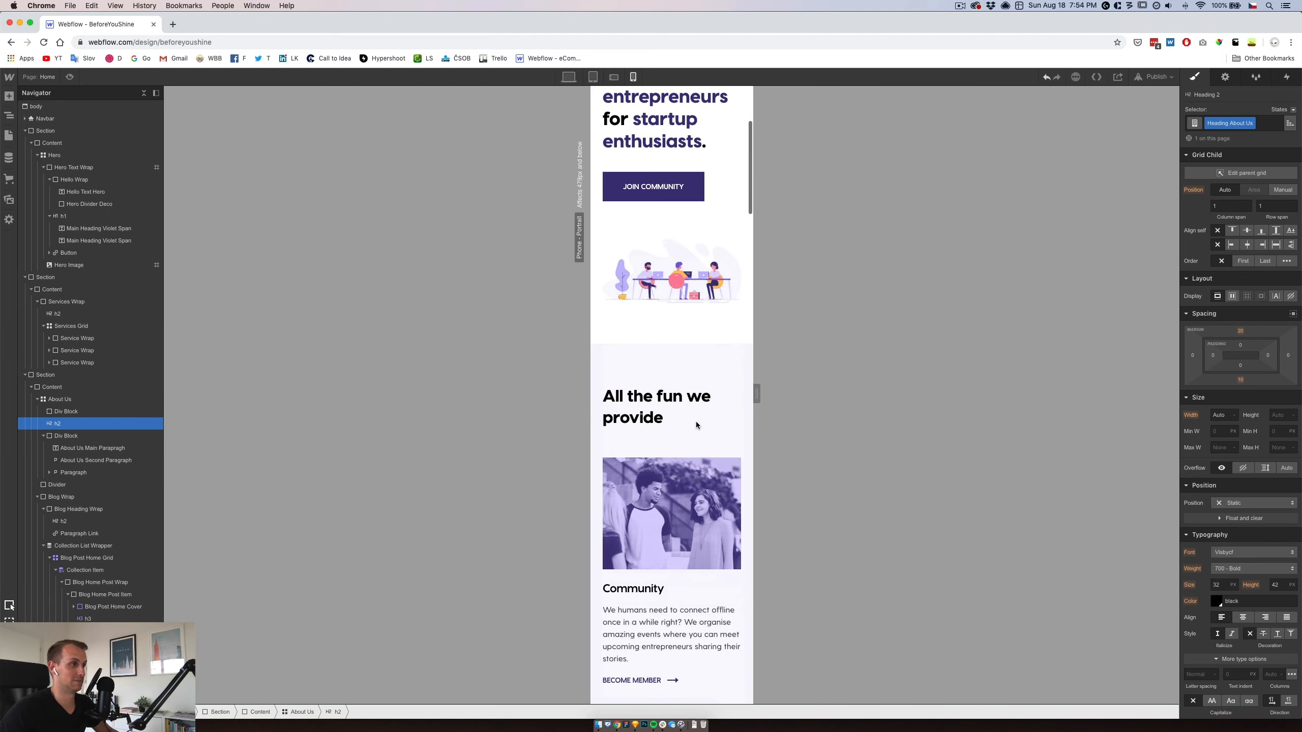
left_click(691, 409)
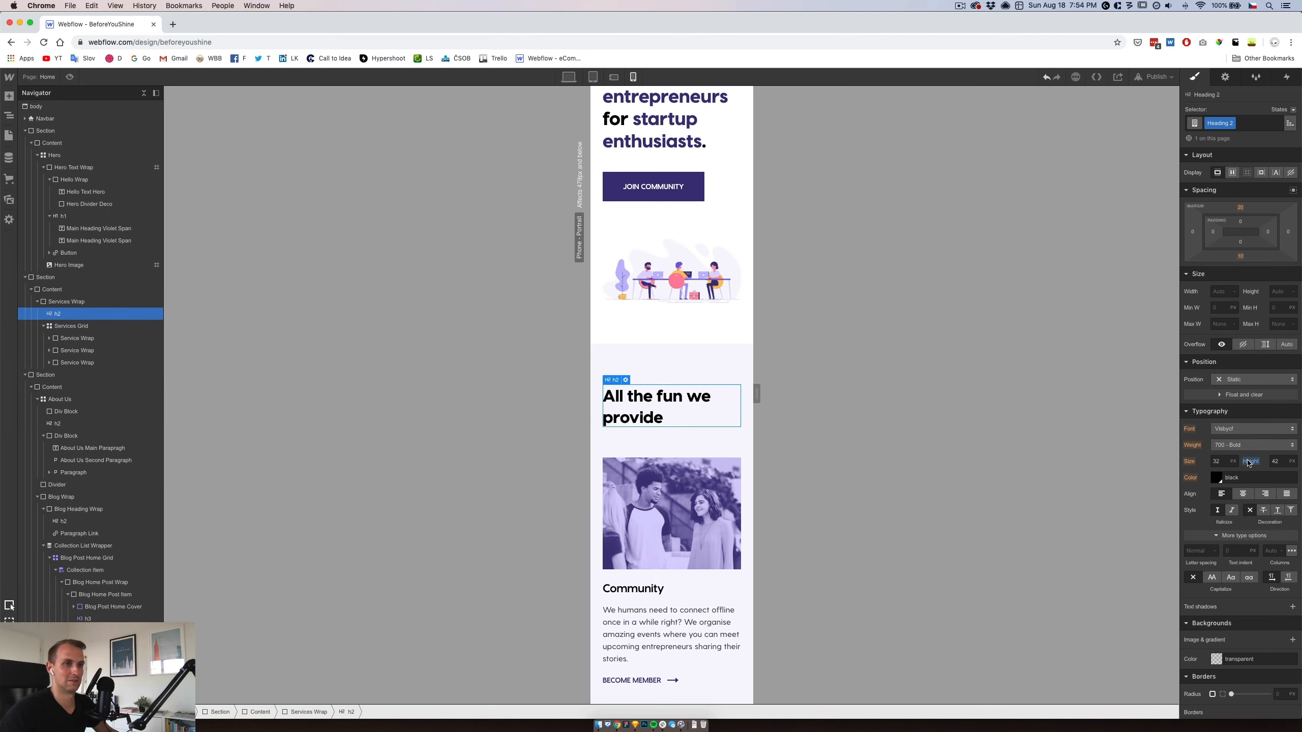
scroll(695, 458, "down", 15)
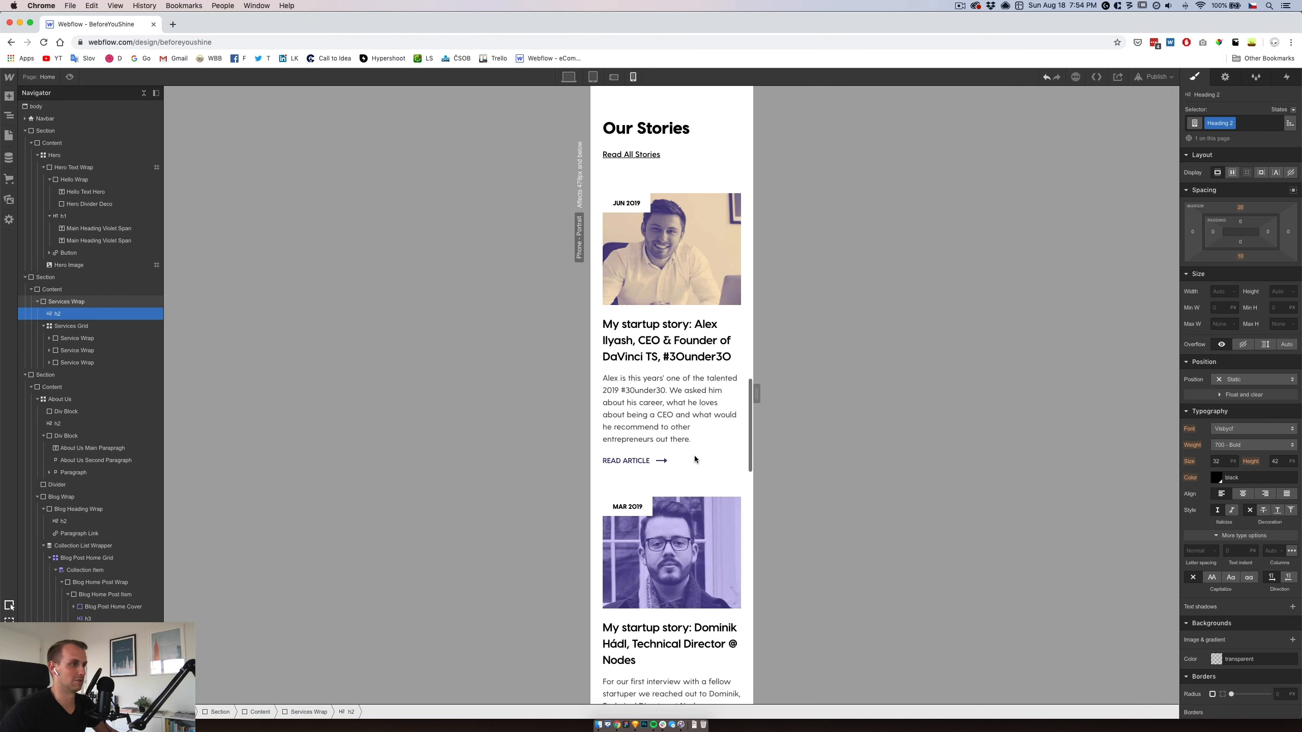
Set the bottom margin of the "Our Events" heading to 20 px.
scroll(695, 459, "down", 10)
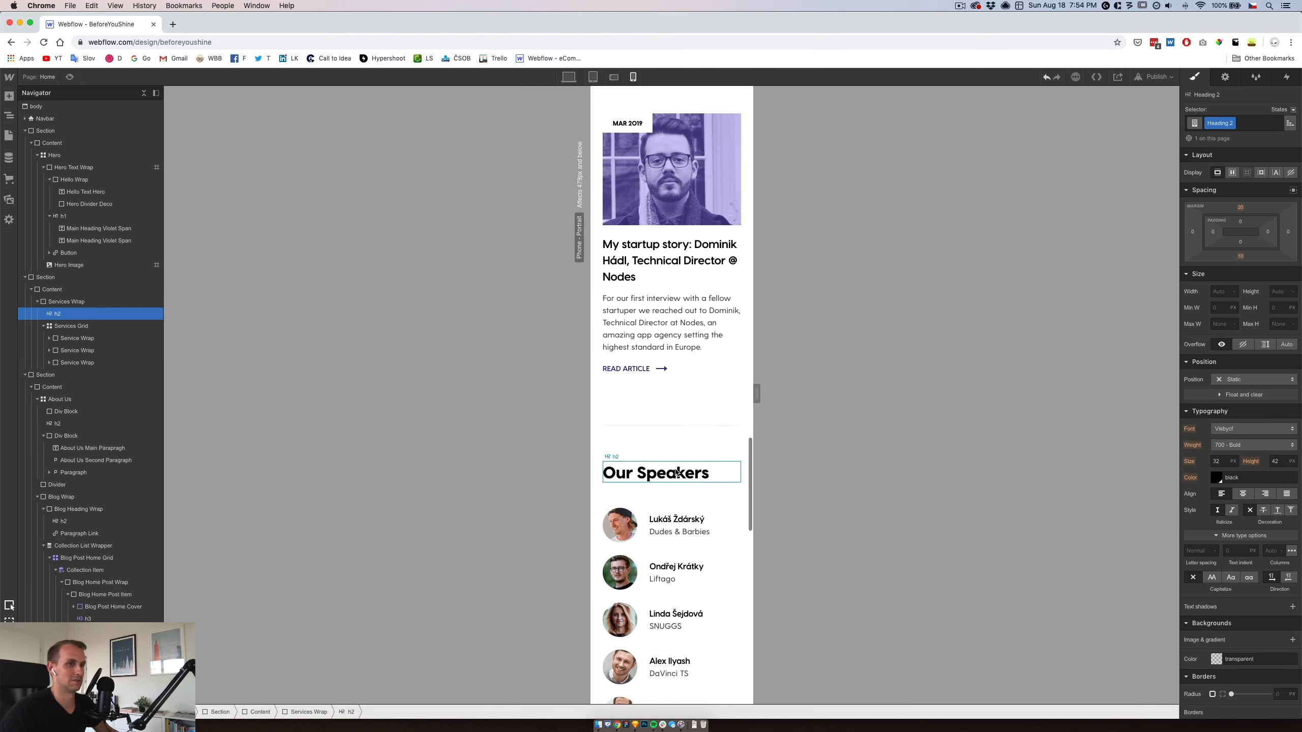
left_click(675, 469)
scroll(676, 472, "down", 5)
scroll(675, 473, "down", 6)
left_click(681, 348)
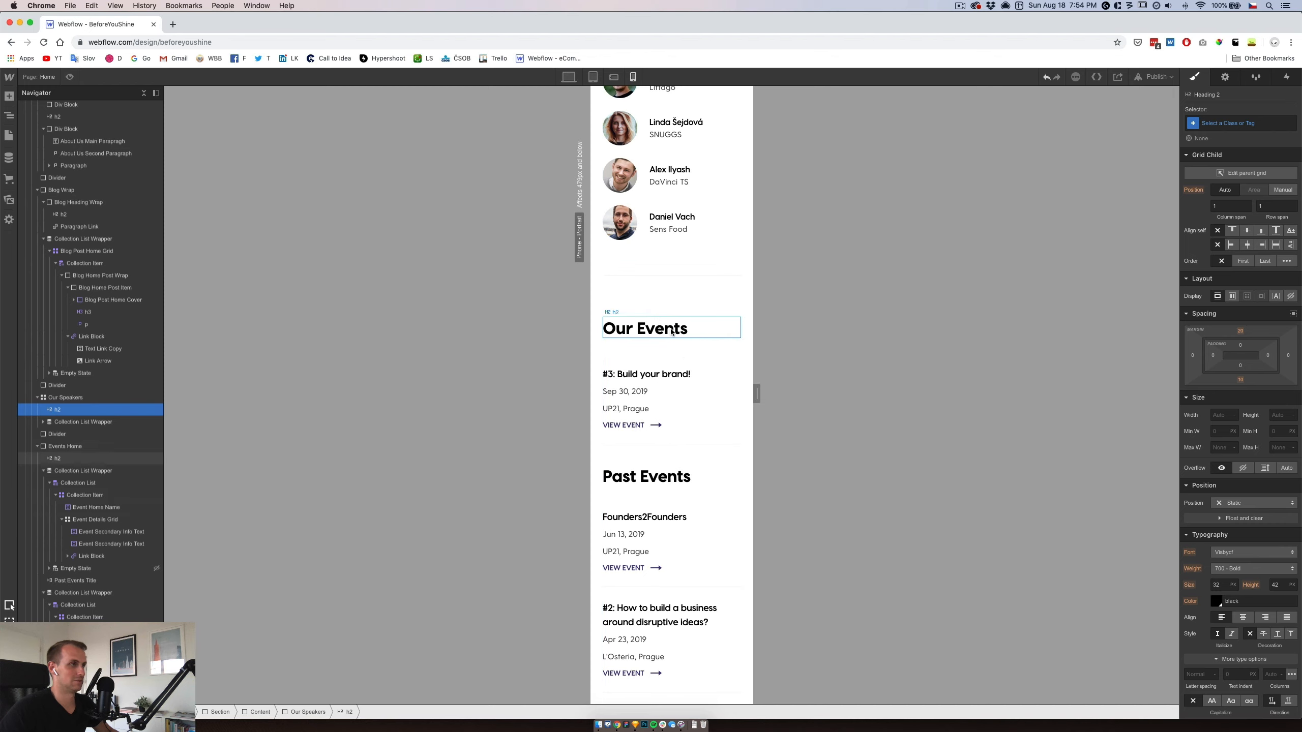
left_click_drag(1240, 255, 1242, 258)
left_click(1241, 257)
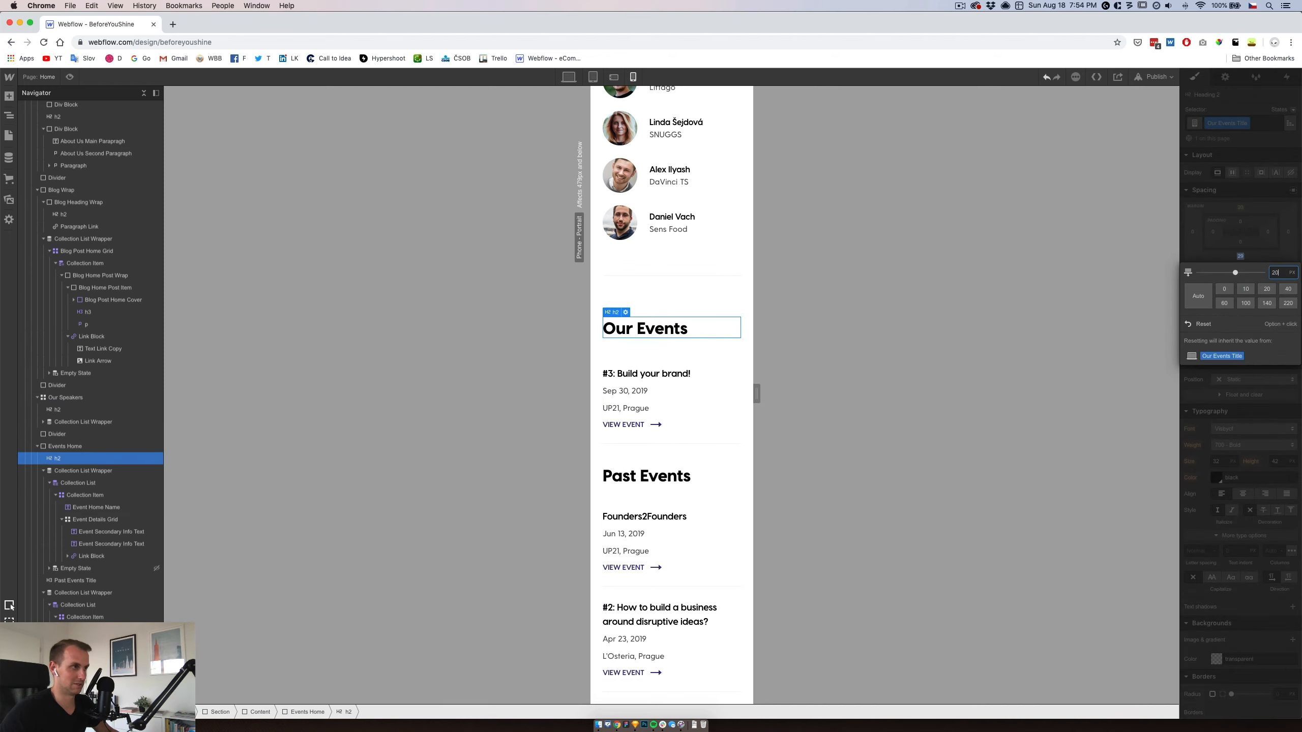
key("Return")
left_click(1241, 258)
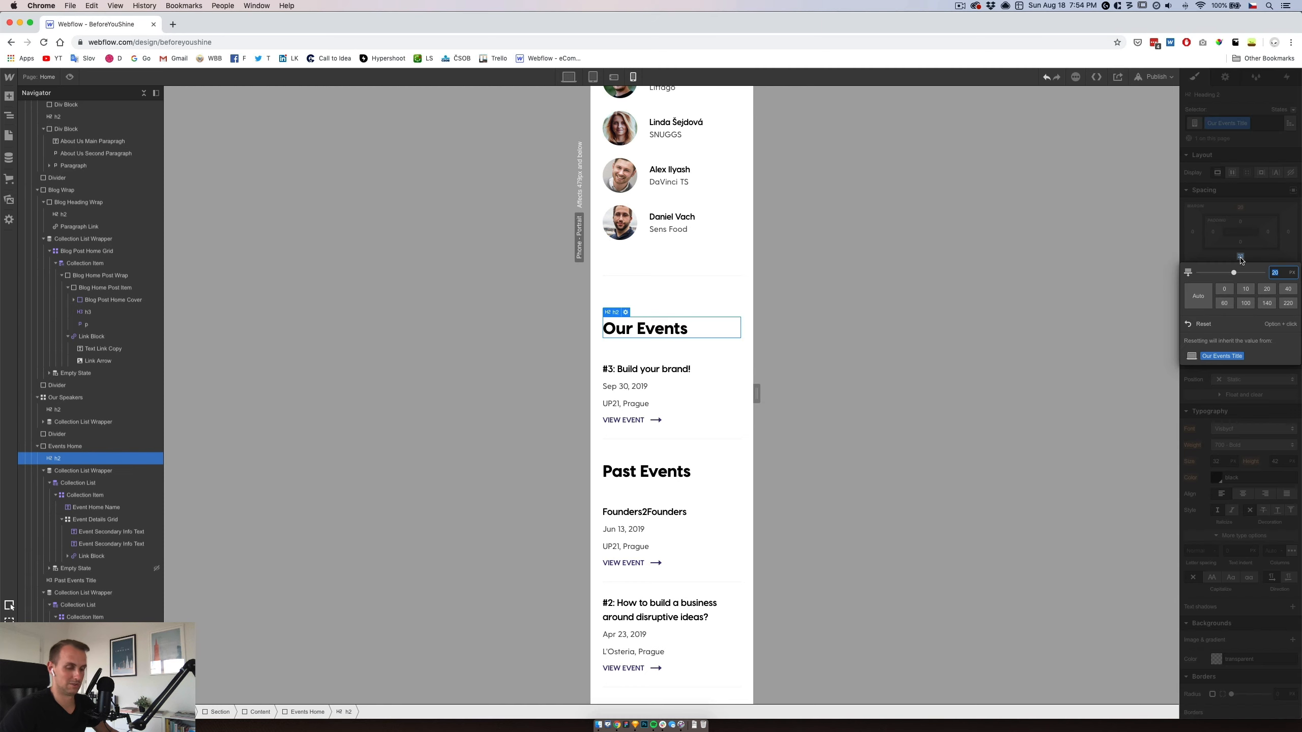
left_click(717, 335)
Set the top and bottom padding of the Collection Item under Our Events to 20 px each.
left_click(699, 378)
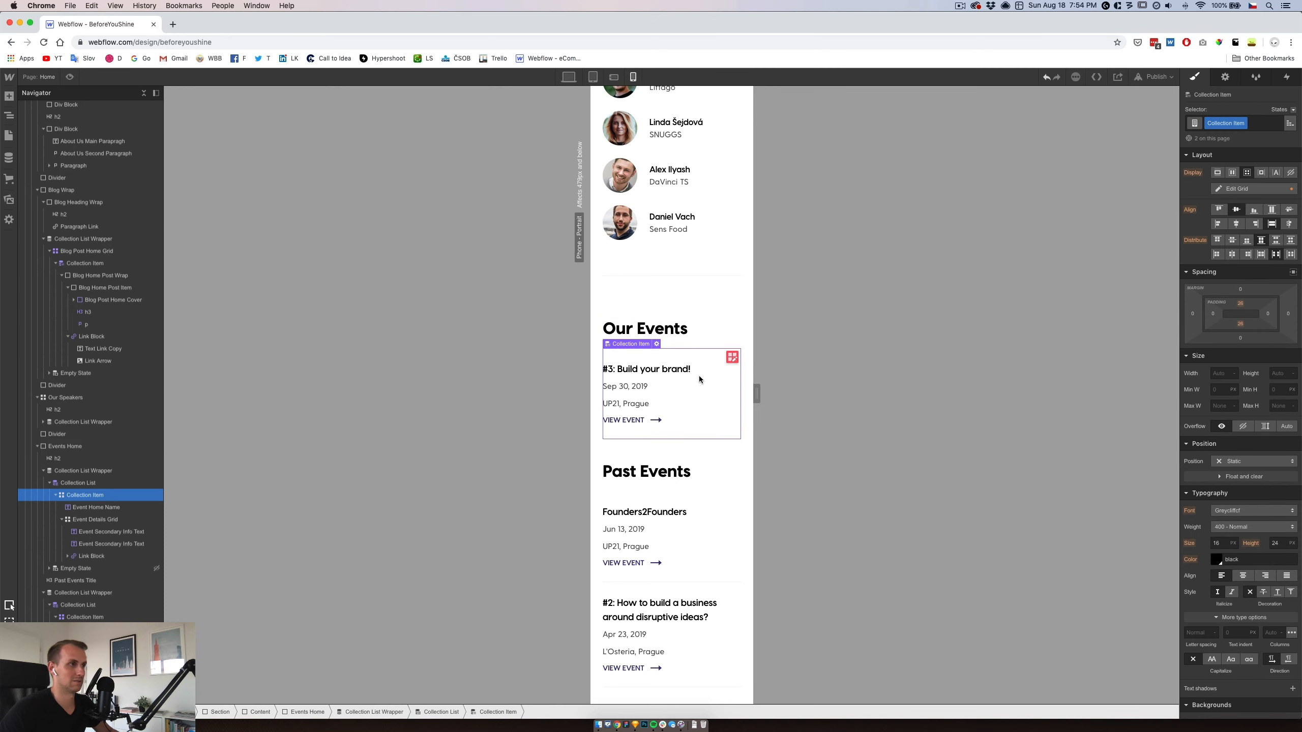
left_click(1240, 304)
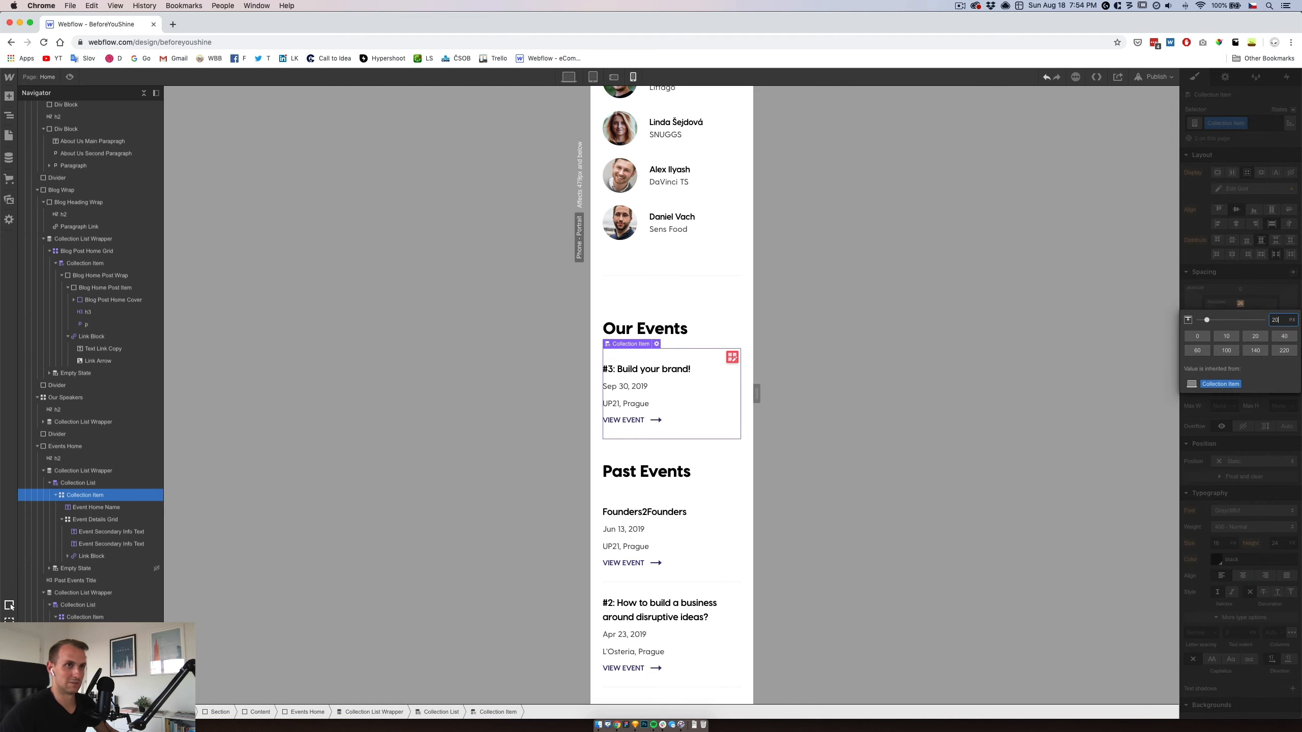
key("Return")
left_click(1241, 325)
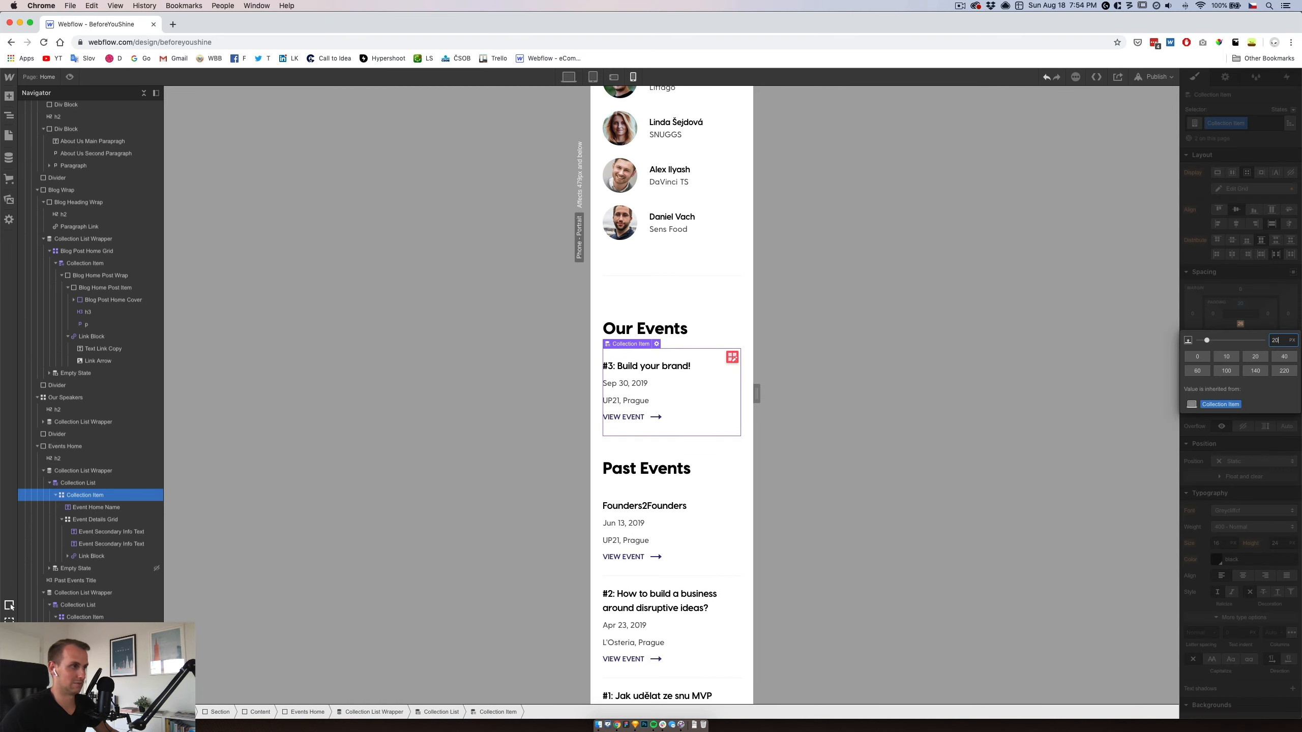
key("Return")
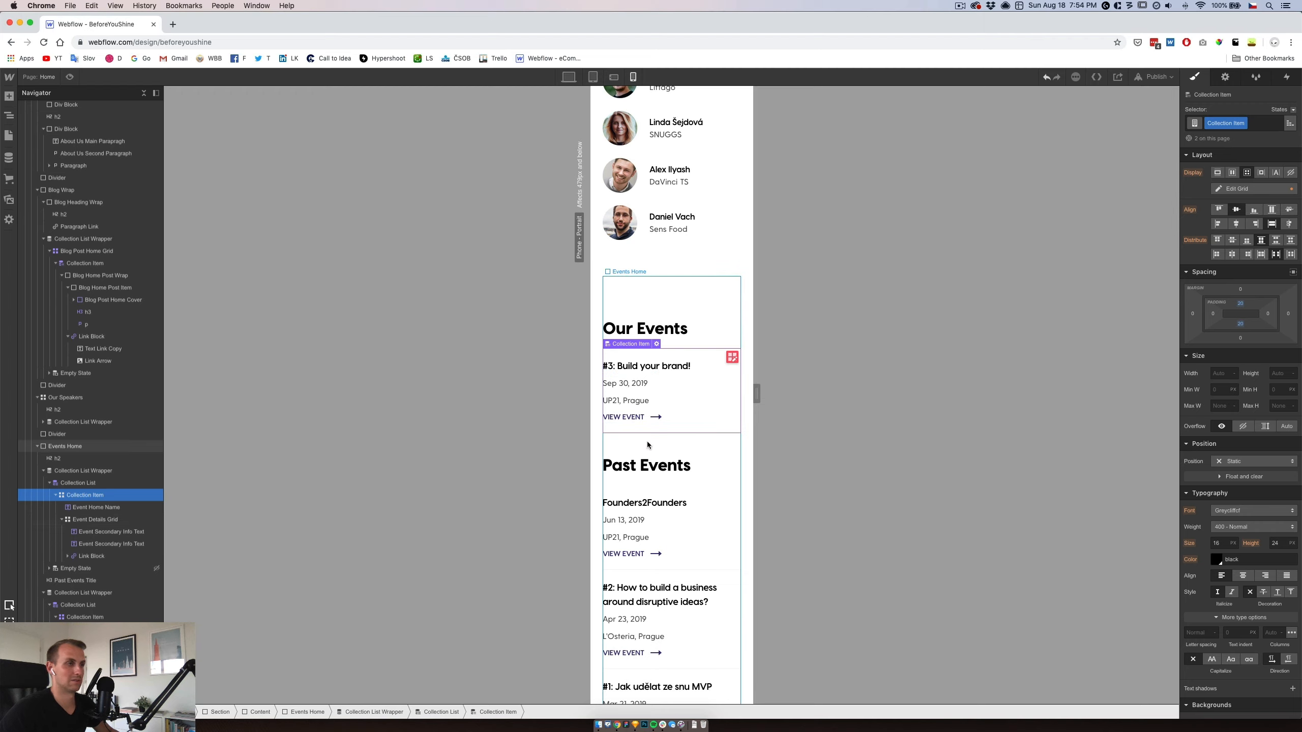
Review the event list spacing and the remaining sections, and examine the hero h1's font size and line height.
left_click(676, 495)
scroll(676, 492, "down", 4)
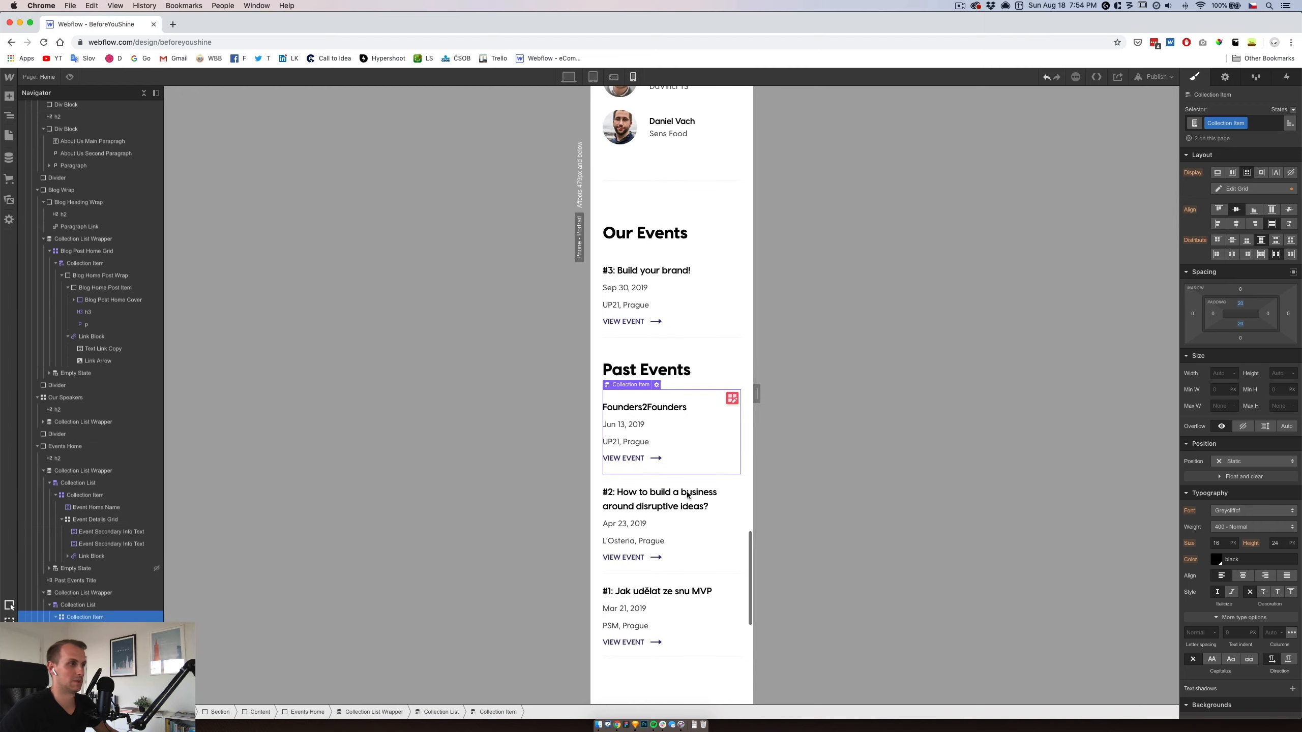
scroll(676, 492, "down", 6)
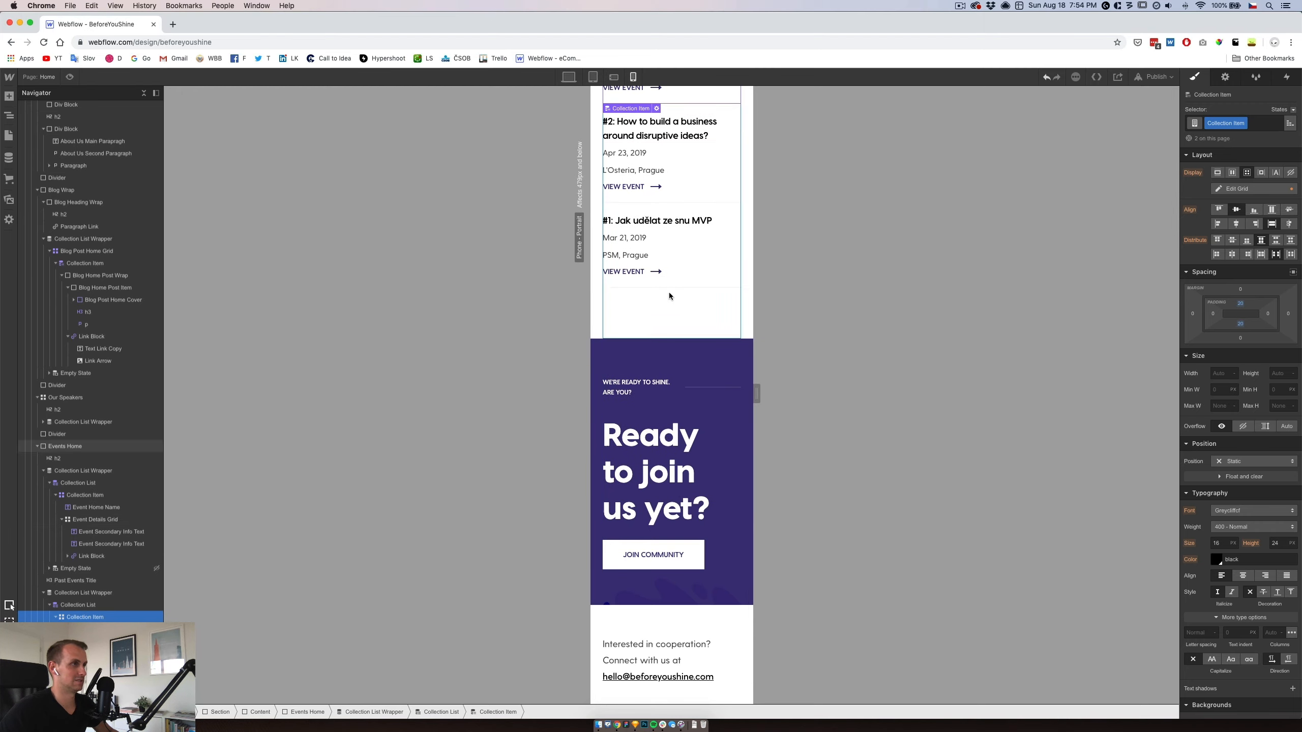
scroll(670, 289, "up", 20)
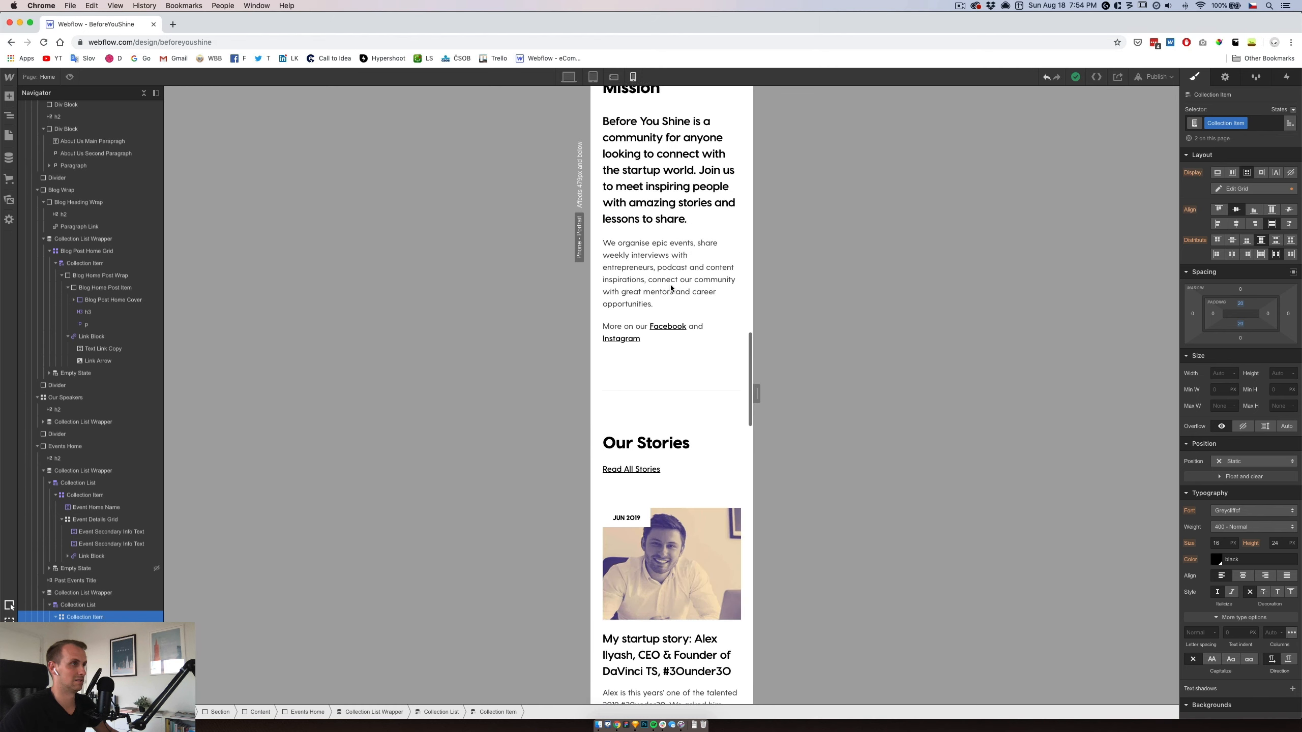
left_click(663, 263)
scroll(656, 308, "down", 20)
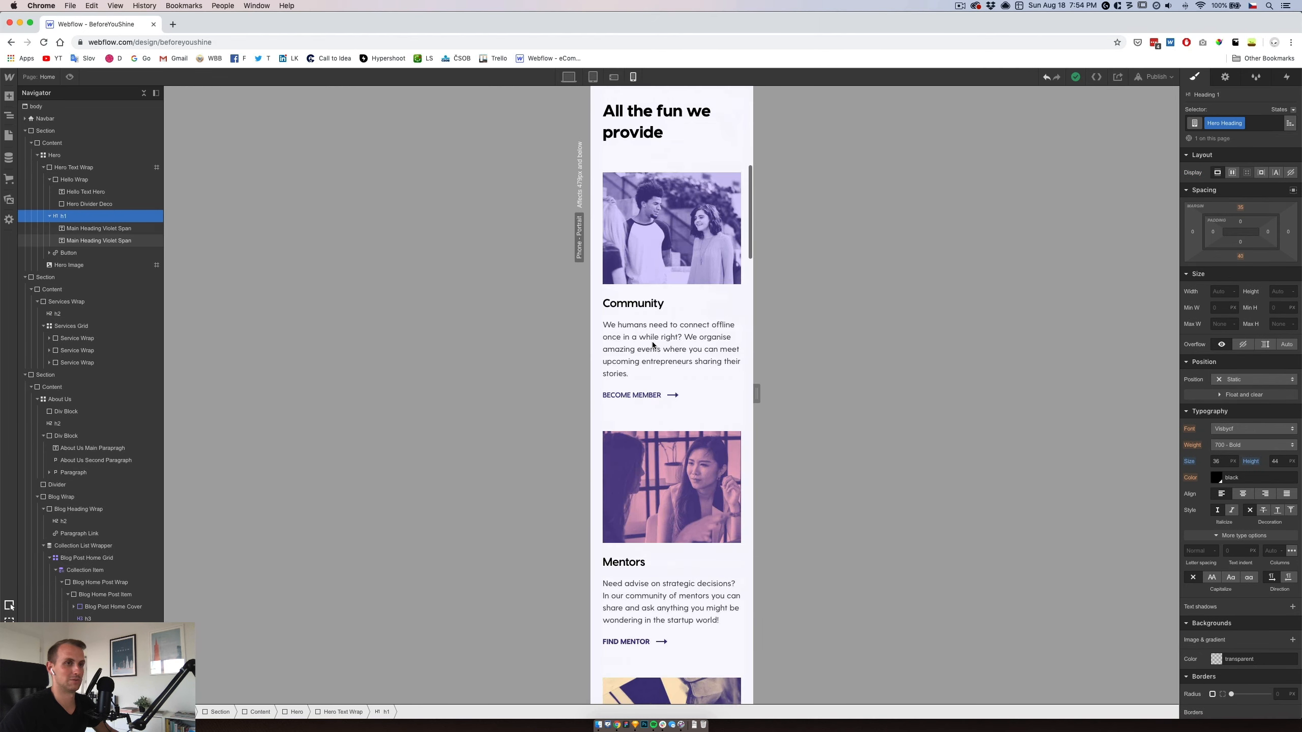
scroll(653, 345, "down", 12)
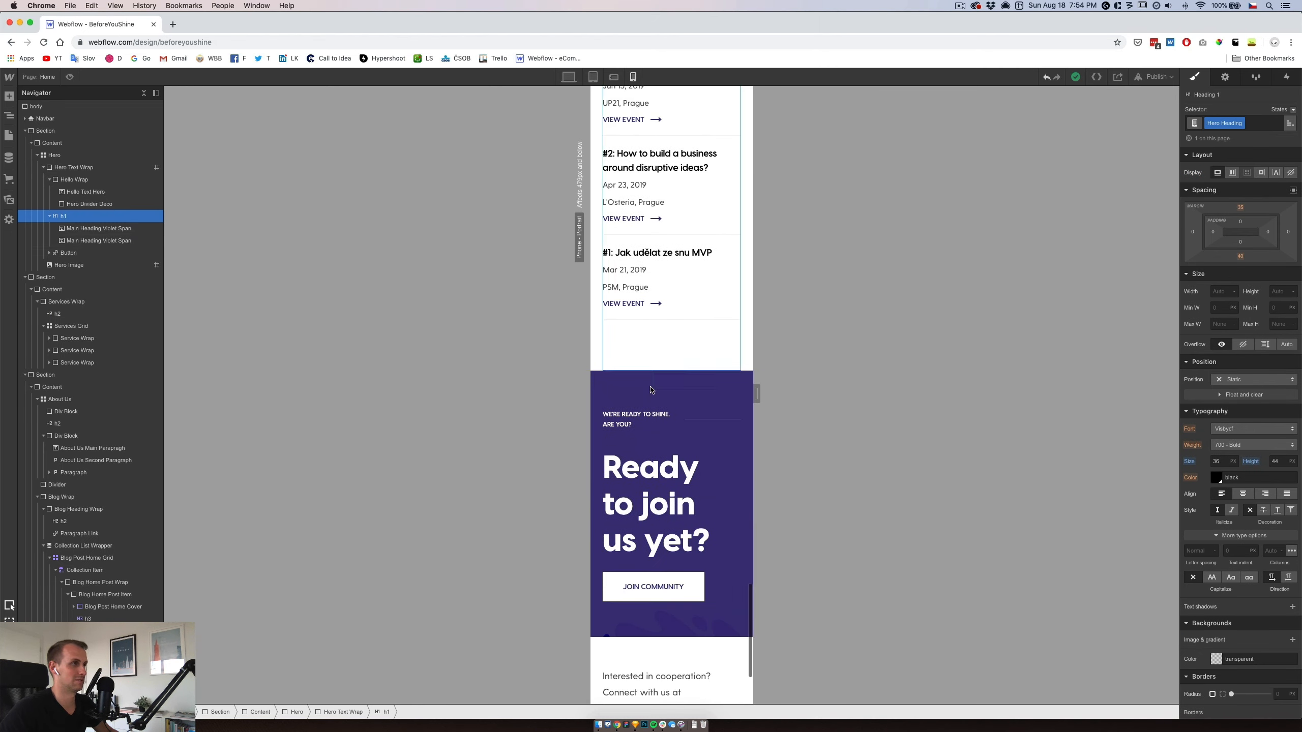
Set the "Ready to join us yet?" CTA Heading to a 36 px font size and 44 px line height.
left_click(651, 508)
left_click(1223, 462)
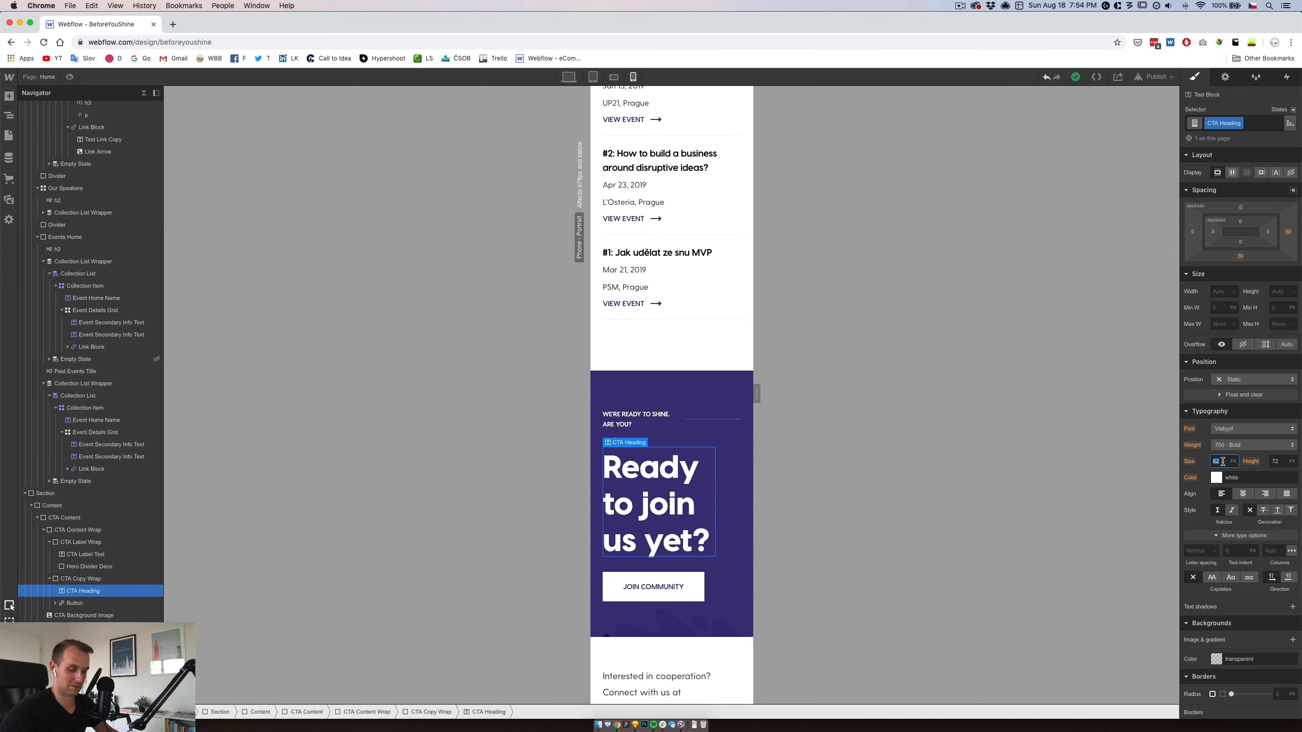
type("36")
key("Tab")
type("44")
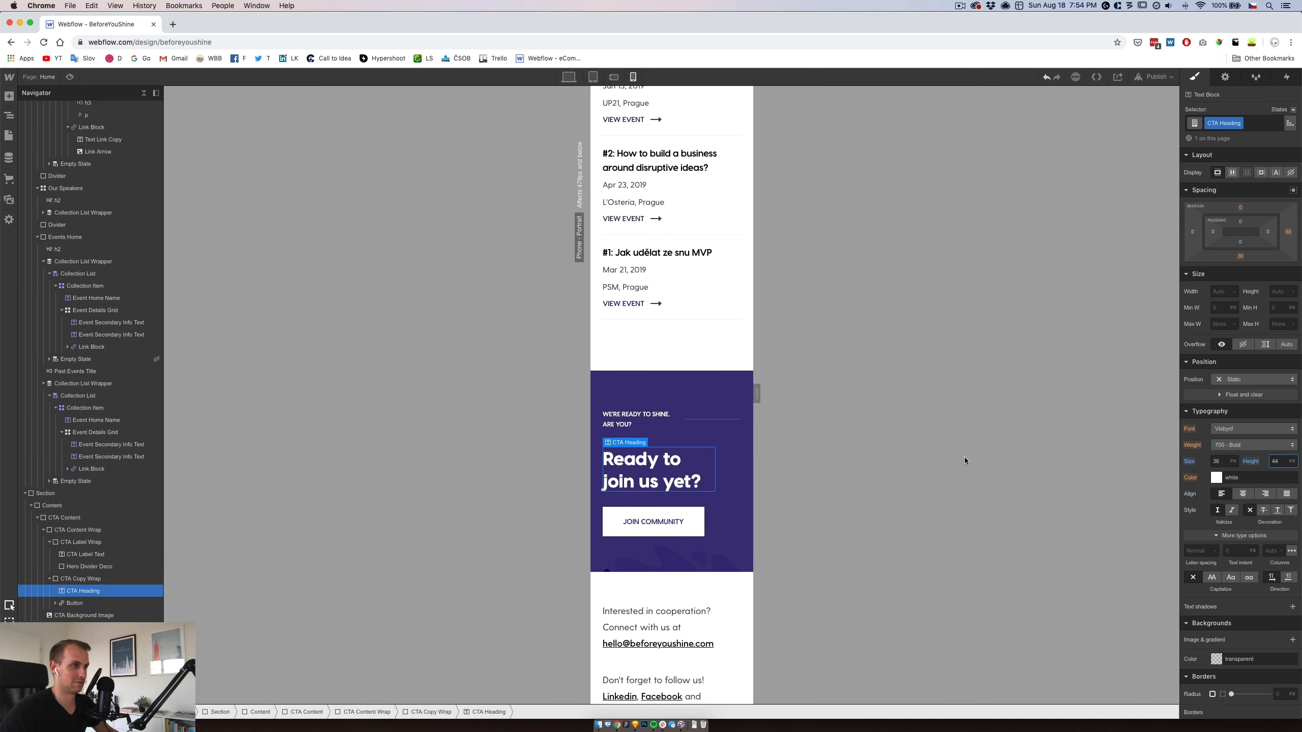
Hide the Hero Divider Deco line beside the CTA label text by setting its display to none.
left_click(678, 421)
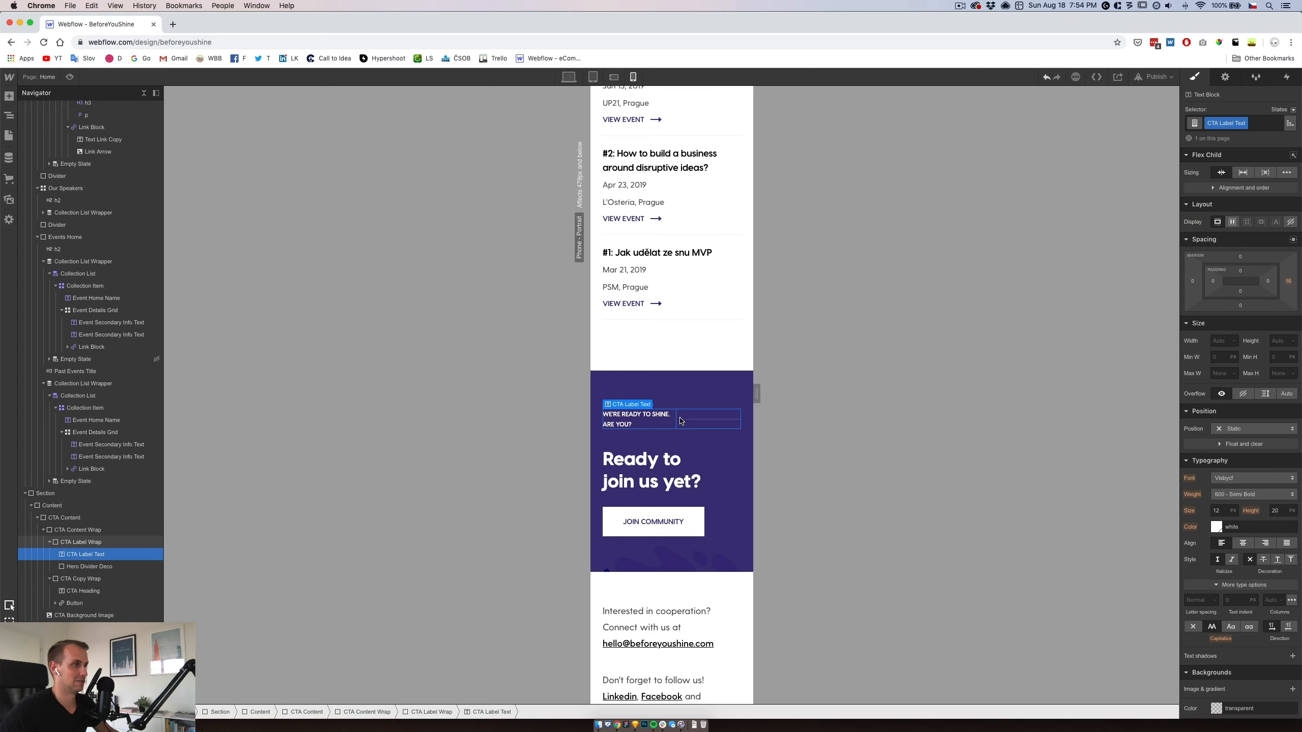
left_click(93, 567)
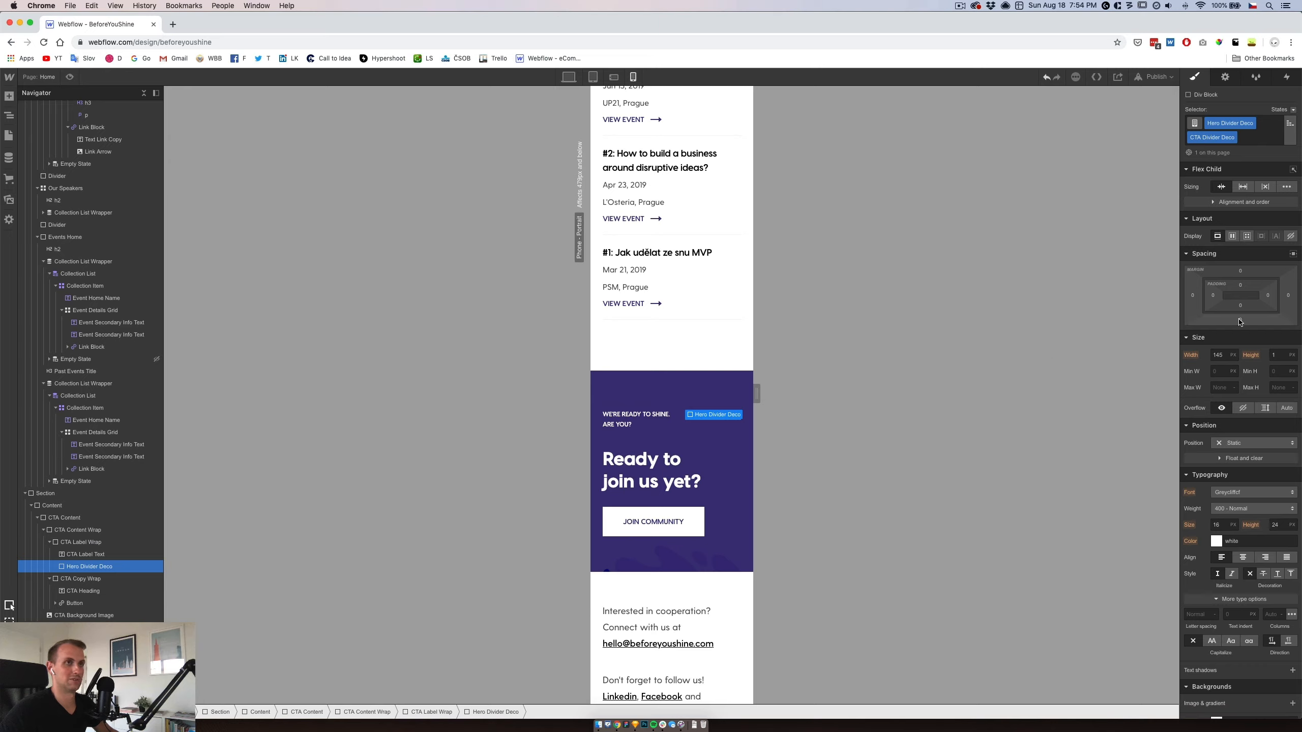
left_click(1290, 236)
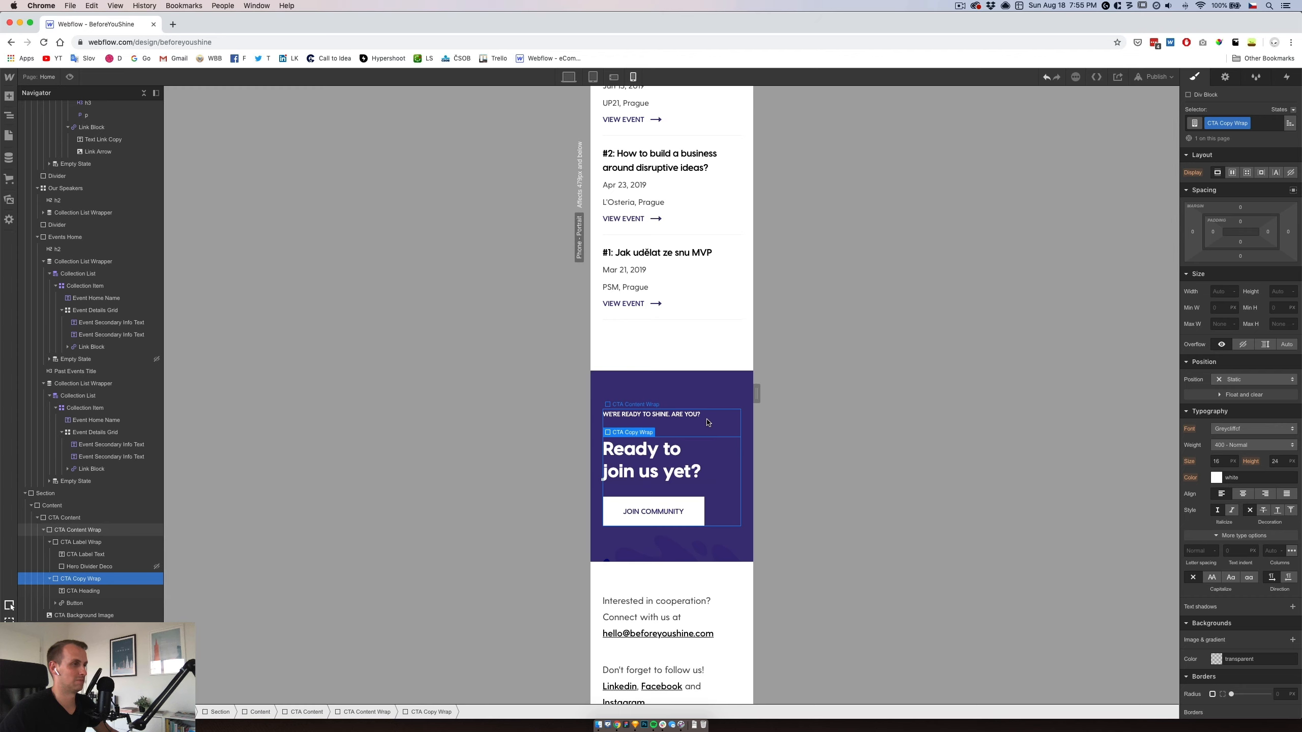
Set the bottom margin of the CTA Label Wrap to 20 px.
left_click(728, 426)
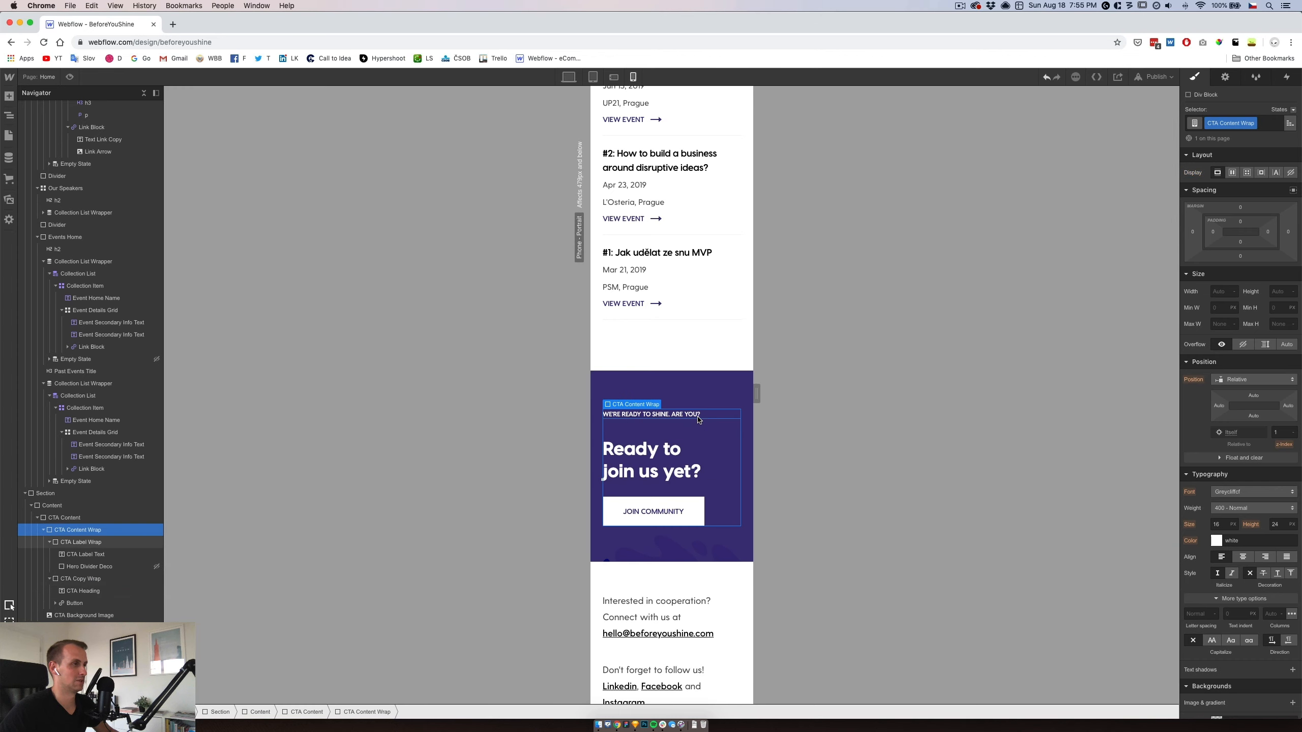
left_click(696, 494)
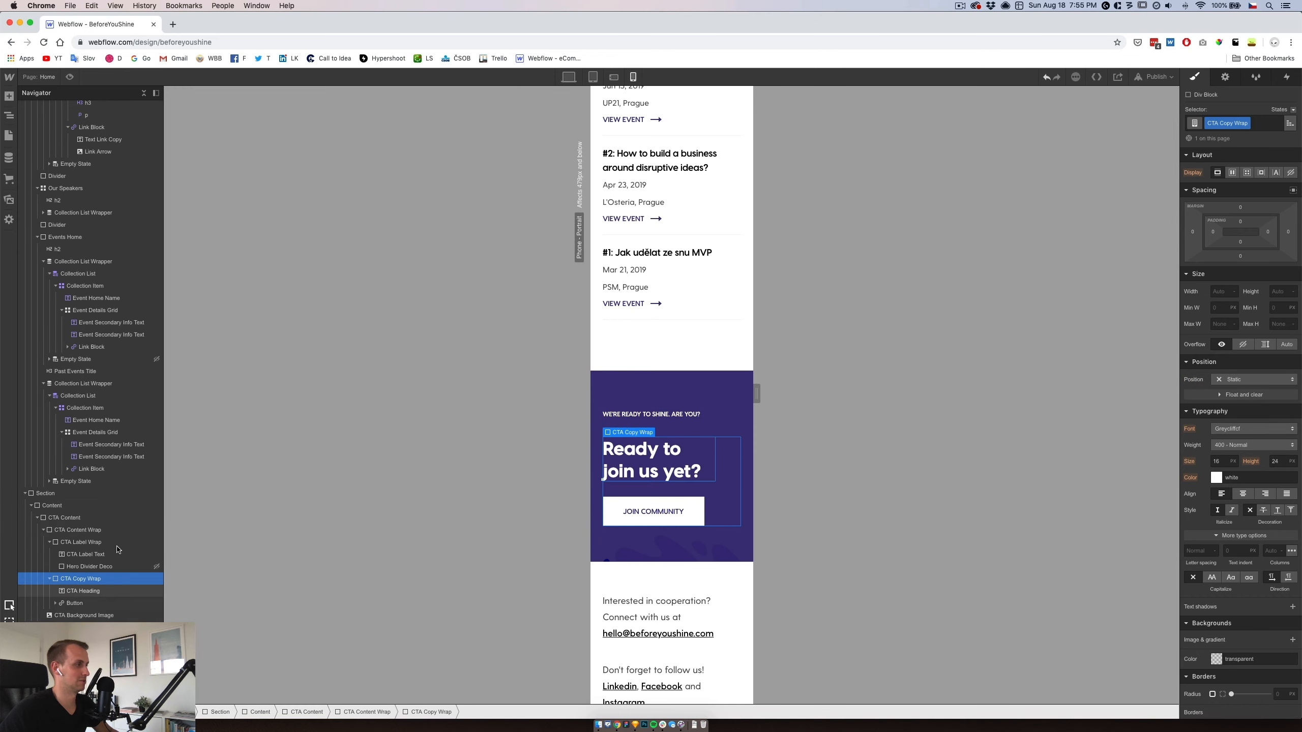
left_click(90, 545)
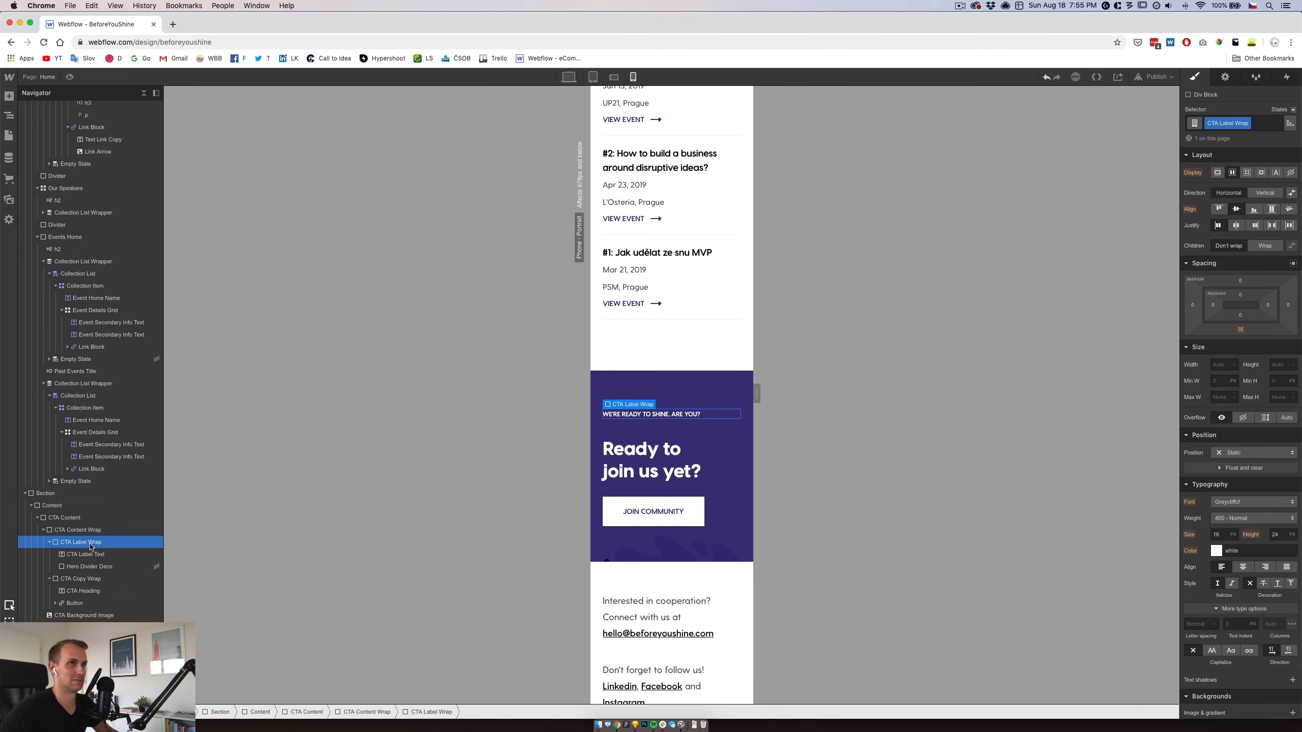
left_click(1241, 329)
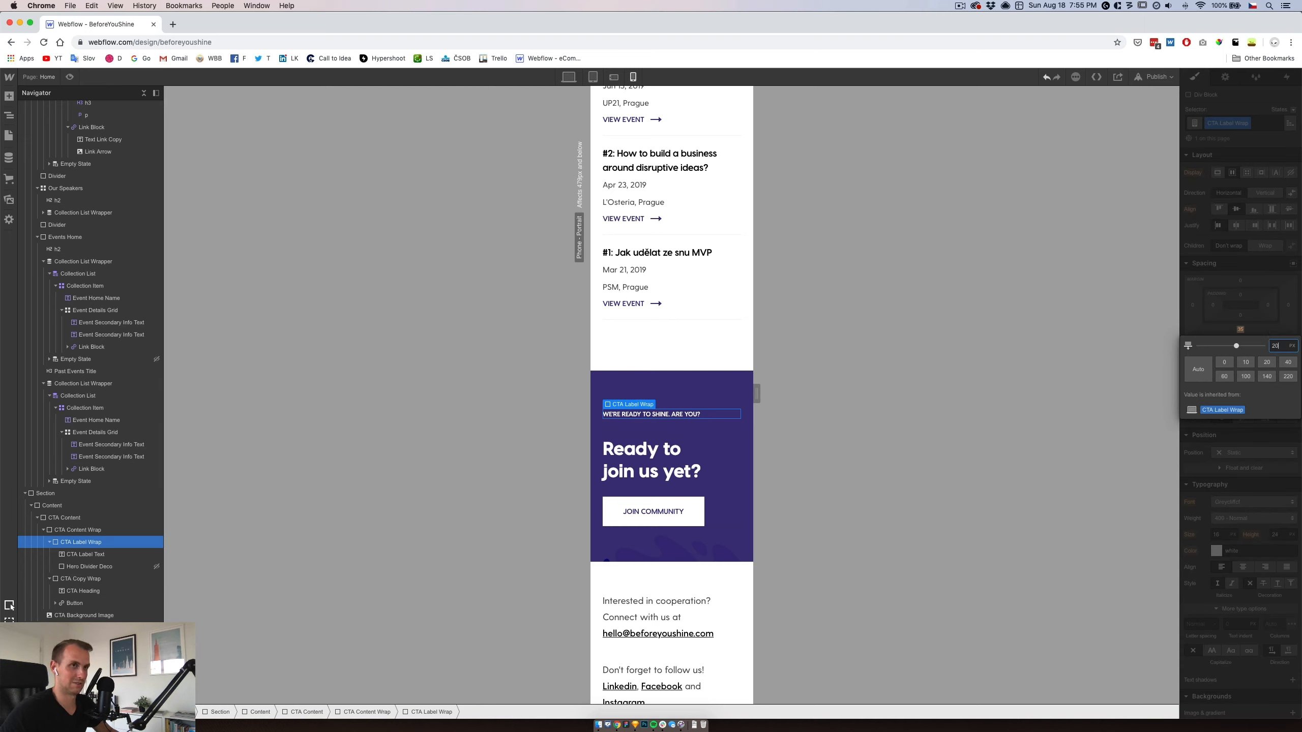
key("Return")
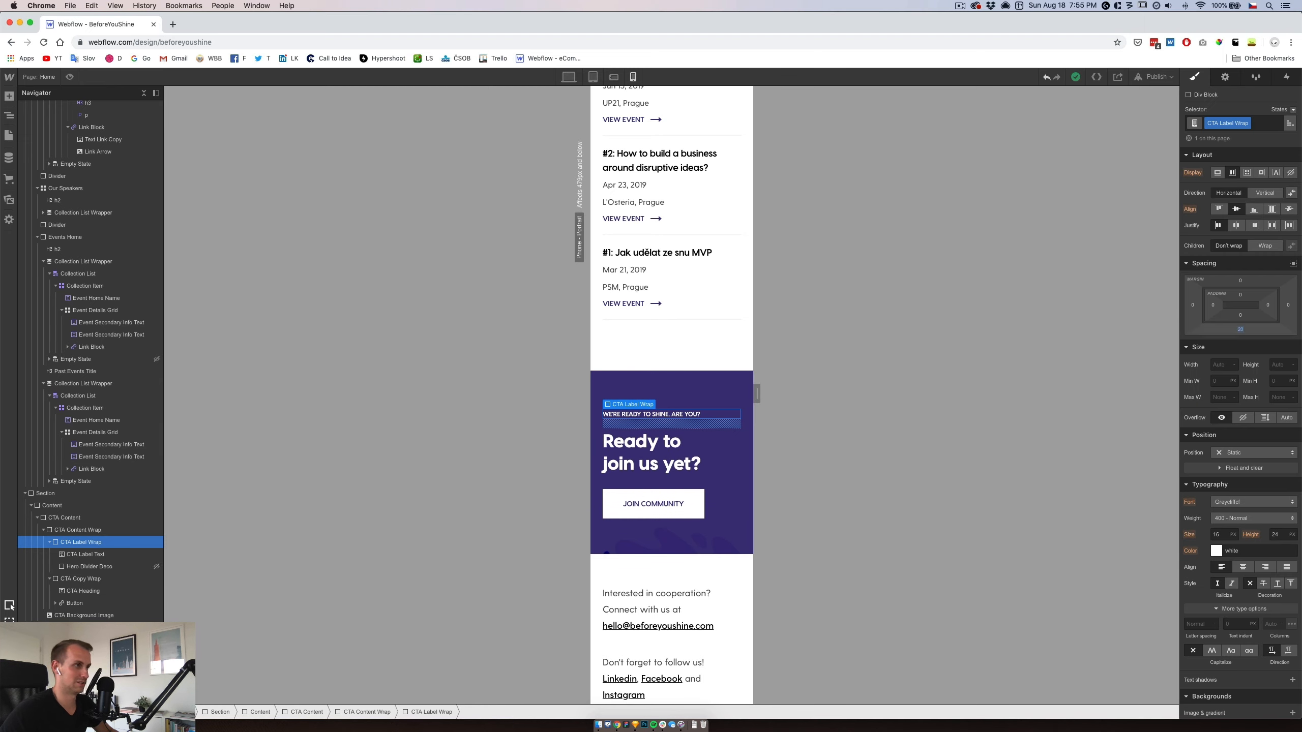
Set the top and bottom padding of the CTA Content block to 60 px each.
left_click(712, 391)
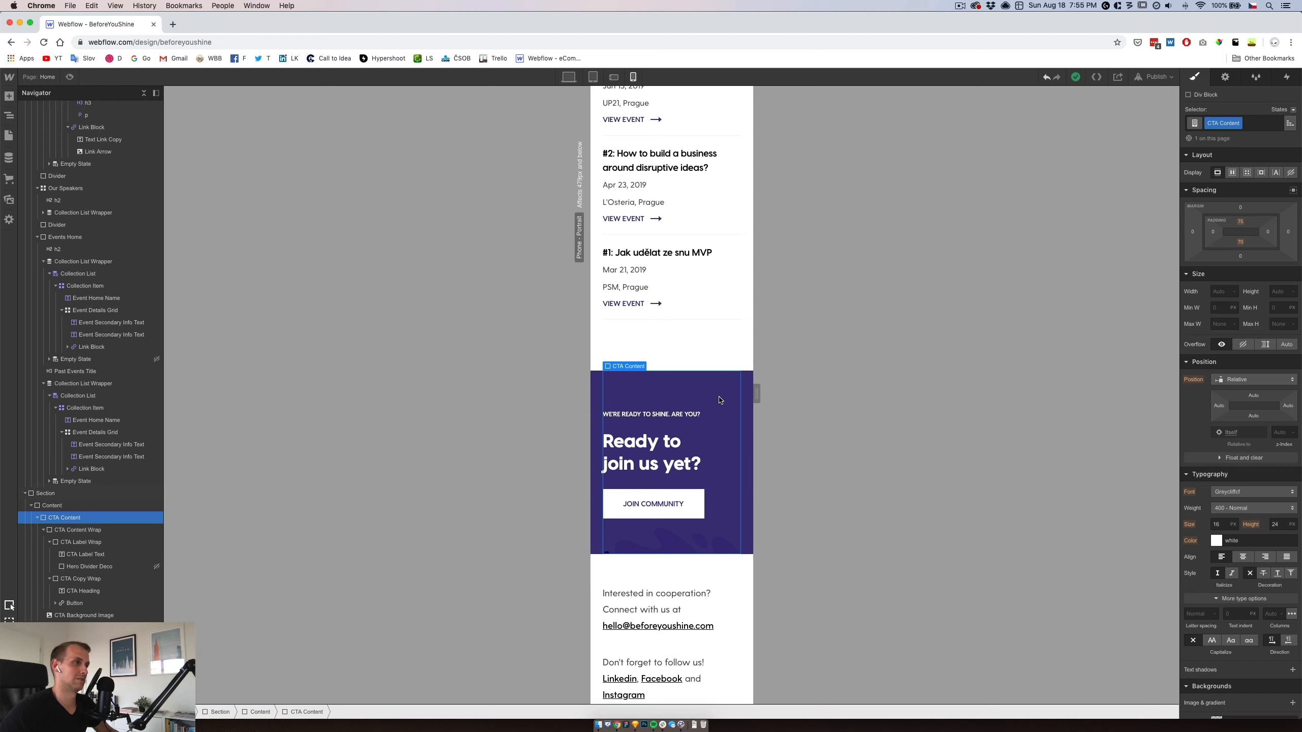
left_click(1240, 221)
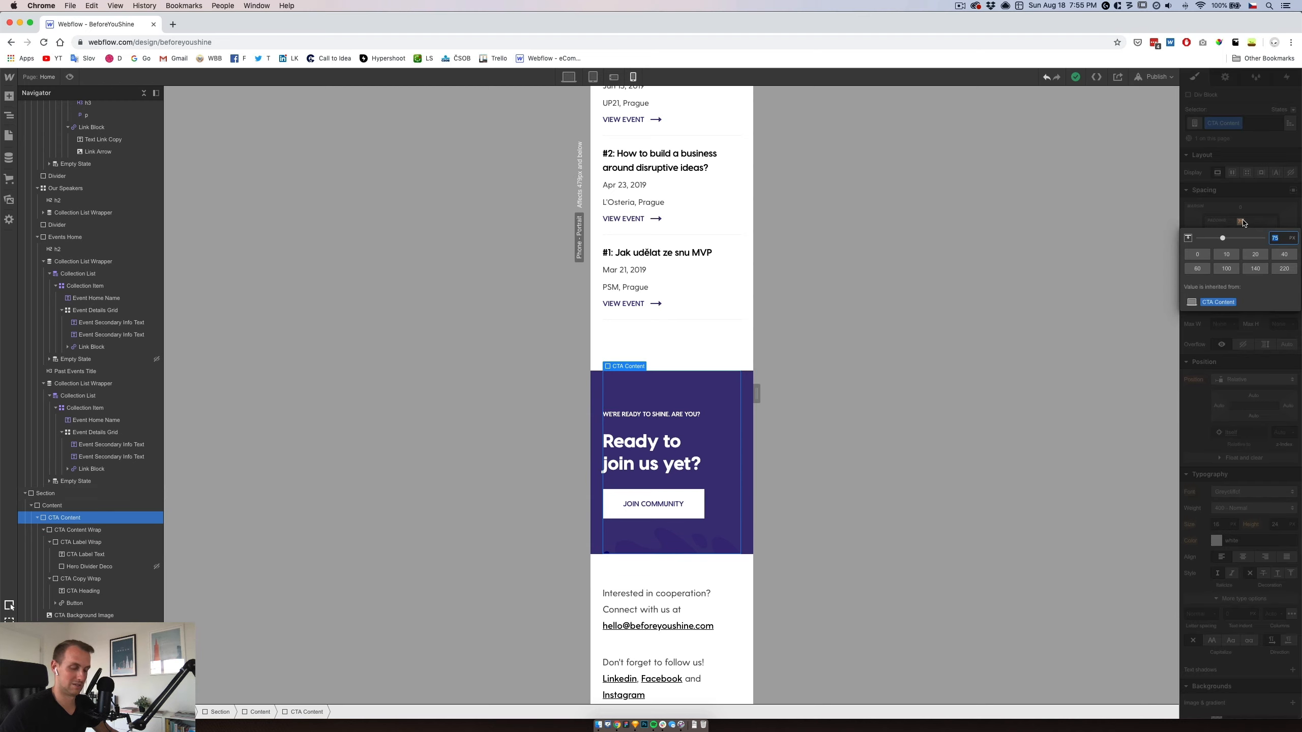
type("60")
key("Return")
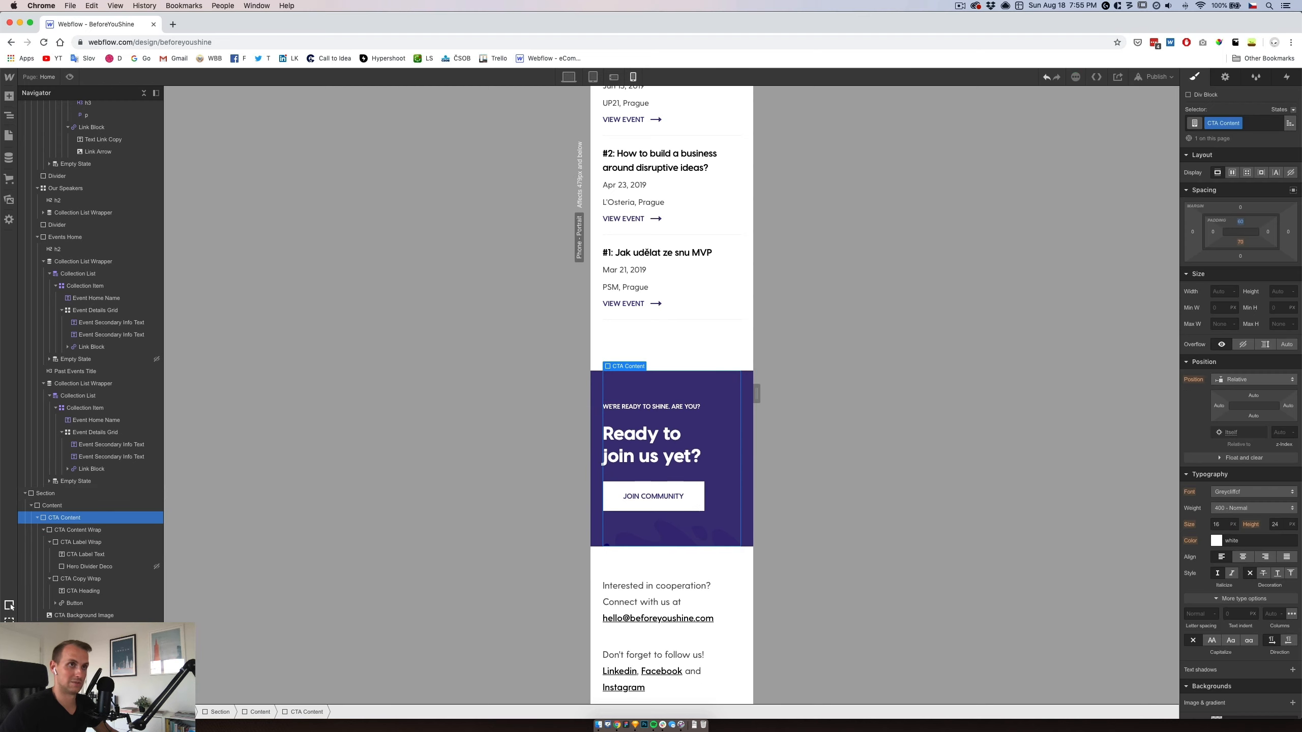
left_click(1241, 241)
type("60")
key("Return")
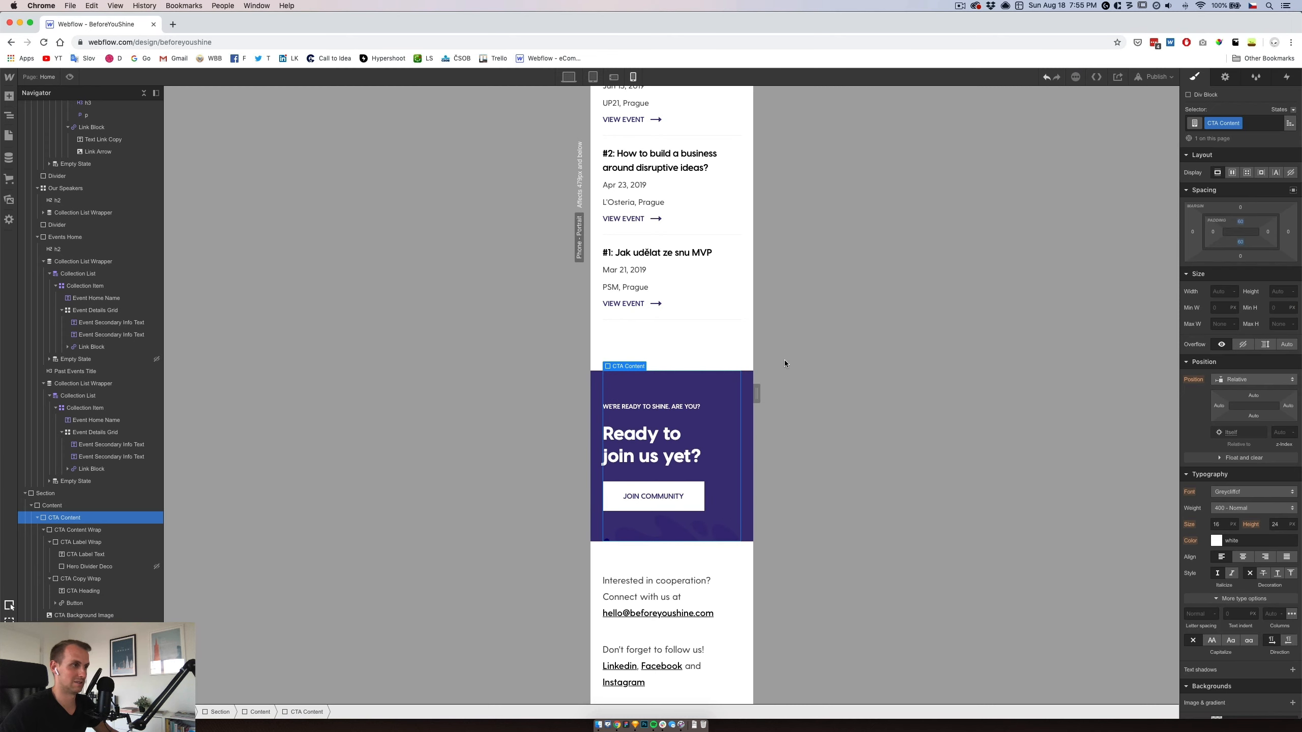
Set the bottom padding of the Hero grid at the top of the page to 220 px.
scroll(736, 432, "down", 3)
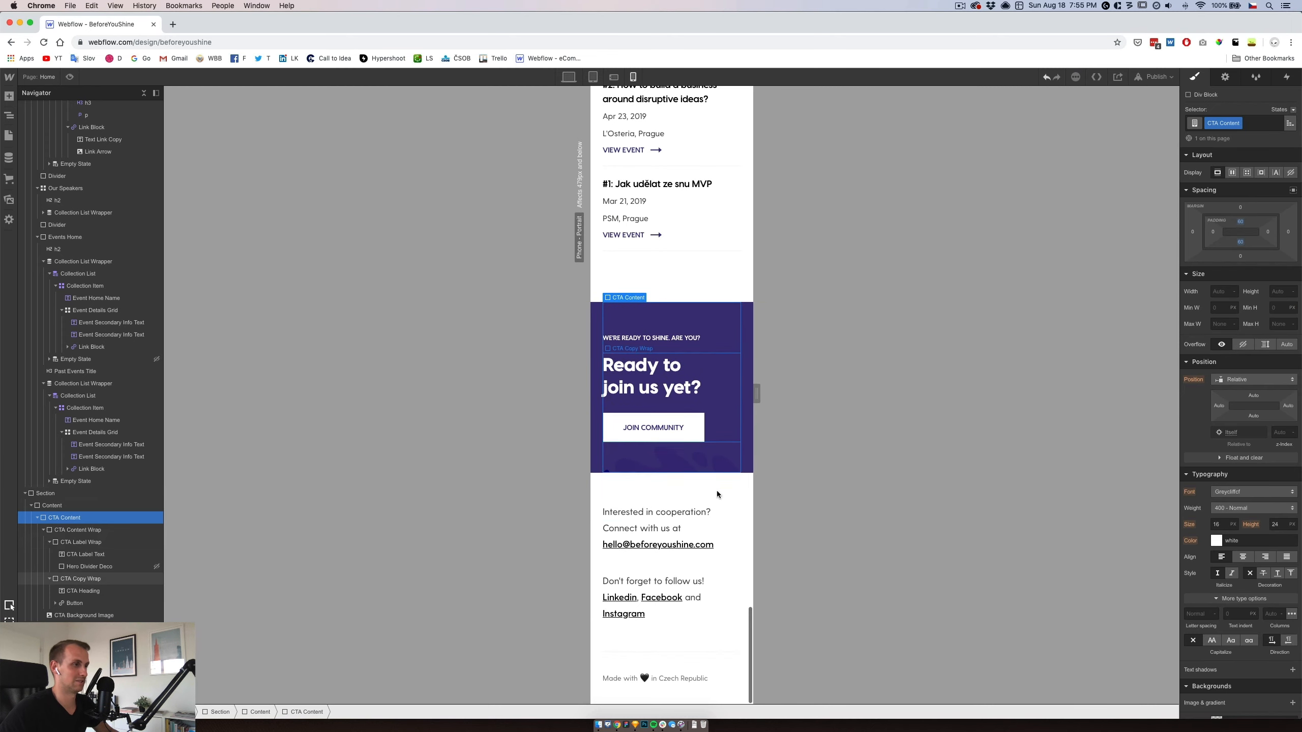
scroll(676, 505, "up", 20)
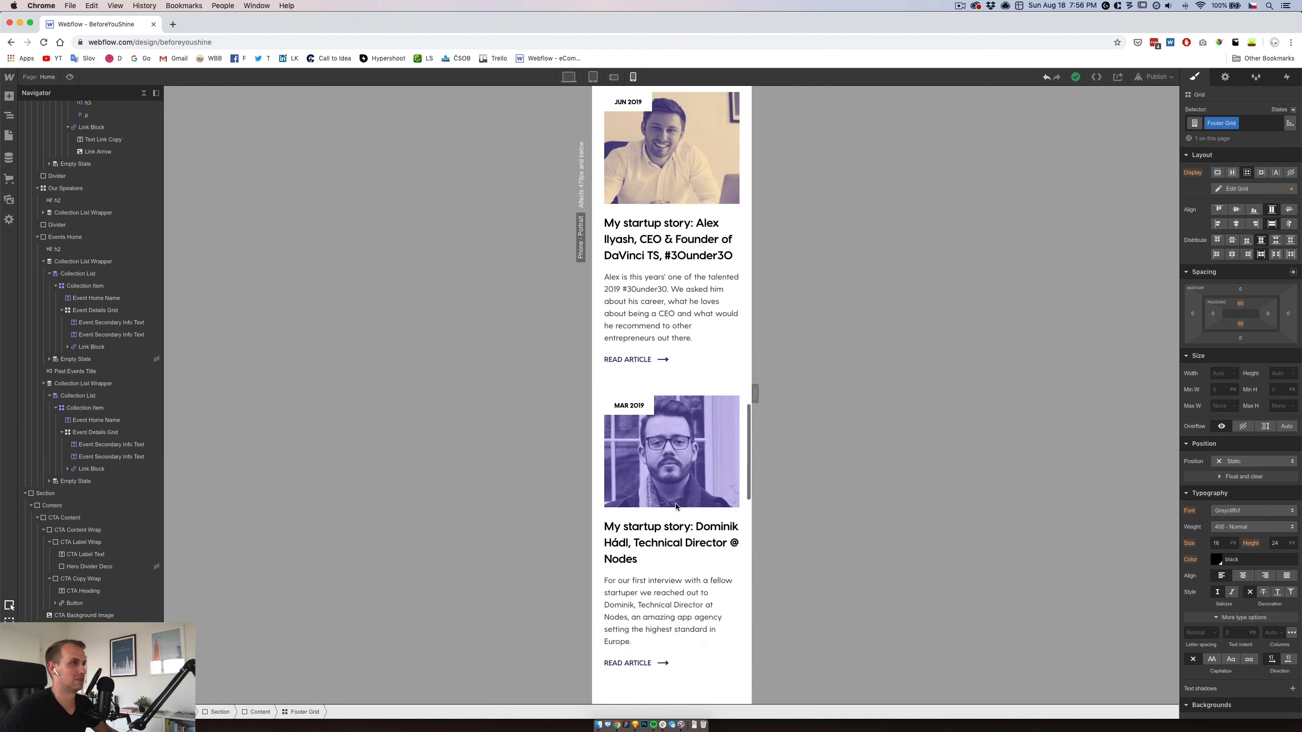
scroll(676, 505, "up", 5)
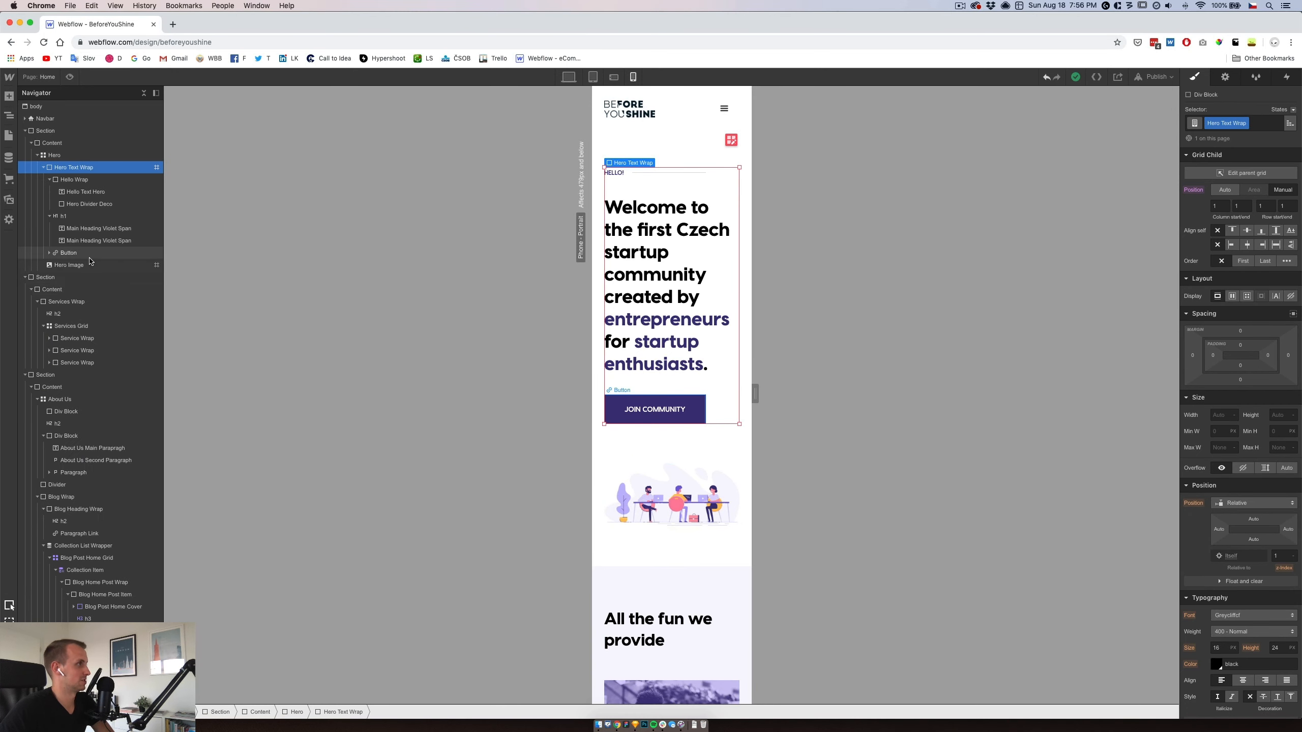
left_click(43, 167)
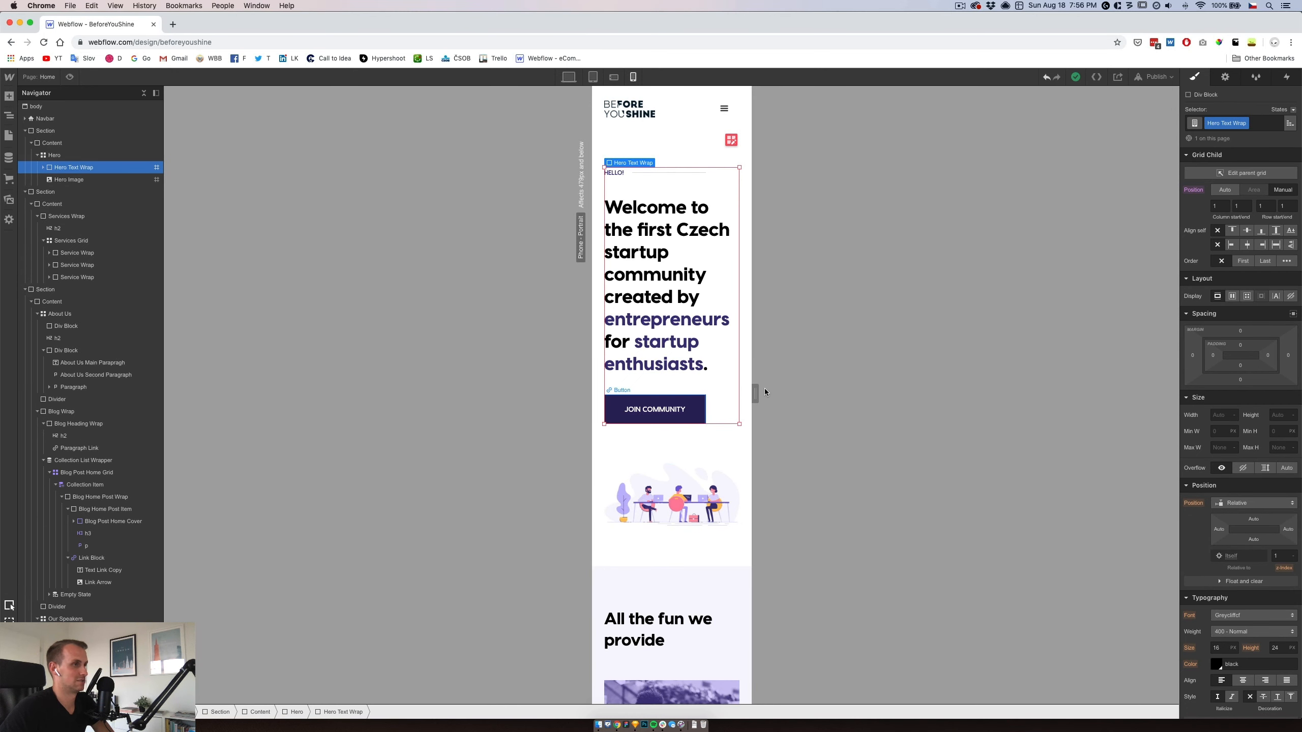
mouse_move(755, 394)
left_mouse_down()
mouse_move(853, 393)
mouse_move(748, 383)
left_mouse_up()
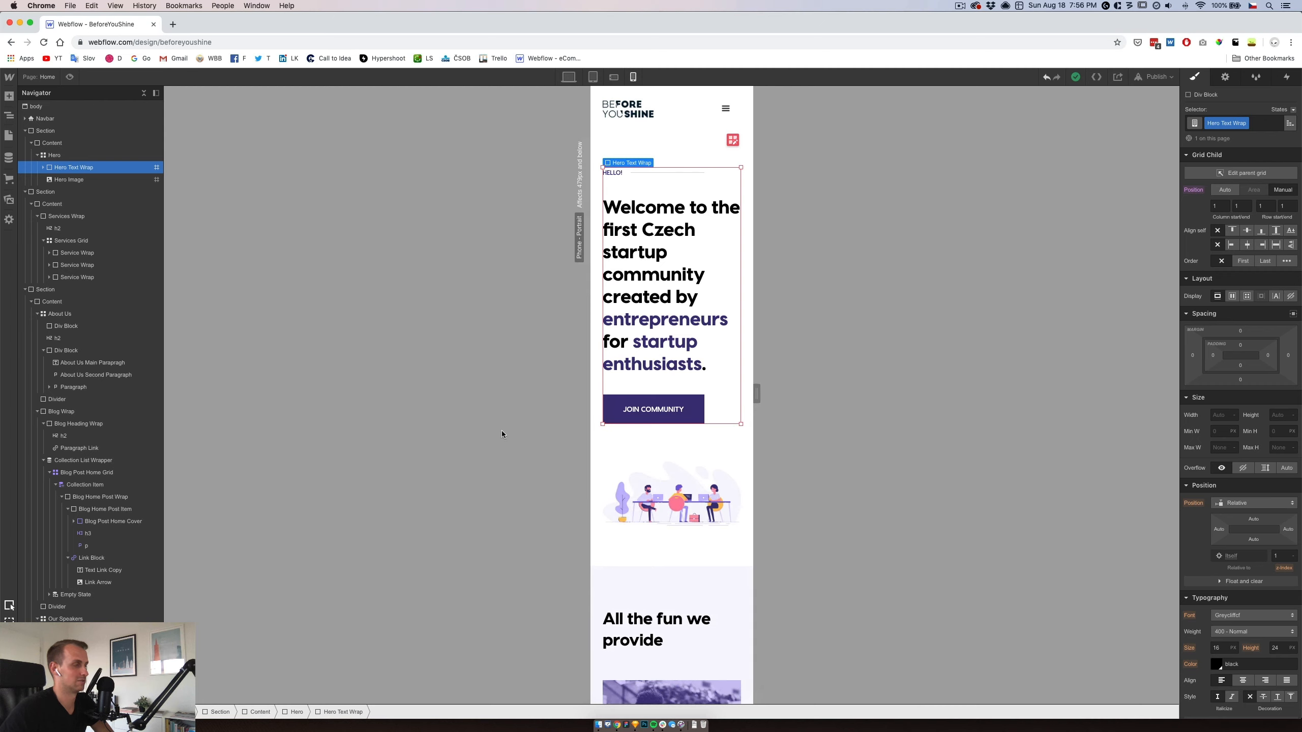
left_click(54, 155)
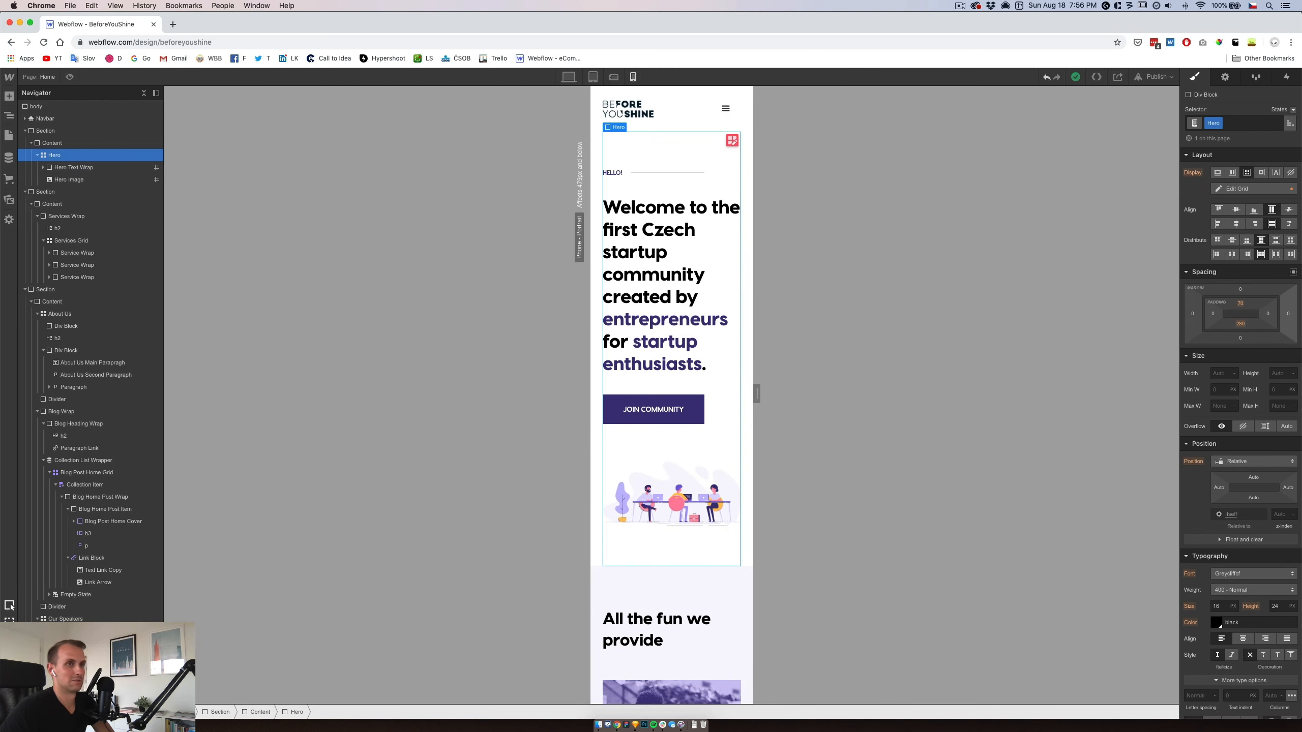
left_click(1241, 324)
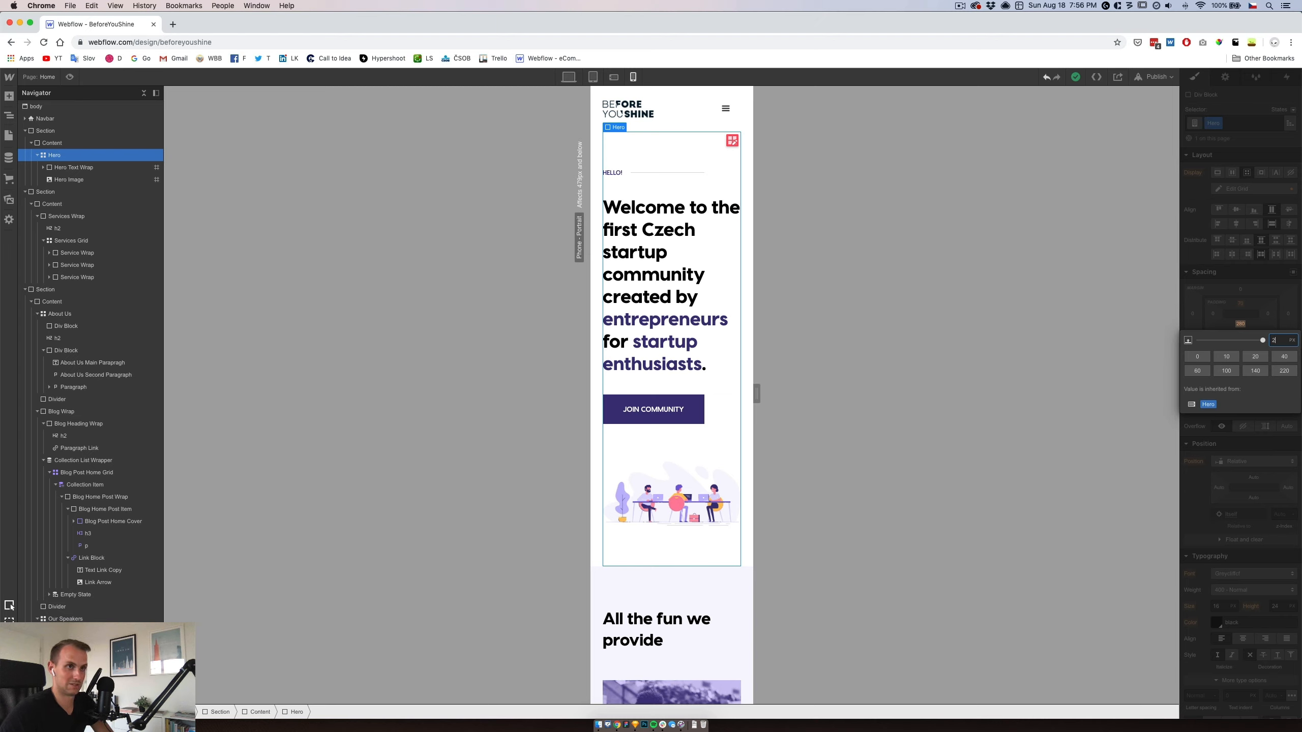
key("Return")
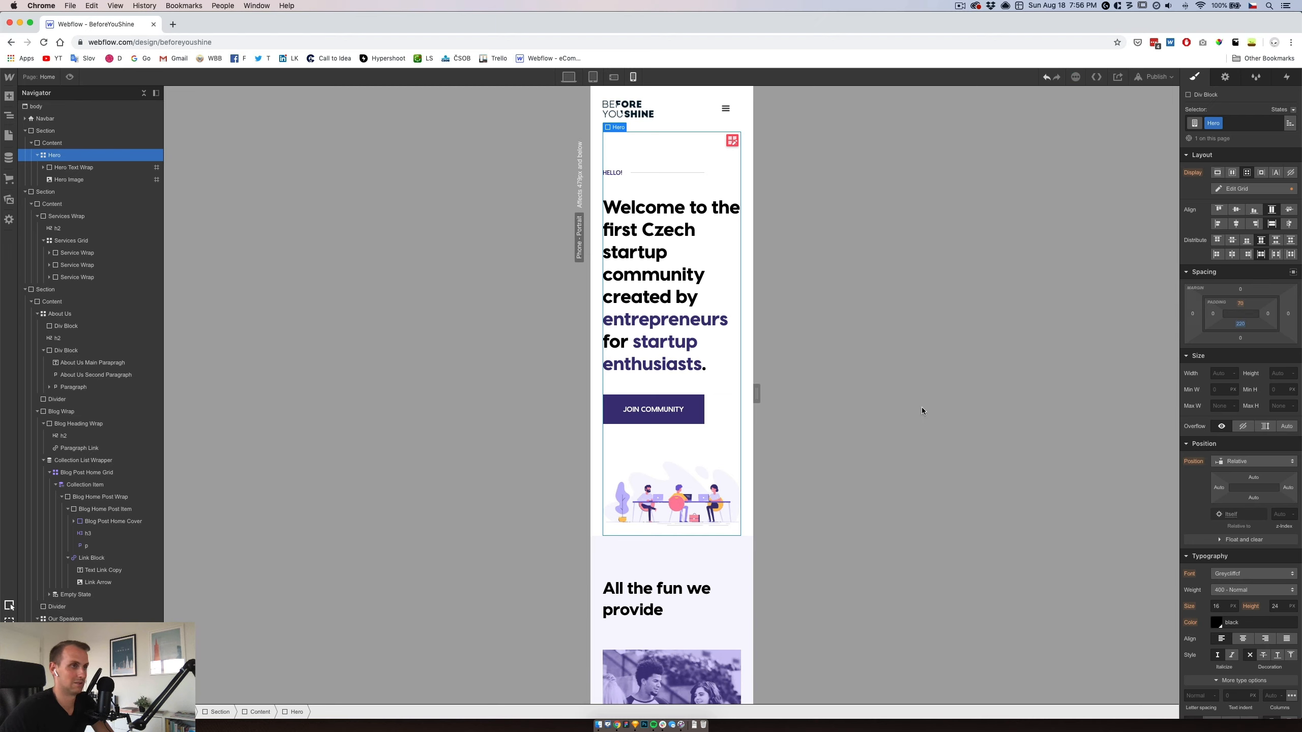
Set the bottom margin of the Hero Image to -140 px.
left_click(691, 482)
left_click(1240, 380)
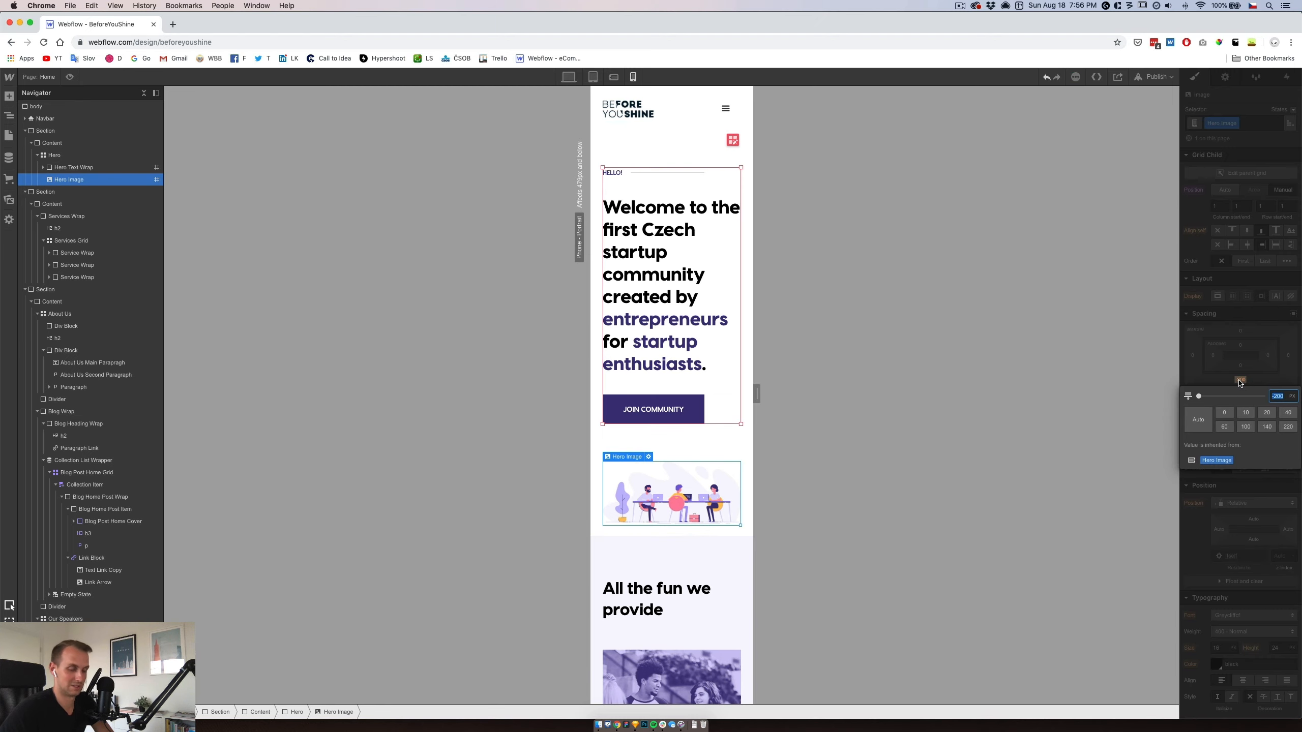
type("-140")
key("Return")
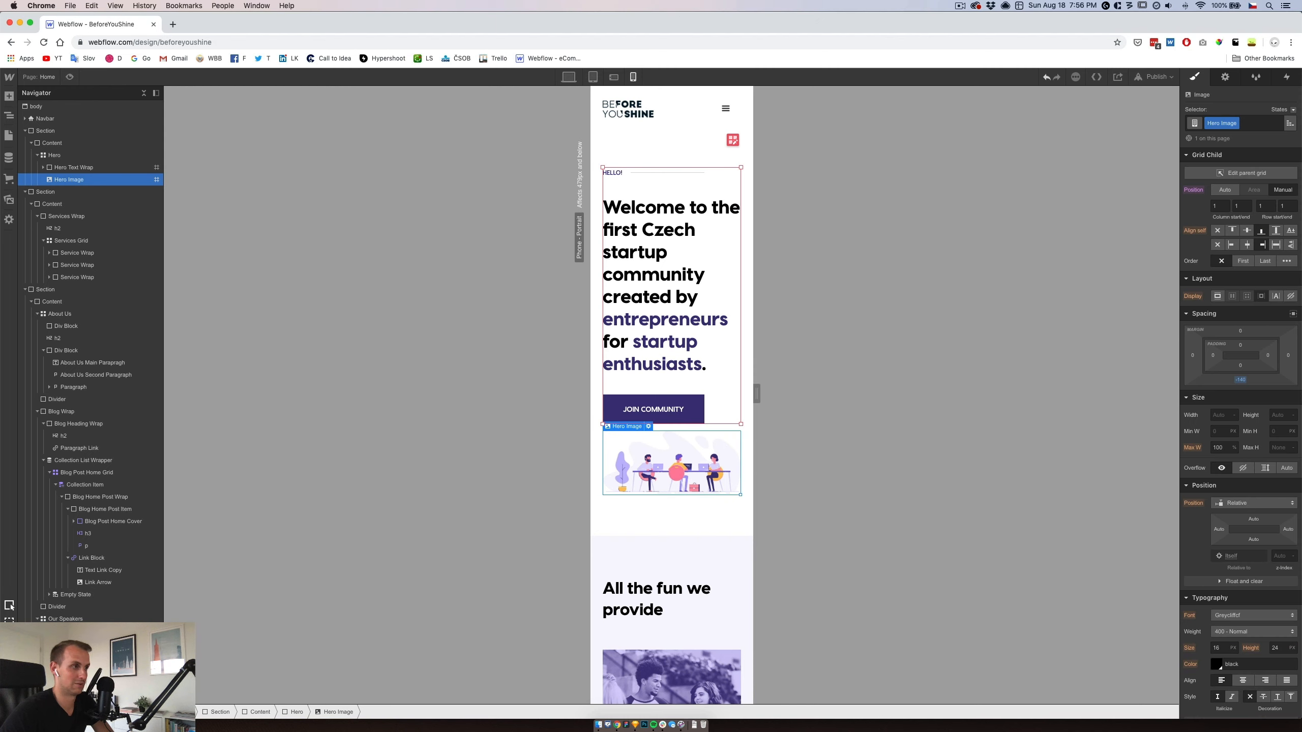
Widen the phone portrait preview and examine the layout of the hero and the services section below it.
left_click(666, 149)
left_click_drag(757, 393, 811, 391)
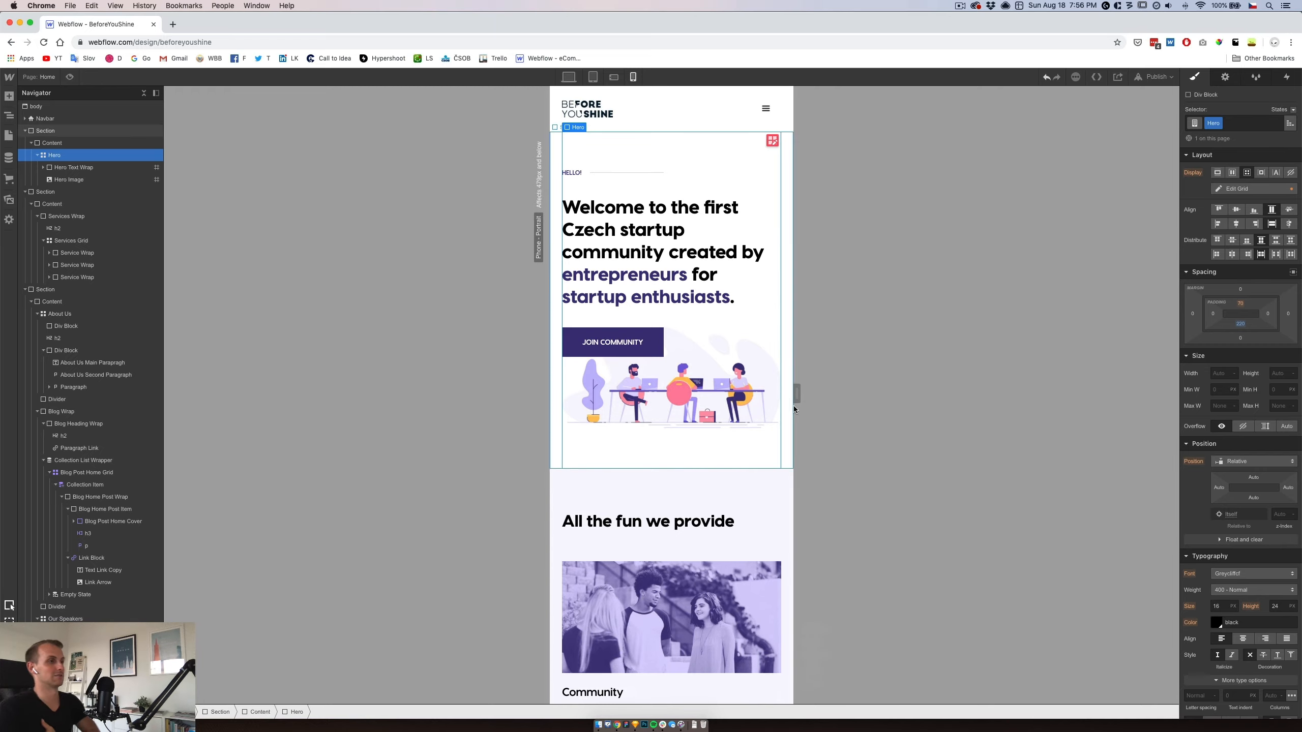
scroll(696, 452, "down", 3)
left_click(681, 419)
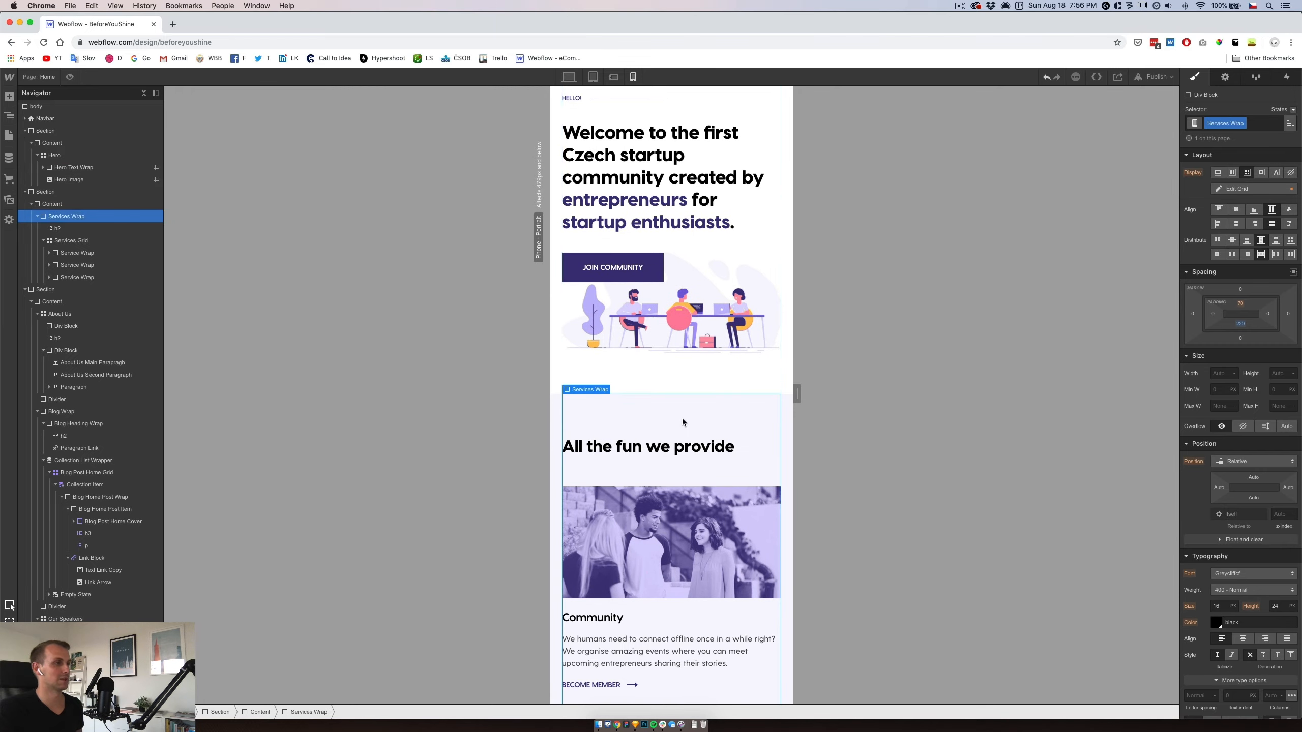